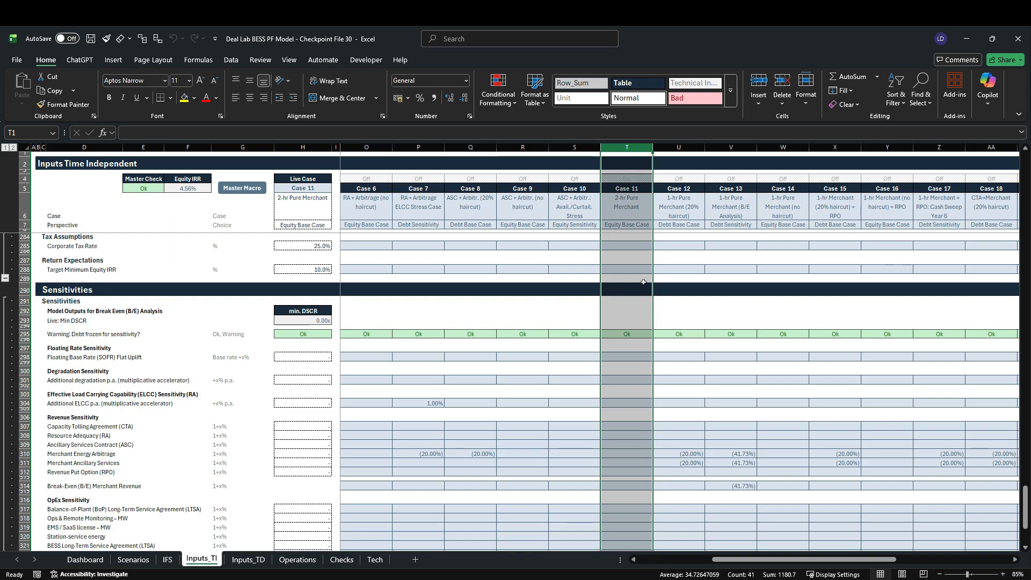
Examine Case 11's technical parameters and its uncontracted merchant arbitrage and ancillary service switches on Inputs_TI.
scroll(643, 284, "up", 20)
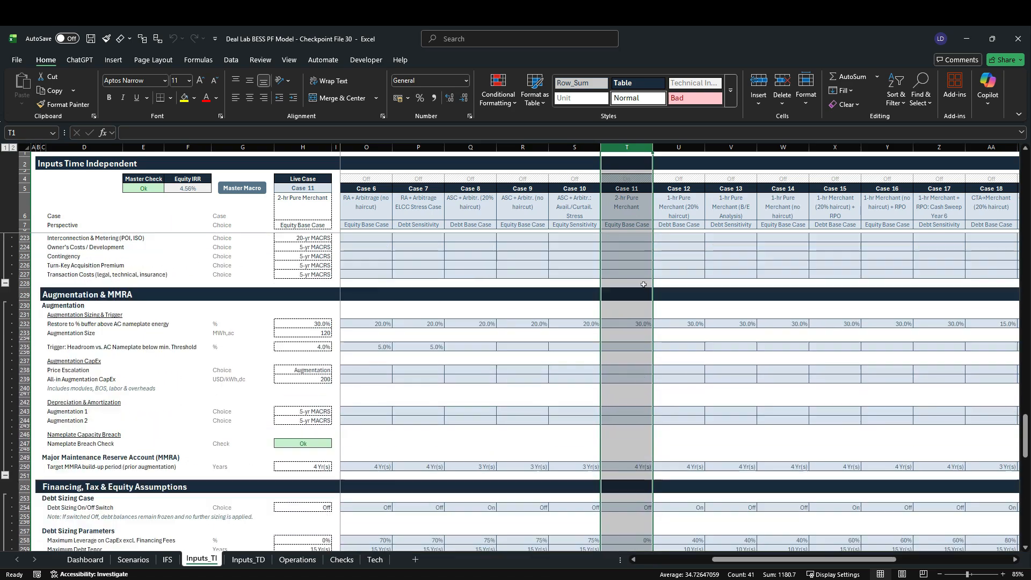
scroll(642, 285, "up", 20)
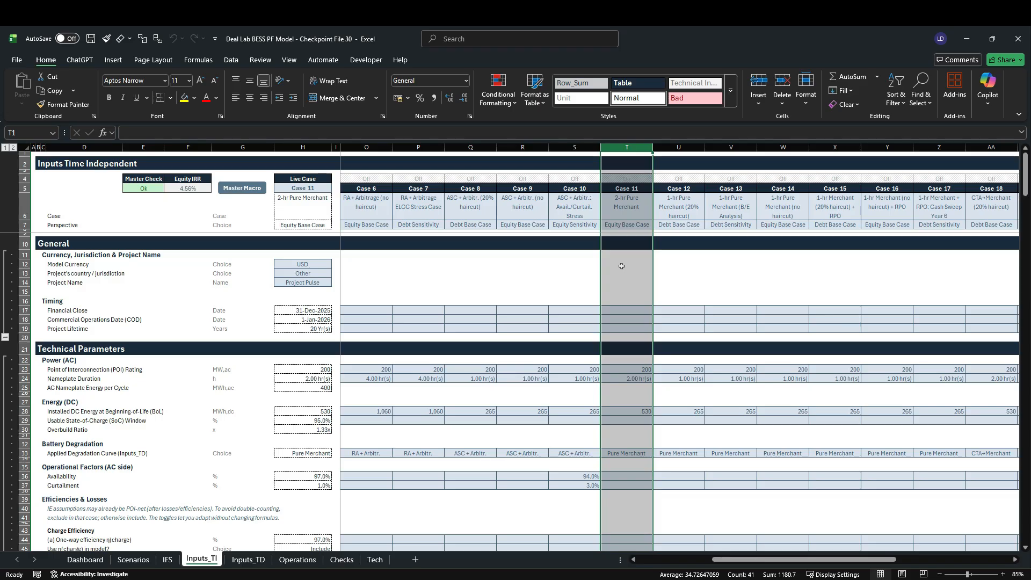
scroll(621, 265, "down", 4)
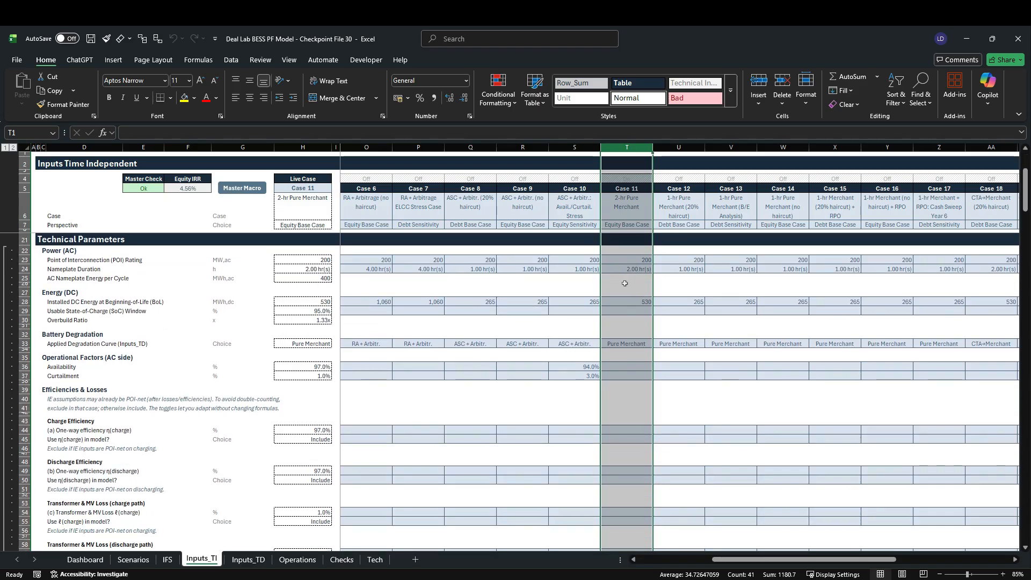
scroll(625, 282, "down", 10)
scroll(626, 283, "down", 2)
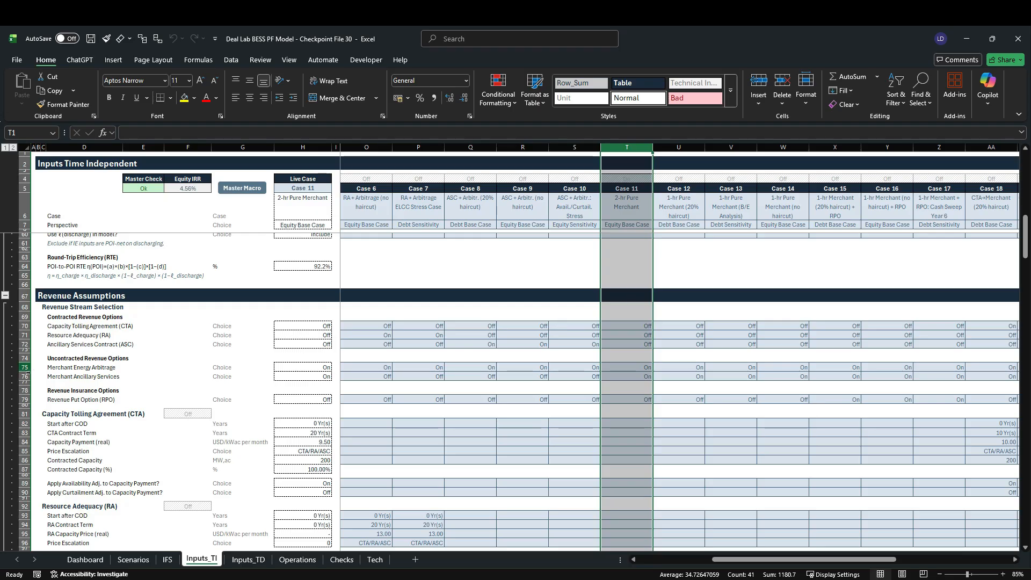
left_click_drag(25, 367, 24, 375)
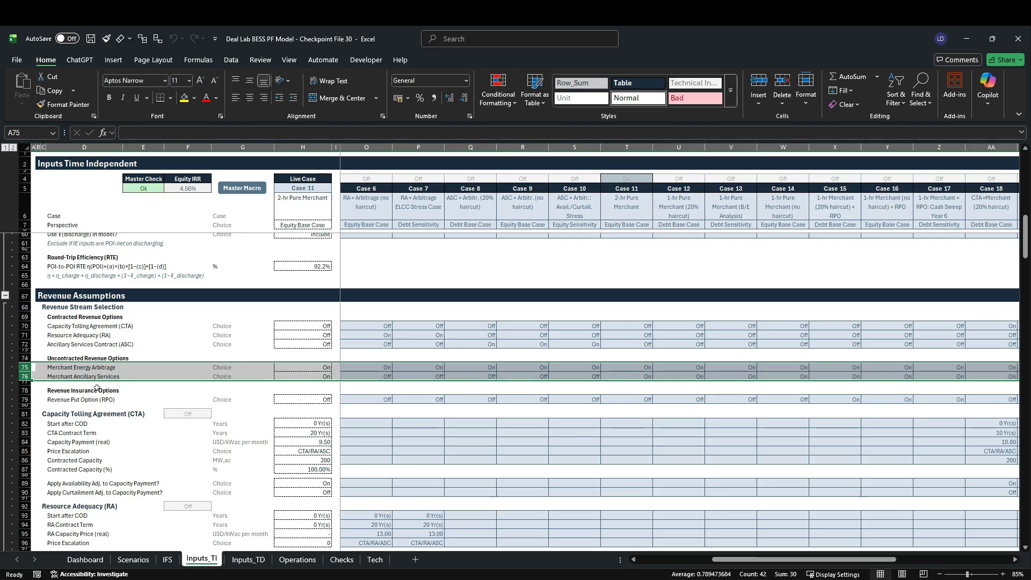
Review Case 11's Merchant Energy Arbitrage and Ancillary Services assumptions, including capacity share, annual cycles against Case 12, and IE reference duration.
scroll(638, 399, "down", 8)
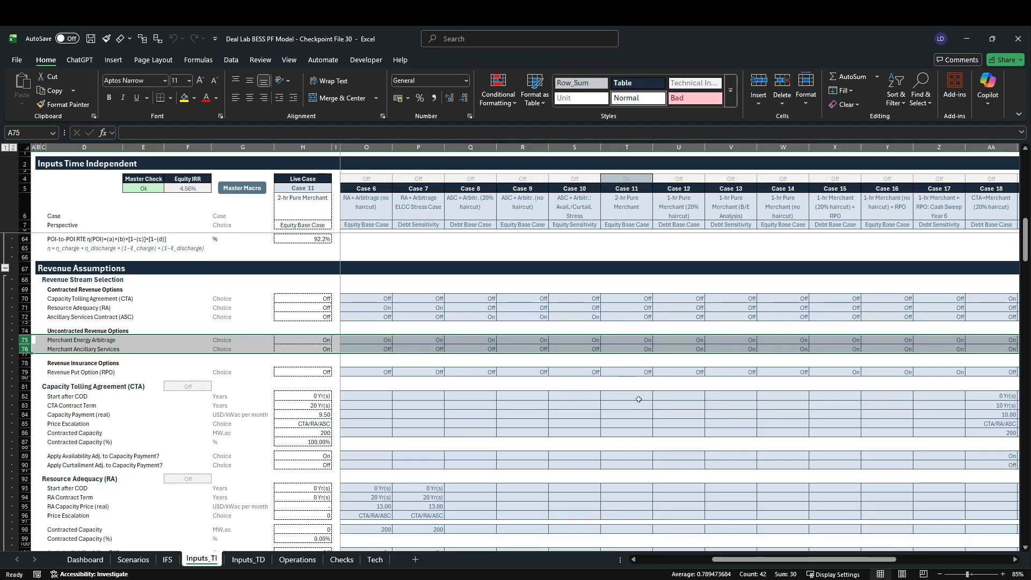
scroll(639, 400, "down", 8)
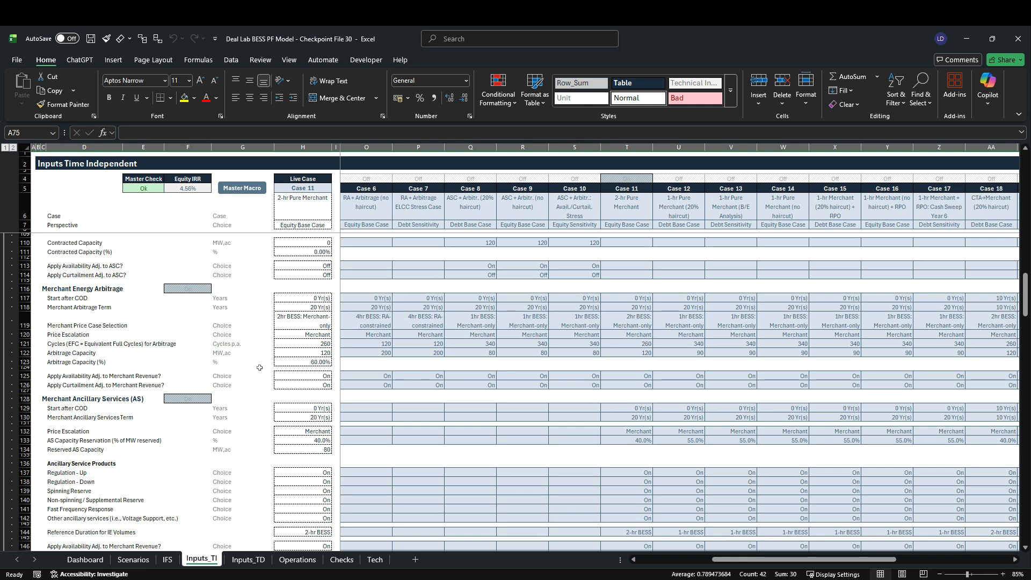
left_click(305, 365)
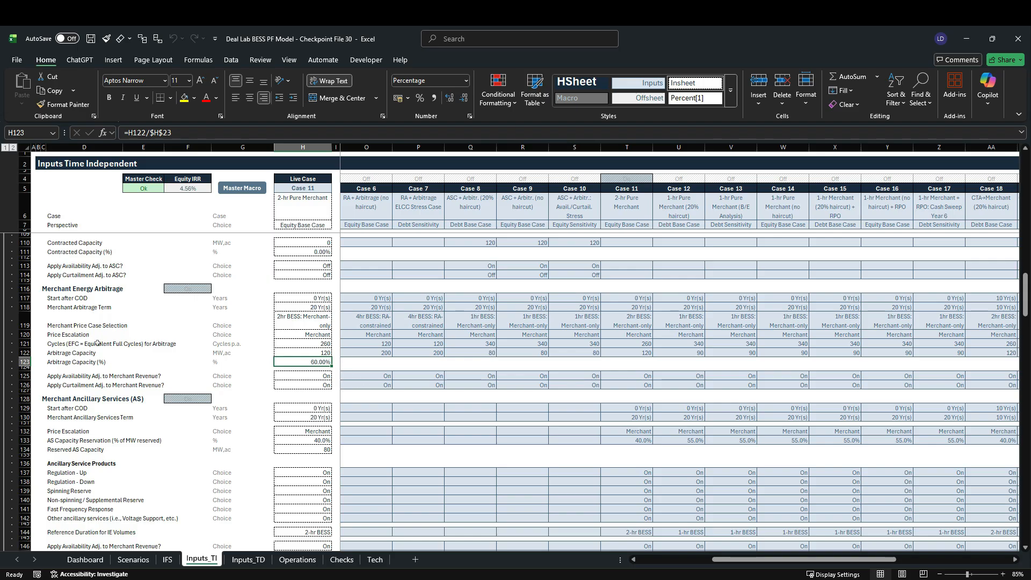
left_click(24, 344)
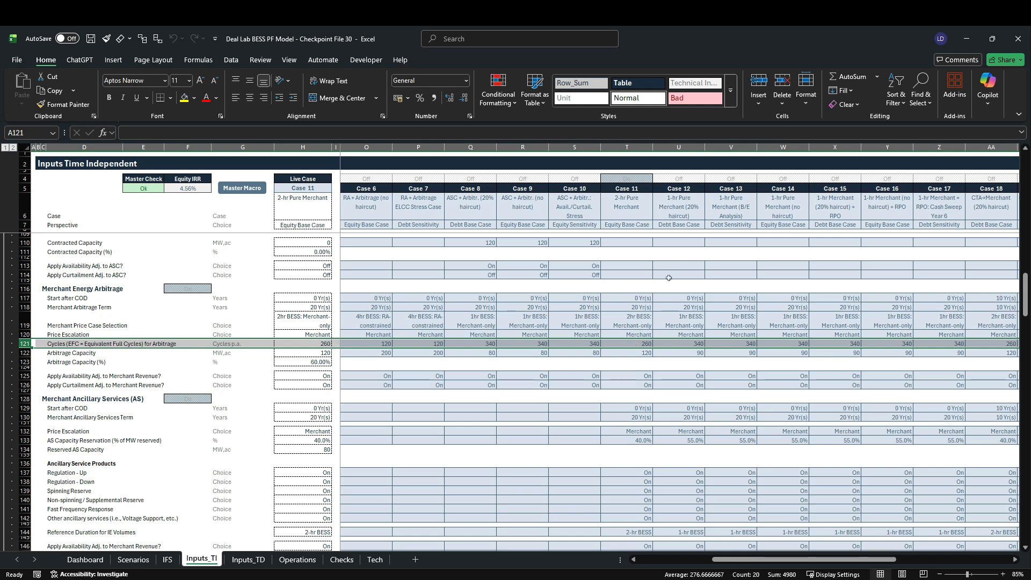
left_click(690, 152)
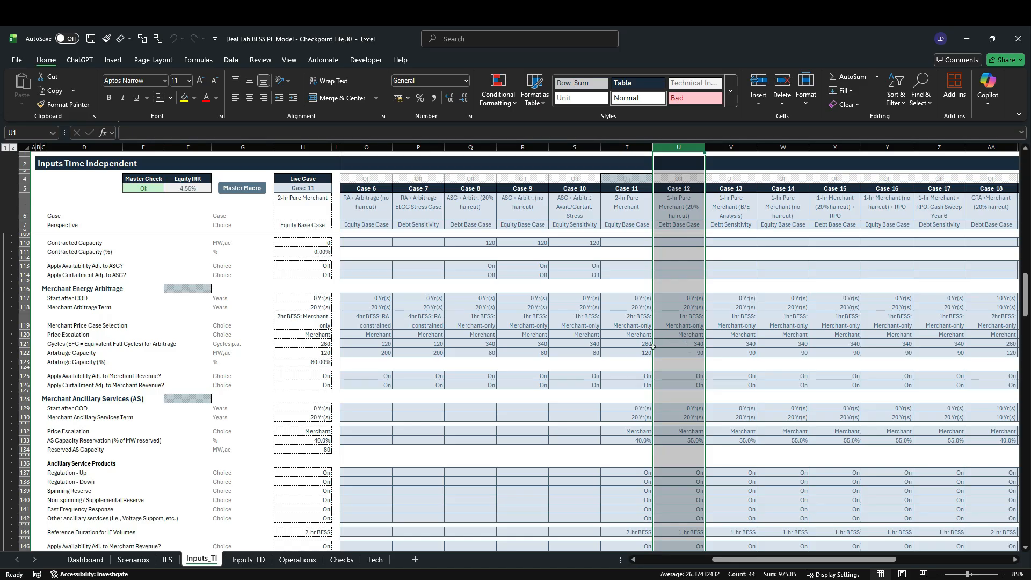
left_click(627, 147)
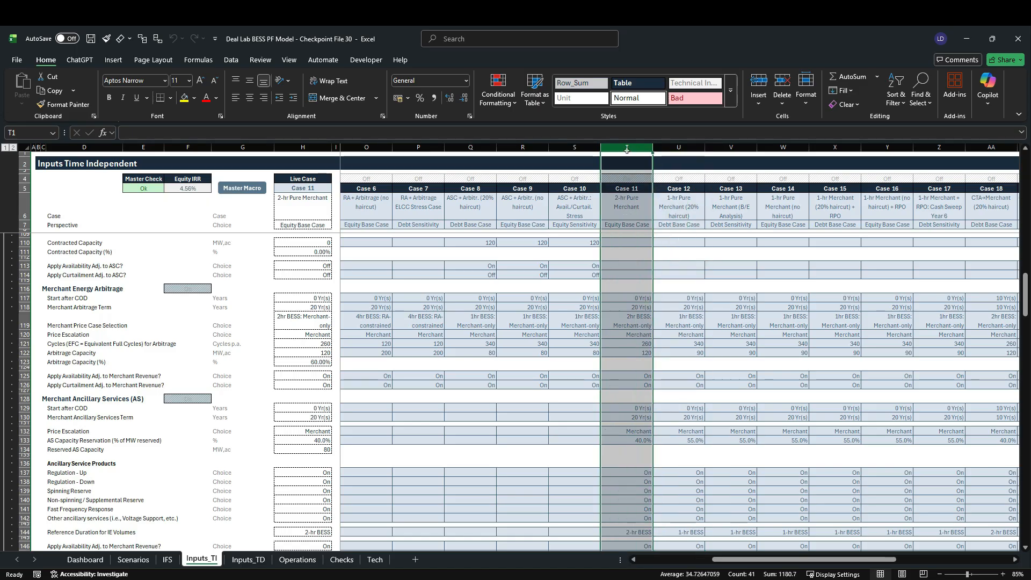
scroll(633, 392, "down", 3)
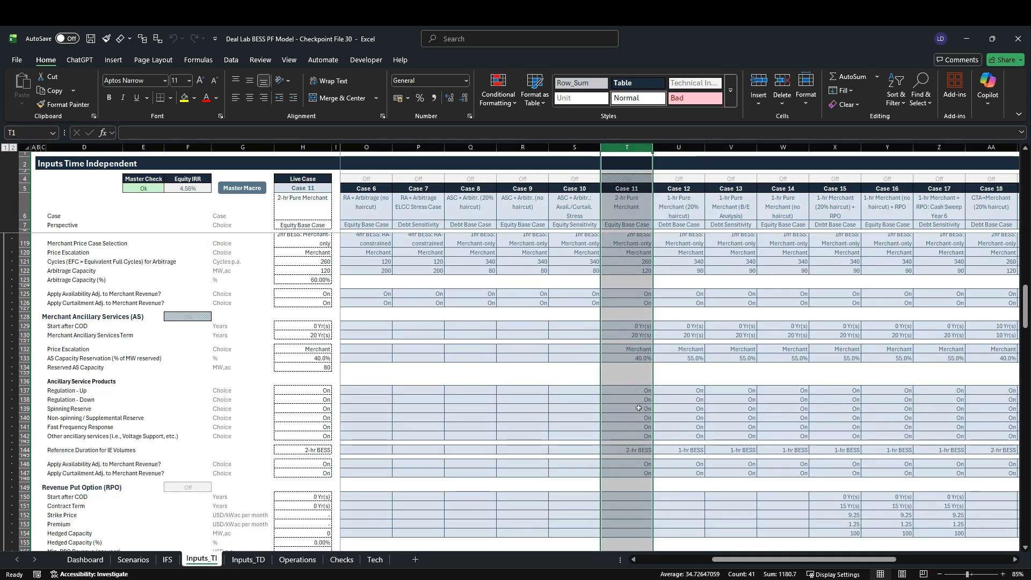
scroll(639, 409, "down", 2)
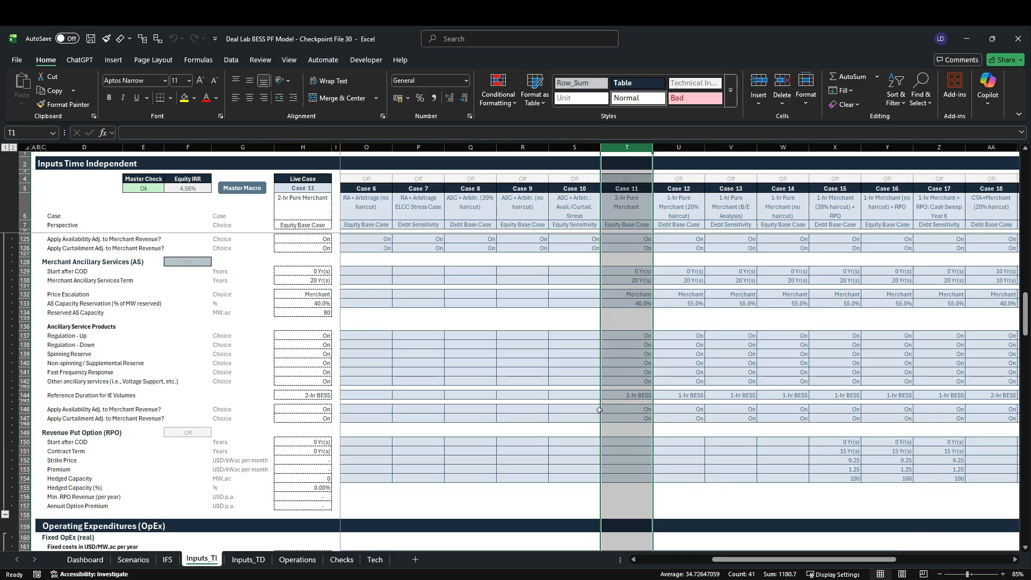
left_click(32, 396)
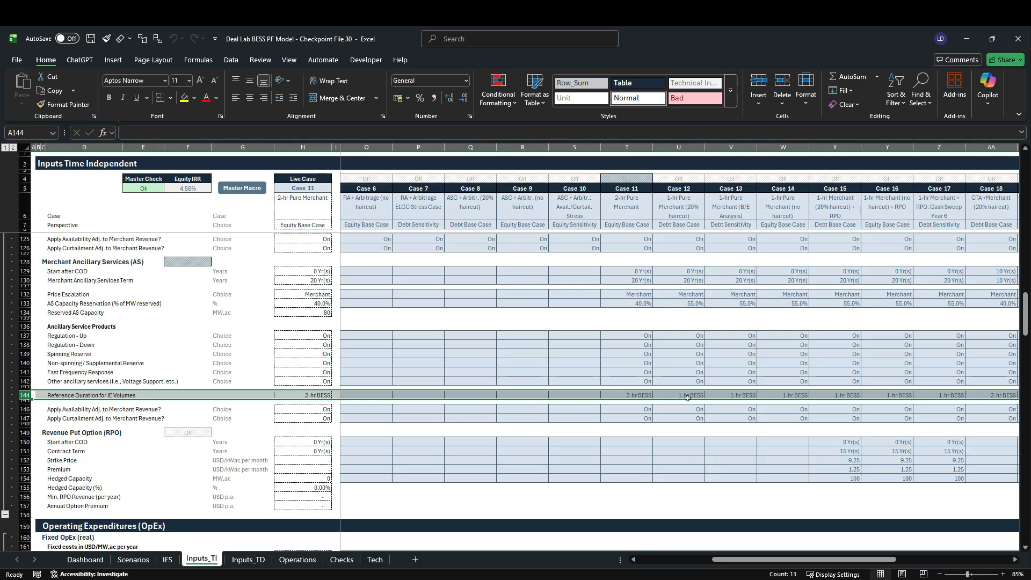
Set Case 11's augmentation restore buffer above AC nameplate energy to 20% and check the effect on the Dashboard.
scroll(686, 397, "down", 18)
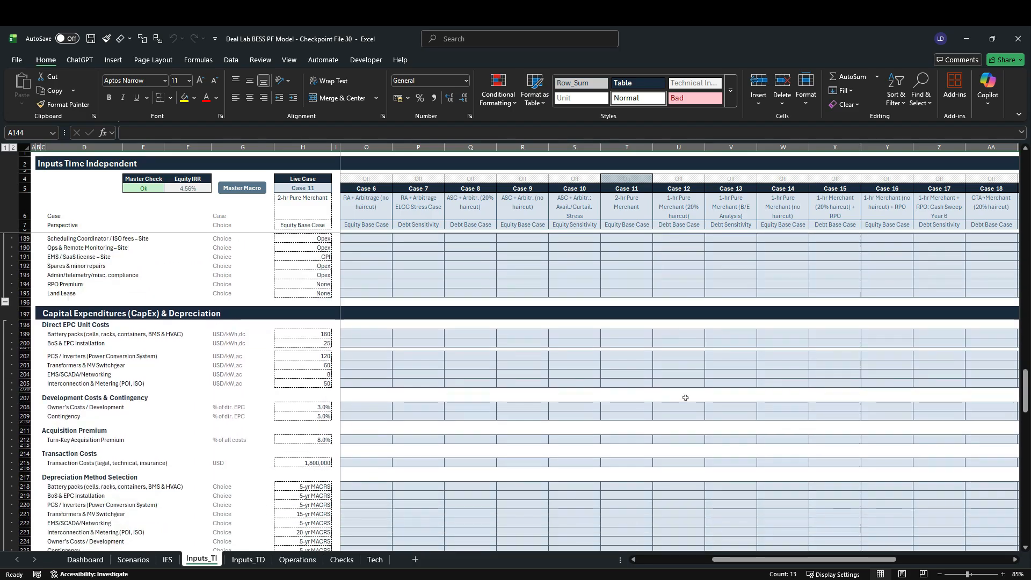
scroll(685, 376, "down", 3)
left_click(626, 147)
scroll(638, 373, "down", 4)
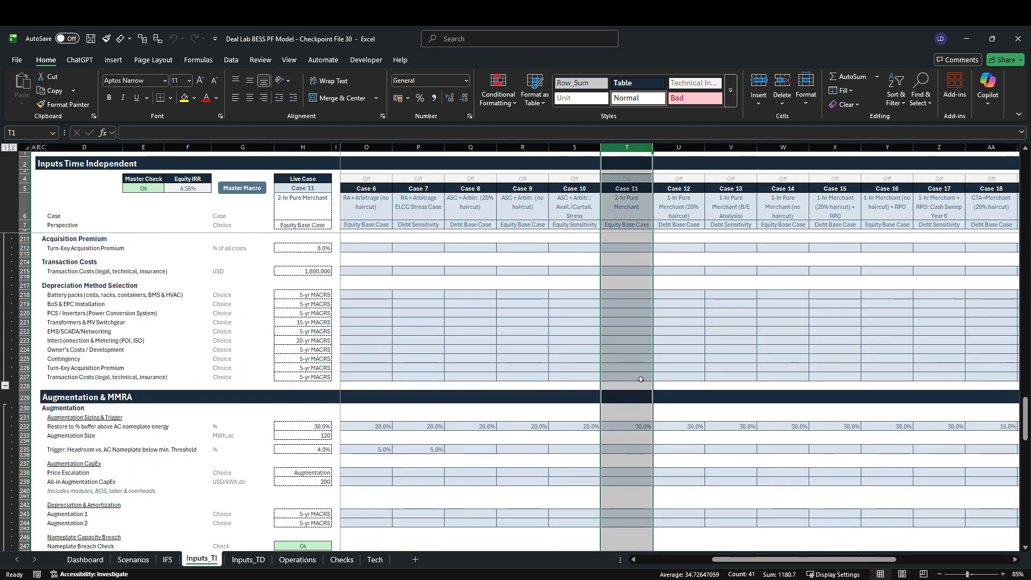
scroll(640, 380, "down", 3)
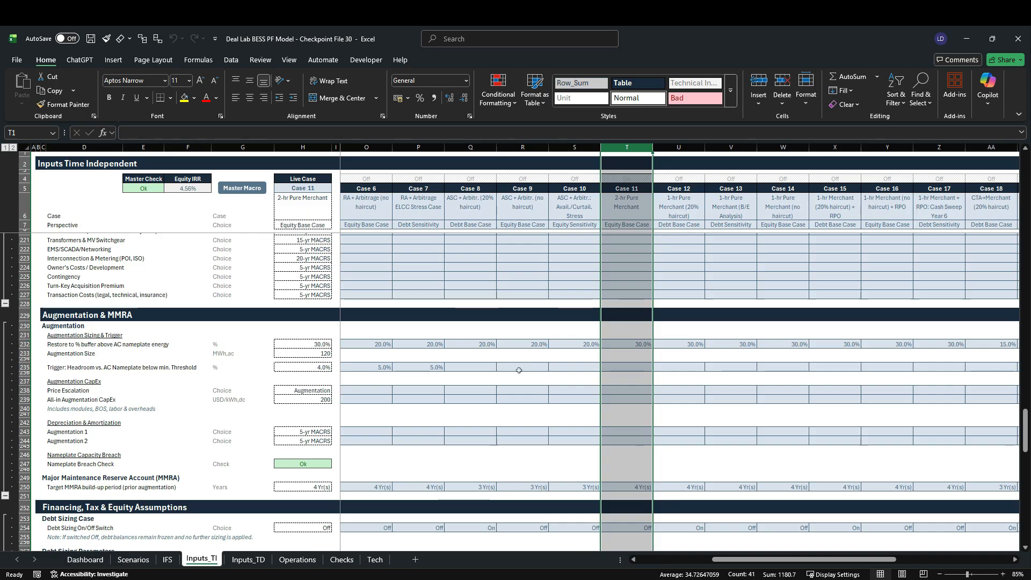
left_click(638, 347)
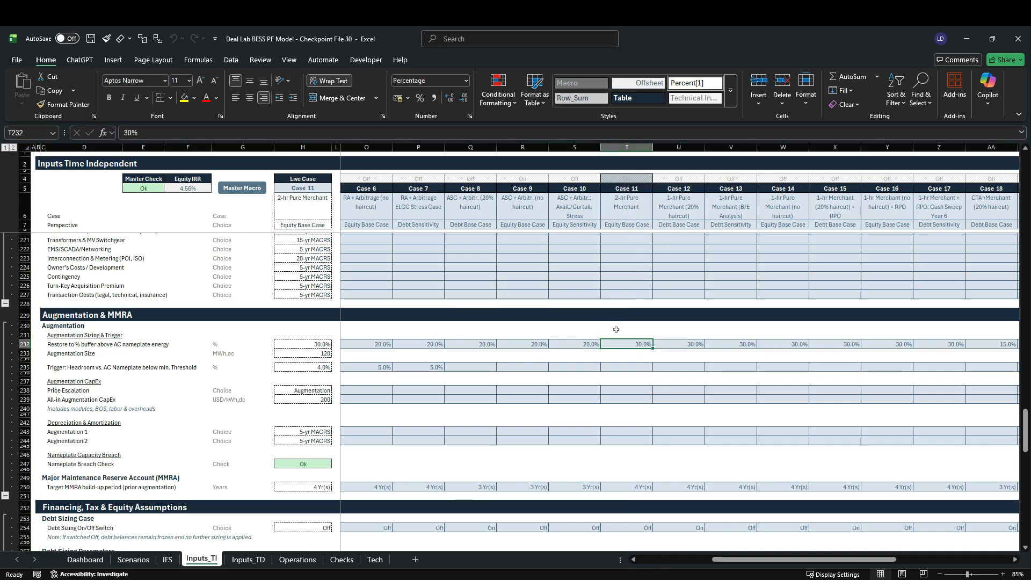
type("20")
key("ctrl+Return")
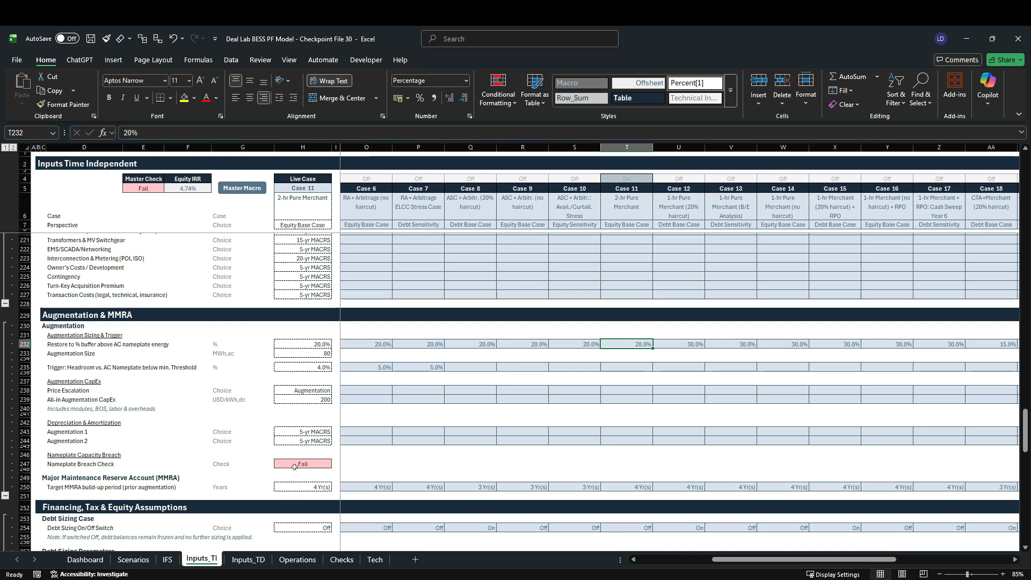
left_click(79, 560)
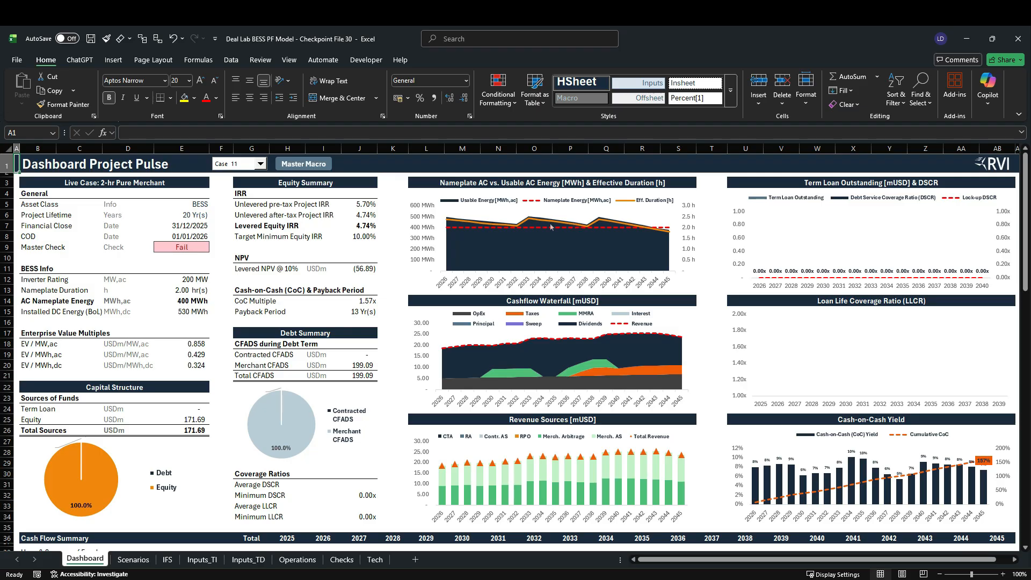
left_click(202, 559)
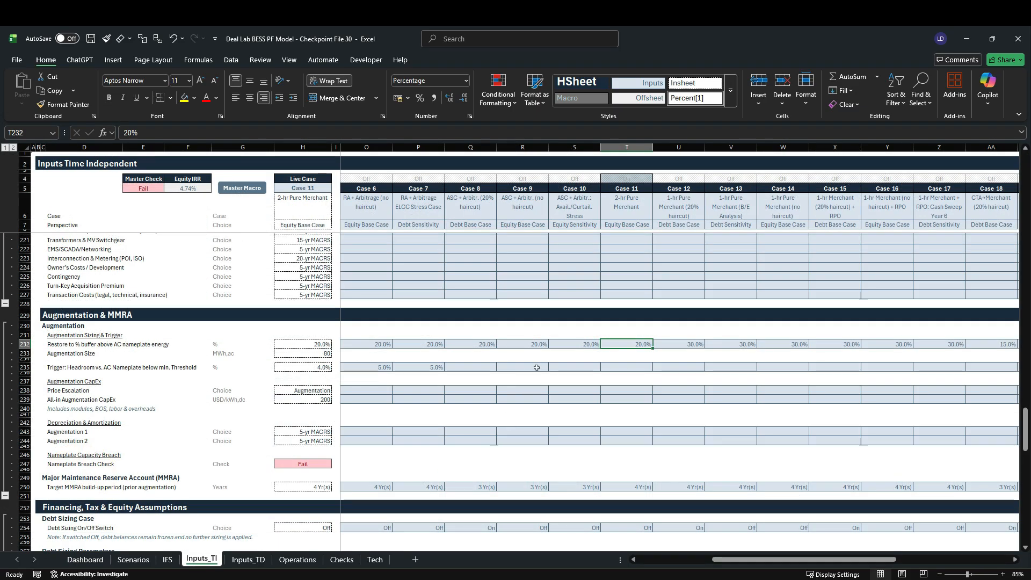
Set Case 11's augmentation restore buffer to 30% and review the energy and cash flow charts on the Dashboard.
type("30")
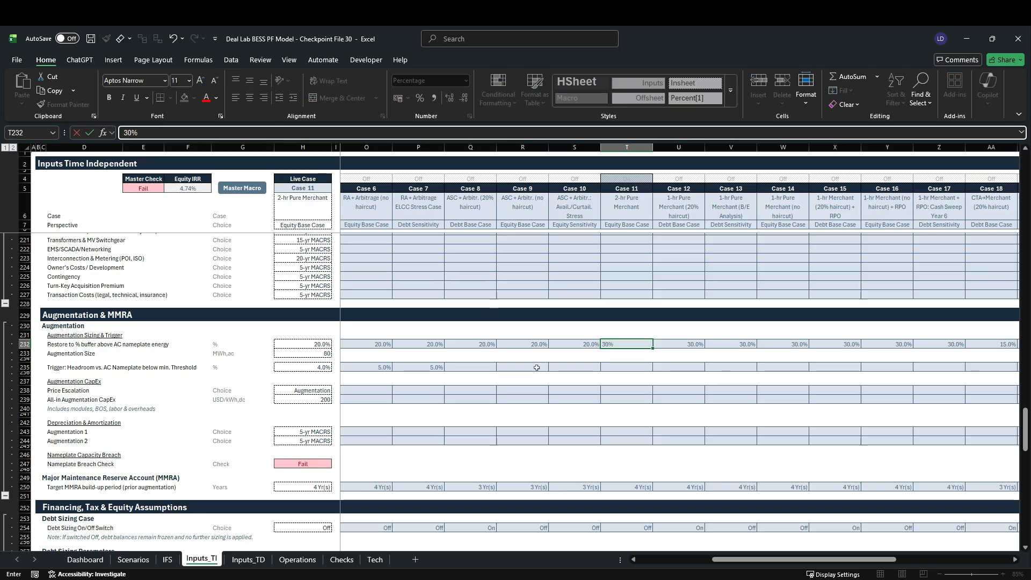
key("ctrl+Return")
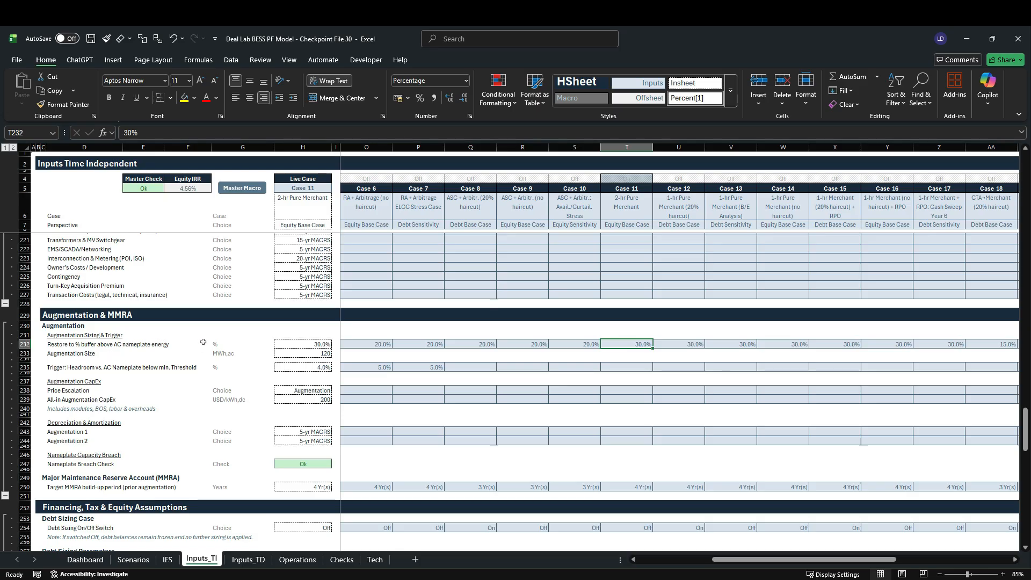
left_click(86, 559)
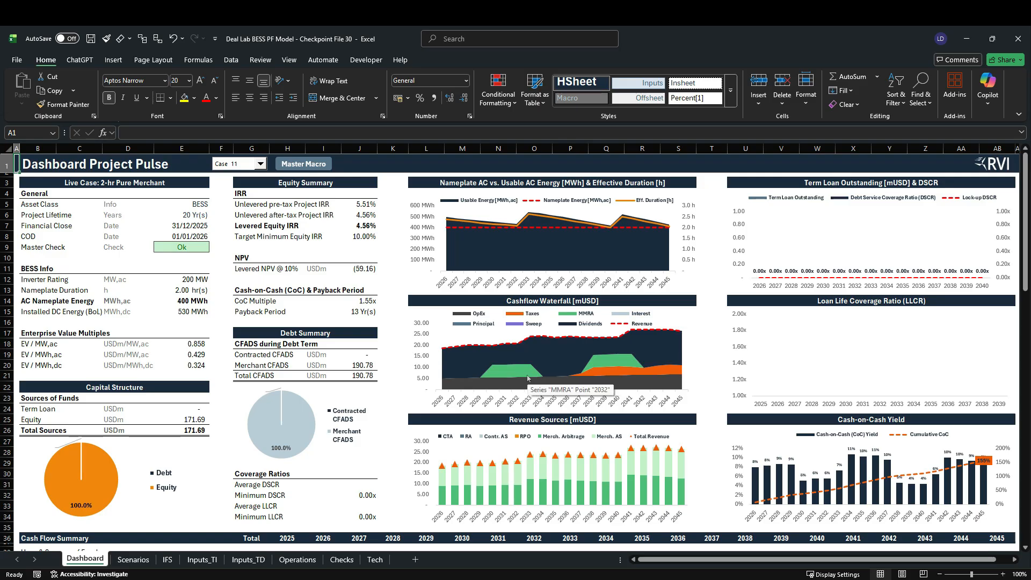
Switch the Dashboard's live case to Case 1 and run the Master Macro.
left_click(260, 164)
left_click_drag(262, 210, 263, 189)
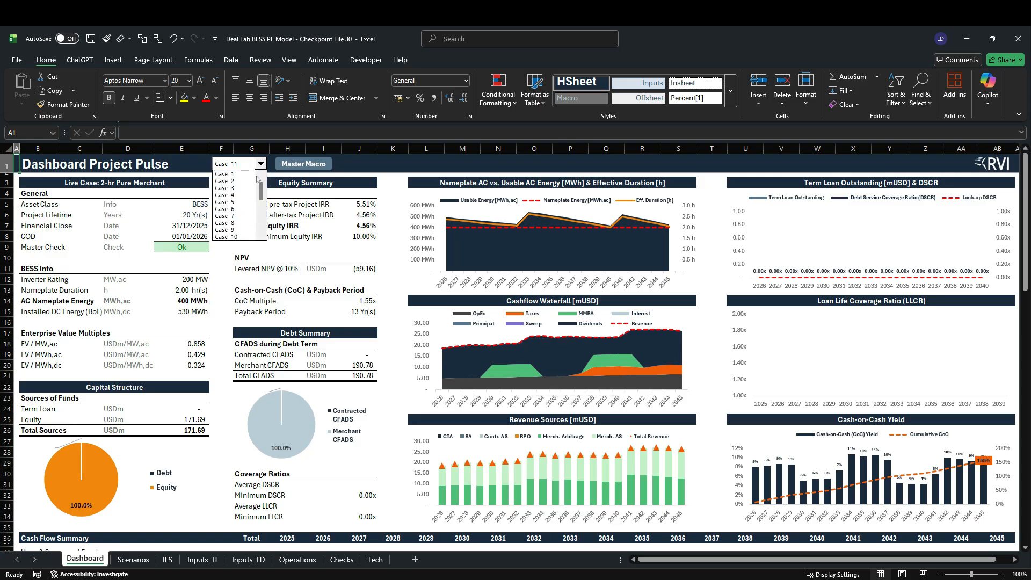
left_click(239, 174)
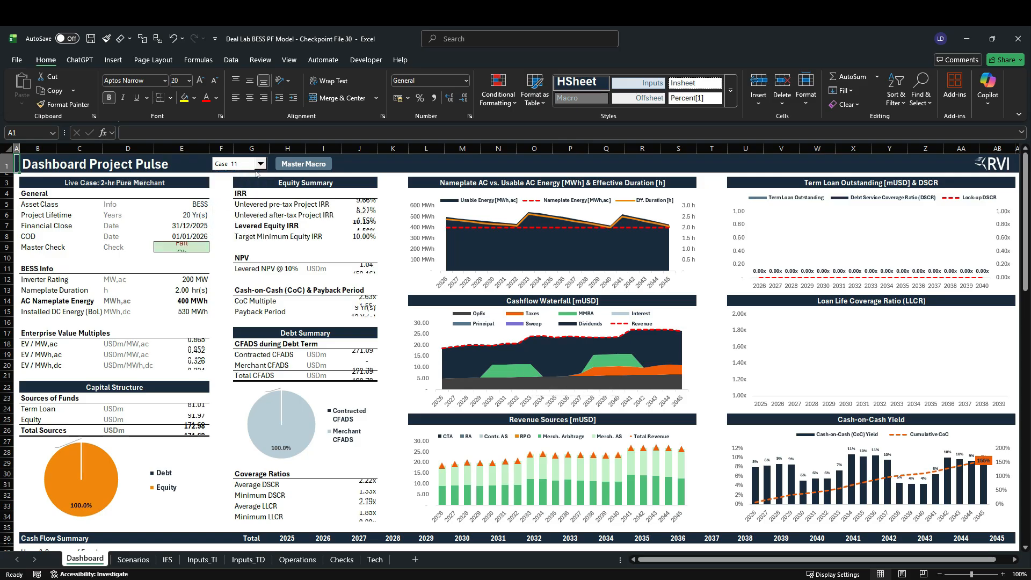
left_click(294, 165)
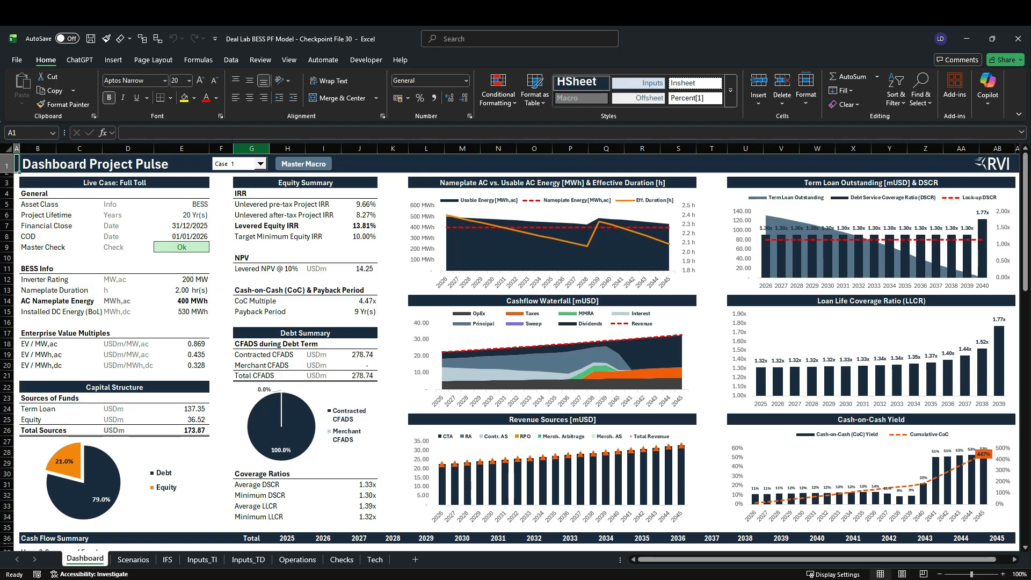
Switch the Dashboard's live case to Case 11.
left_click(260, 164)
scroll(243, 219, "down", 1)
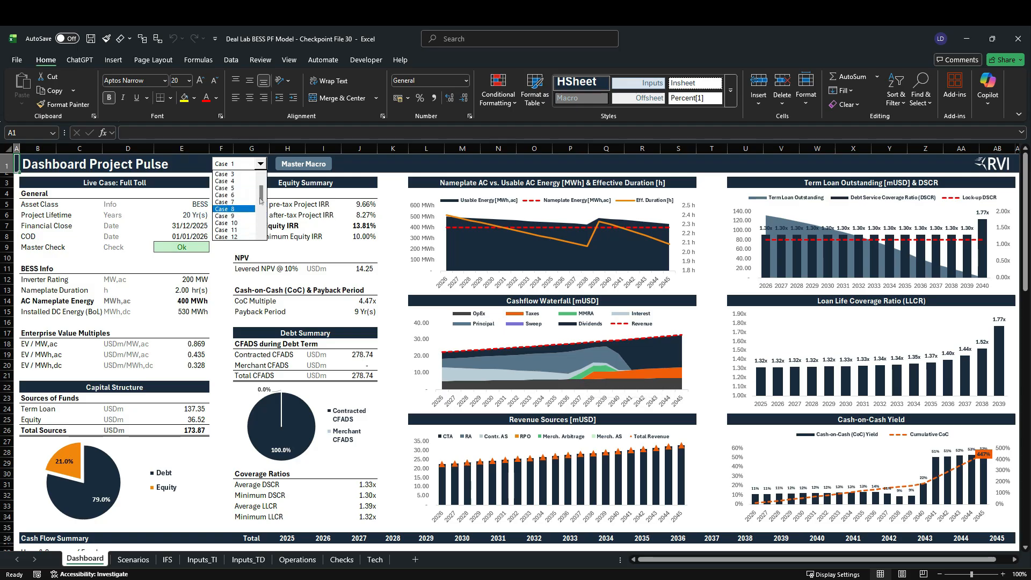
left_click(236, 229)
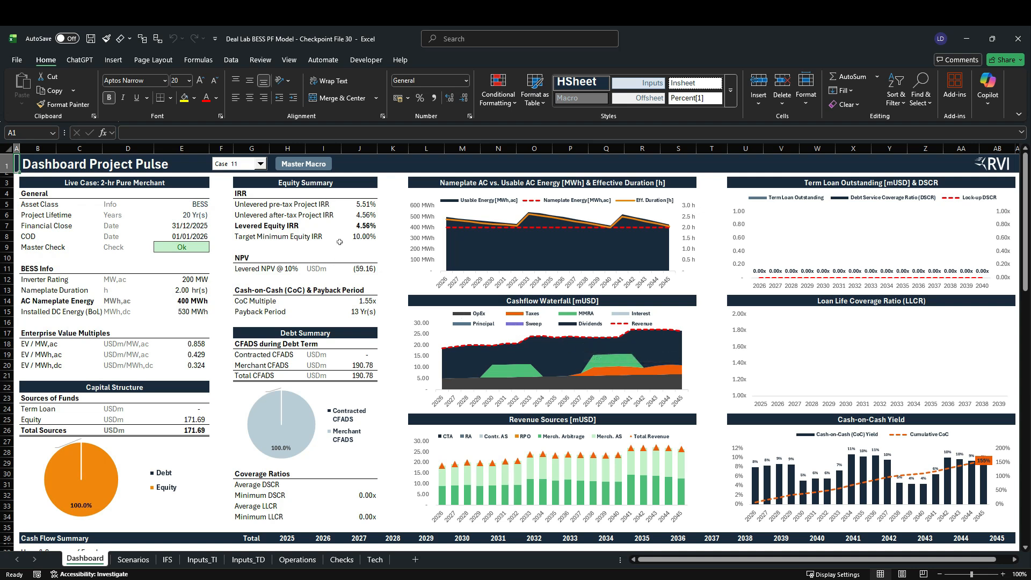
Compare the Levered Equity IRR with the Unlevered after-tax Project IRR in the Equity Summary.
left_click(247, 227)
left_click_drag(248, 227, 365, 231)
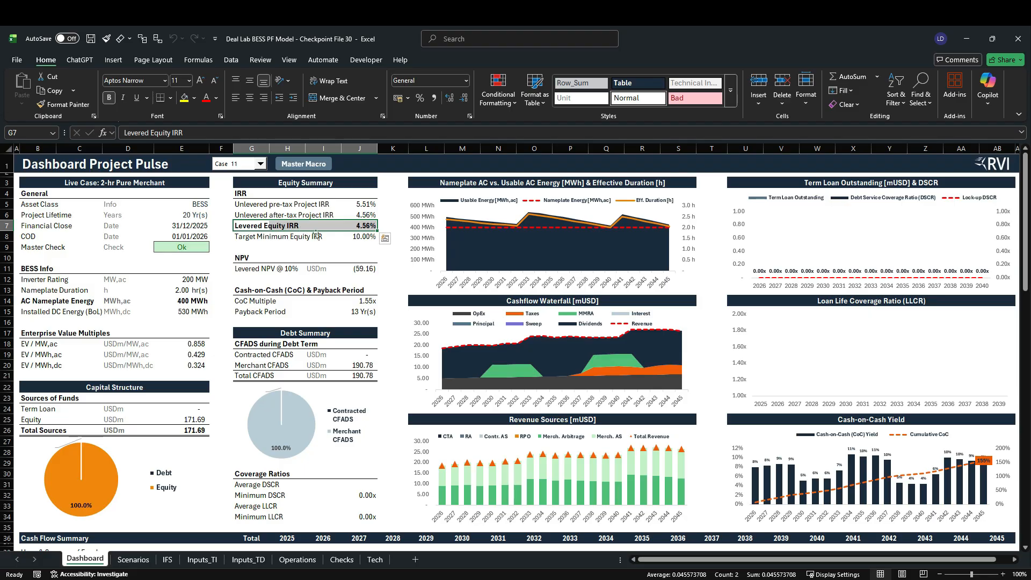
left_click_drag(263, 215, 378, 216)
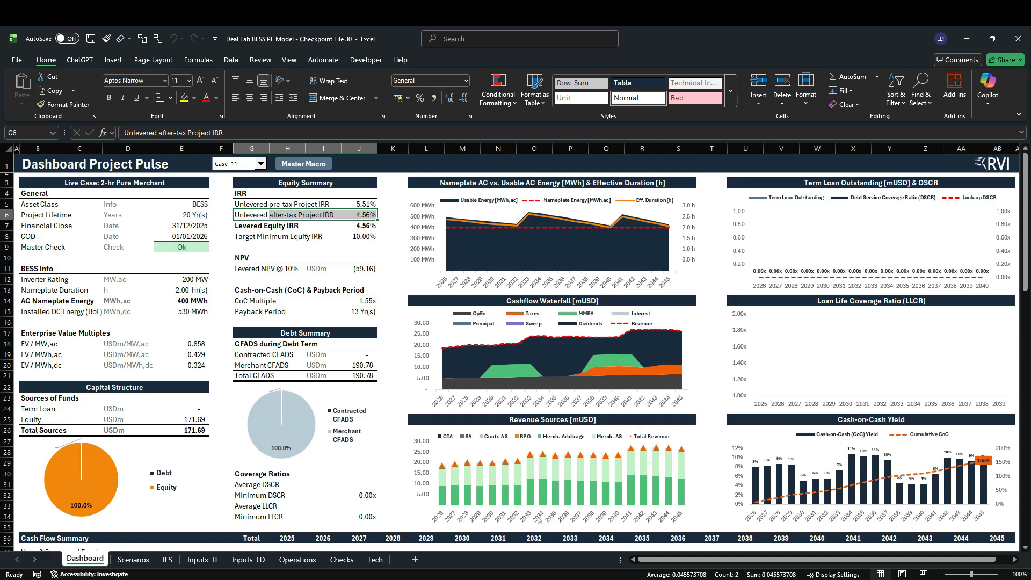
Examine the merchant ancillary services price forecasts, cleared hours and live price case in the time-dependent inputs, and return to the Dashboard.
left_click(247, 560)
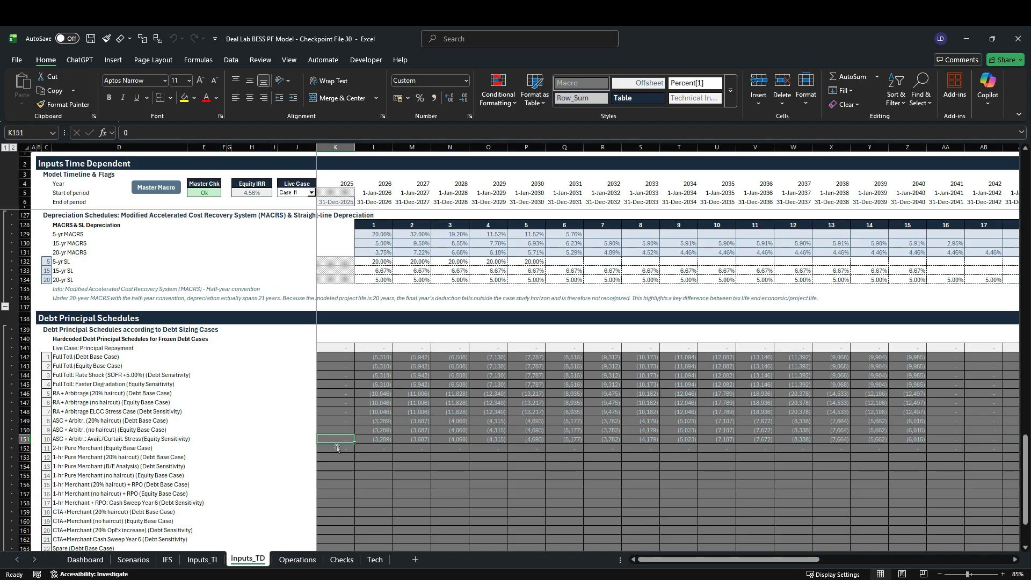
scroll(334, 448, "up", 5)
scroll(334, 448, "up", 3)
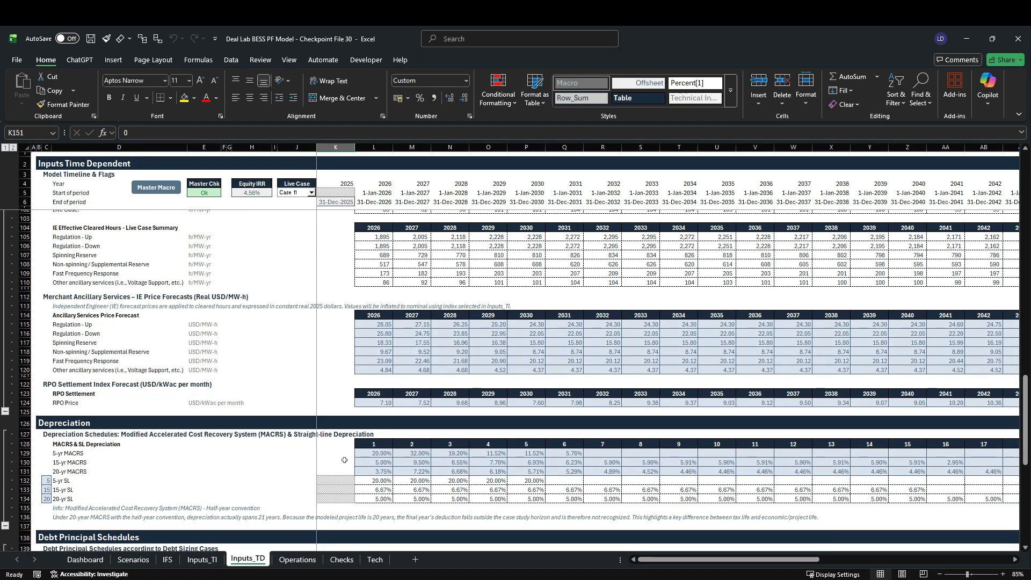
scroll(344, 460, "up", 9)
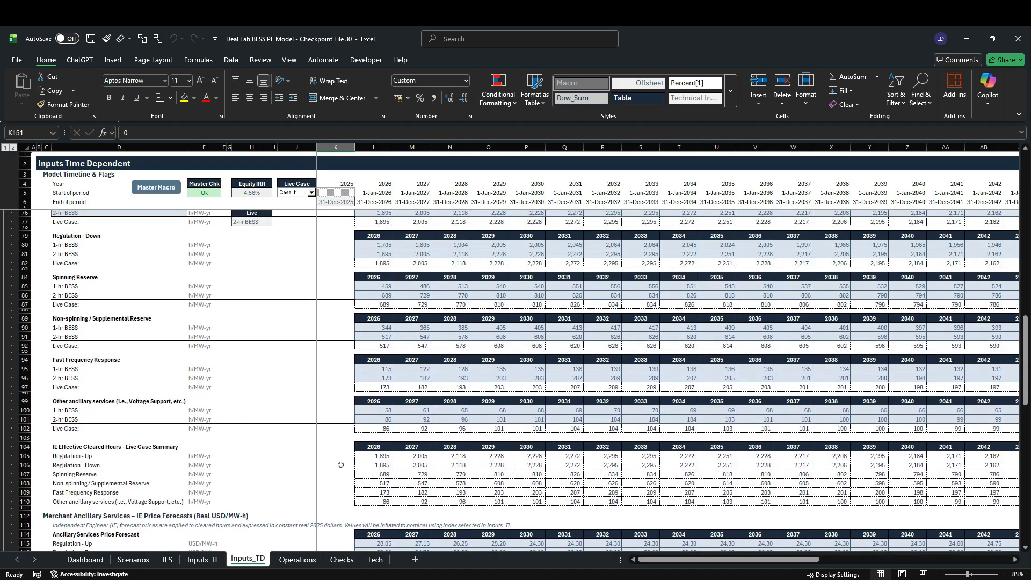
scroll(340, 468, "up", 4)
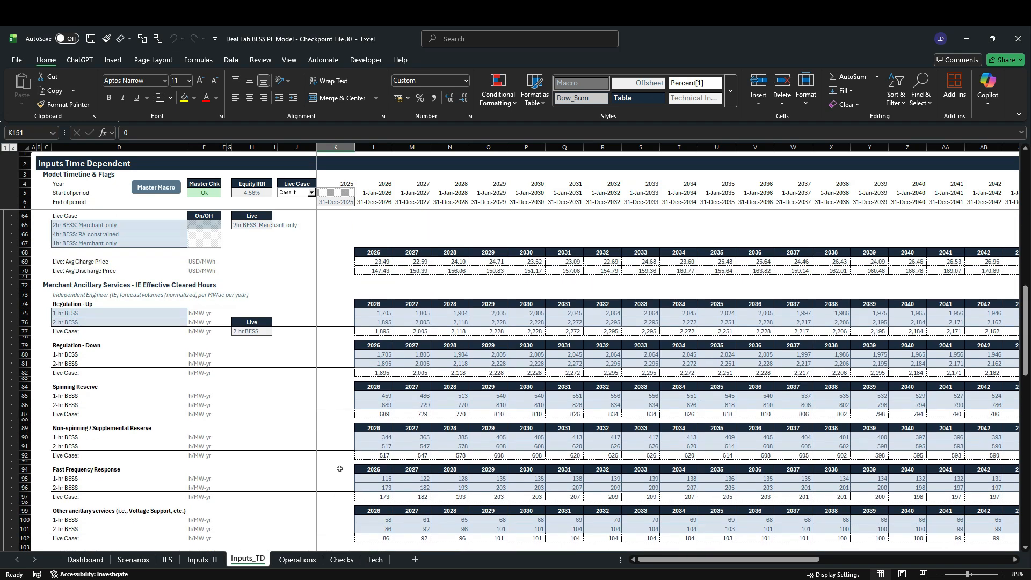
left_click(85, 560)
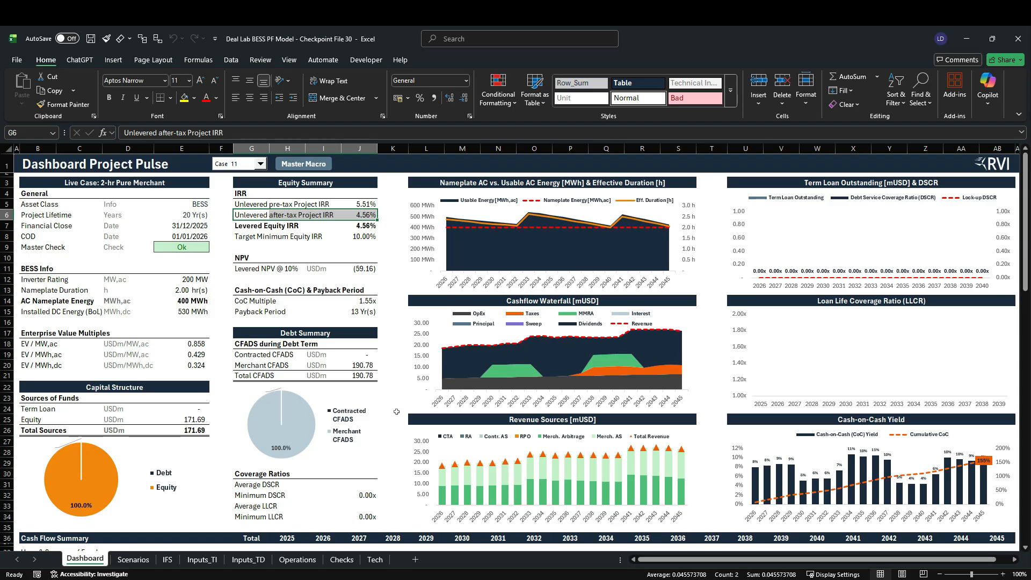
Examine Case 11's debt sizing parameters, cash sweep, tax assumptions and sensitivities in the time-independent inputs.
left_click(202, 560)
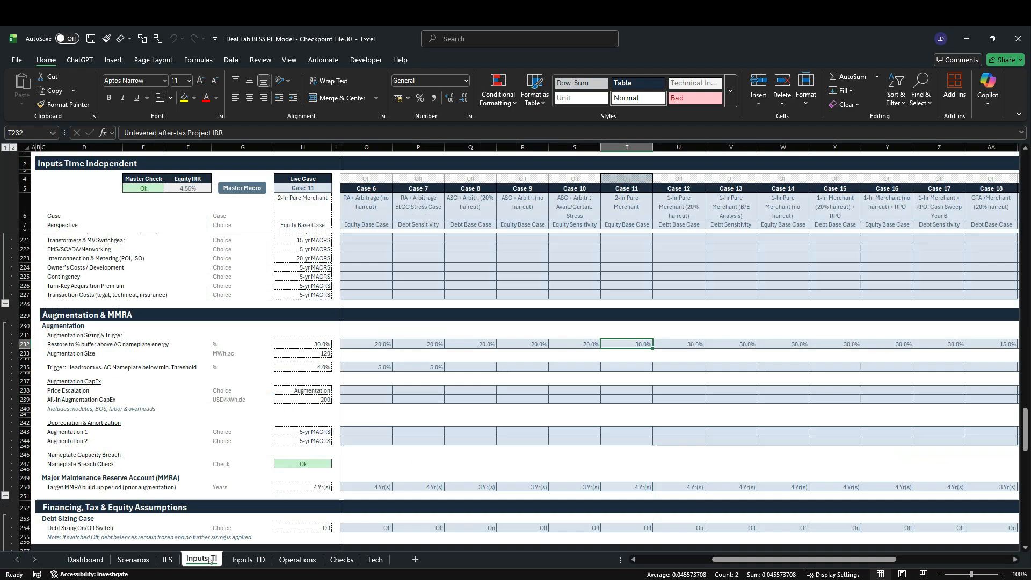
left_click(637, 148)
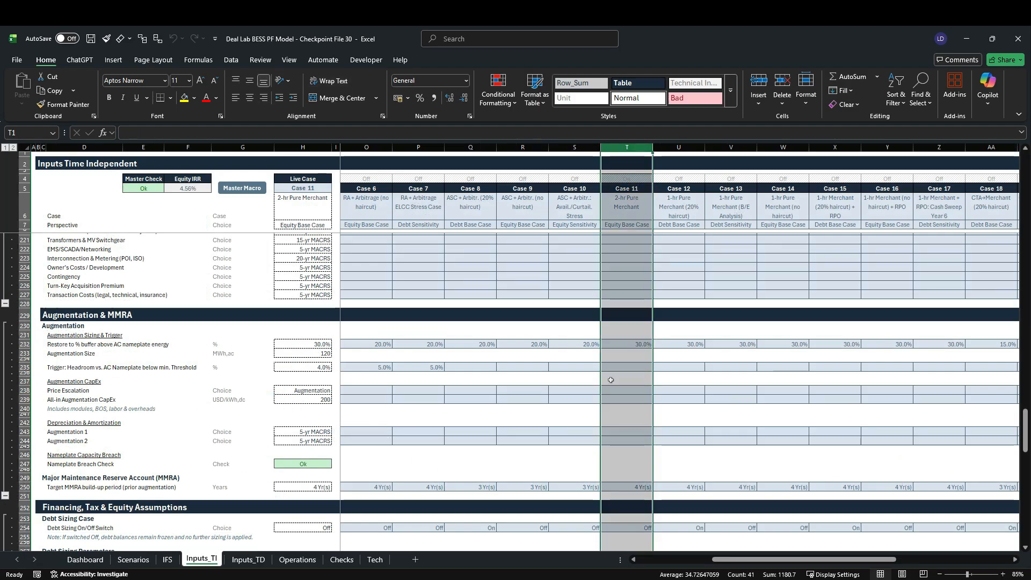
scroll(610, 380, "down", 6)
scroll(611, 381, "down", 4)
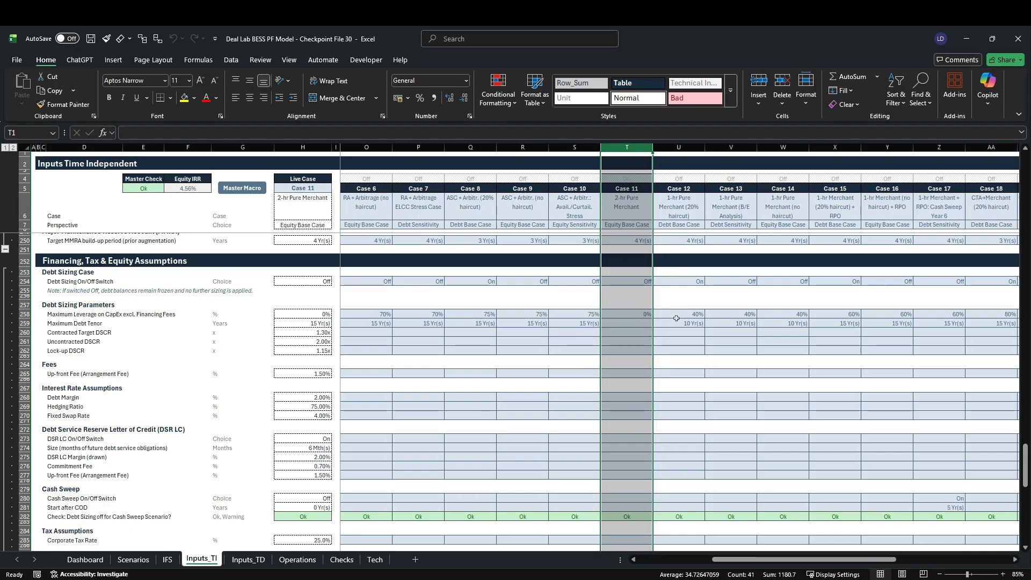
scroll(648, 320, "down", 10)
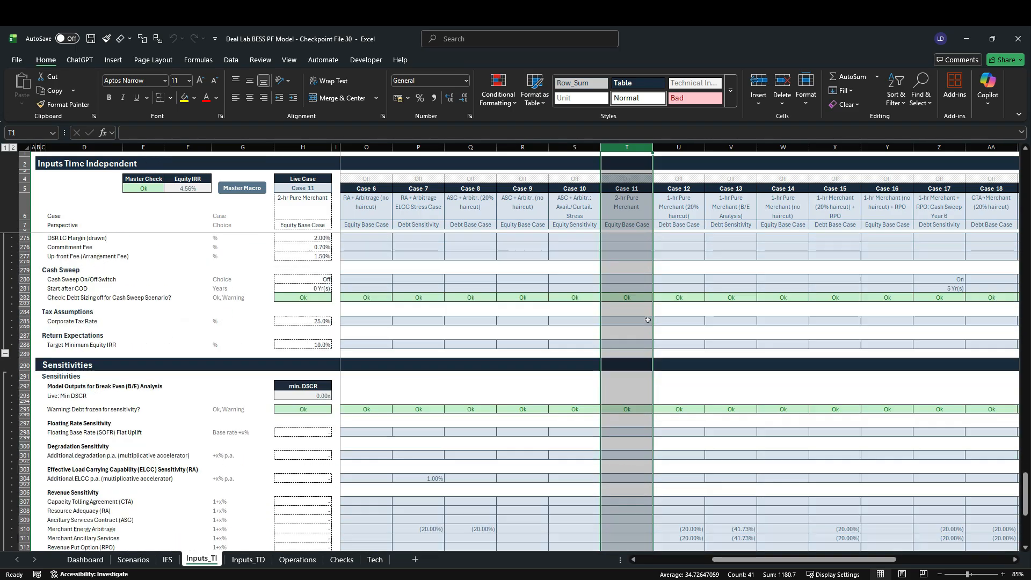
scroll(648, 320, "down", 8)
scroll(630, 353, "up", 5)
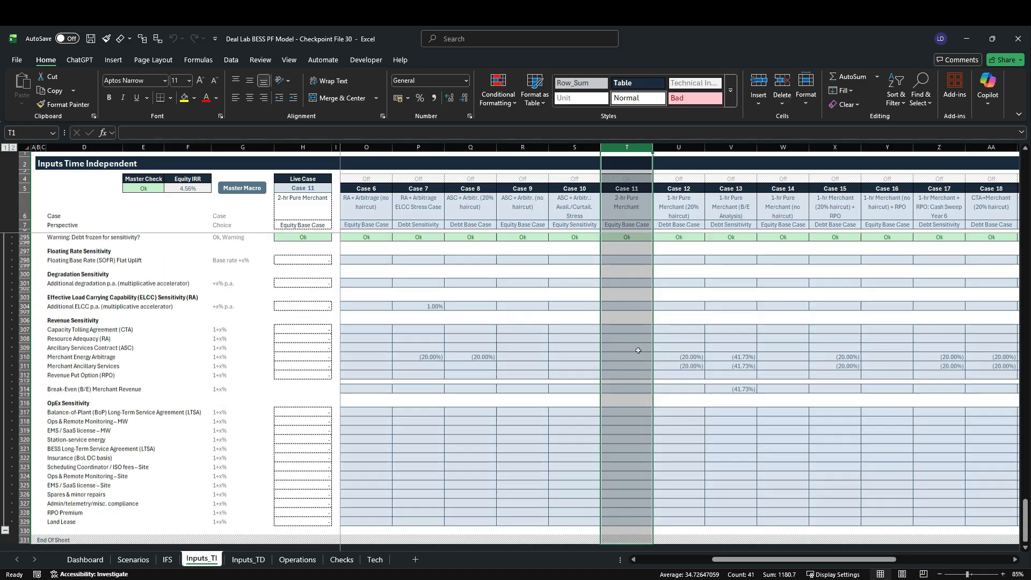
Run the Master Macro for live Case 11 on the Scenarios sheet.
left_click(134, 559)
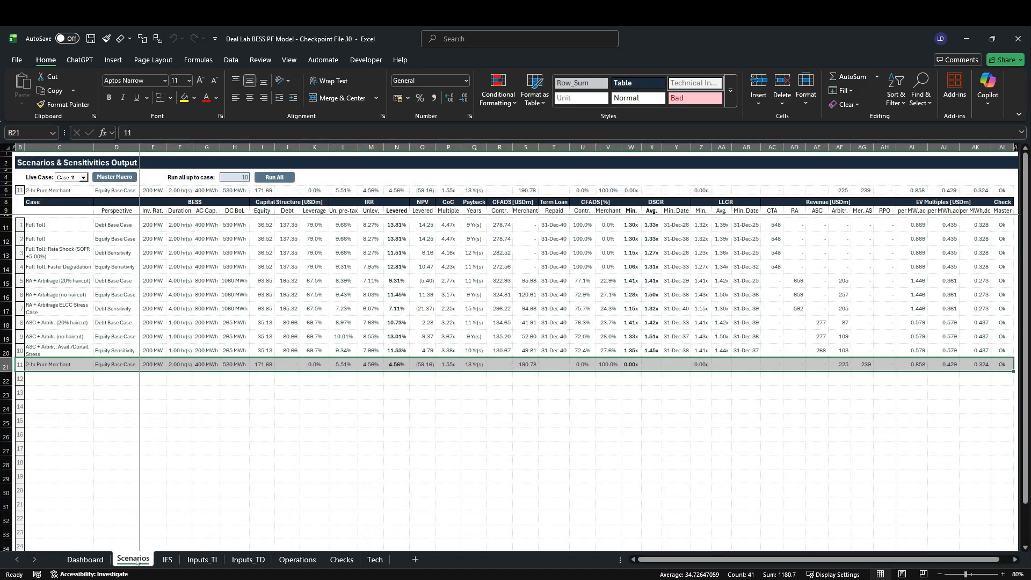
left_click(119, 180)
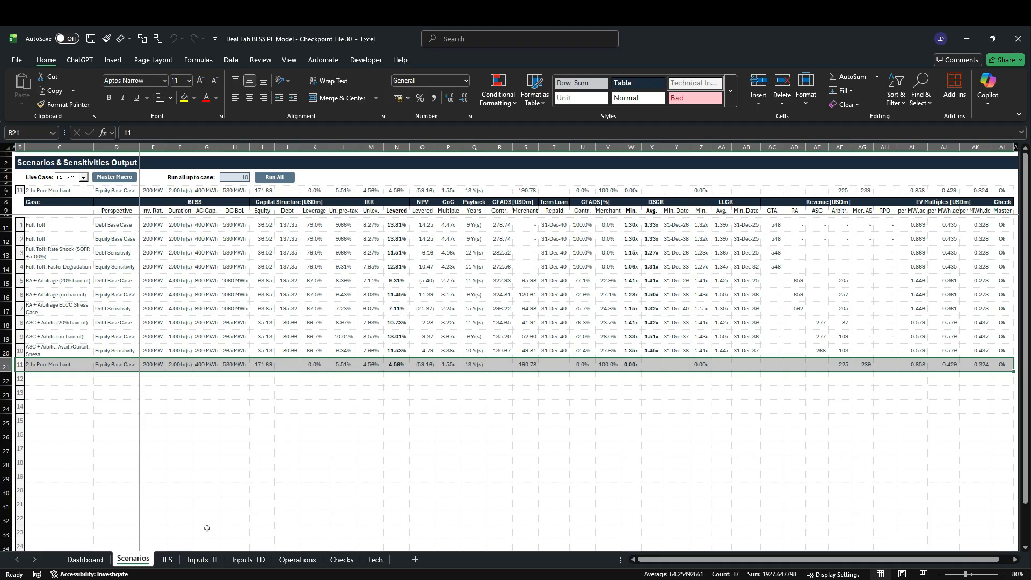
Switch the live case to Case 12 in the time-independent inputs.
left_click(202, 560)
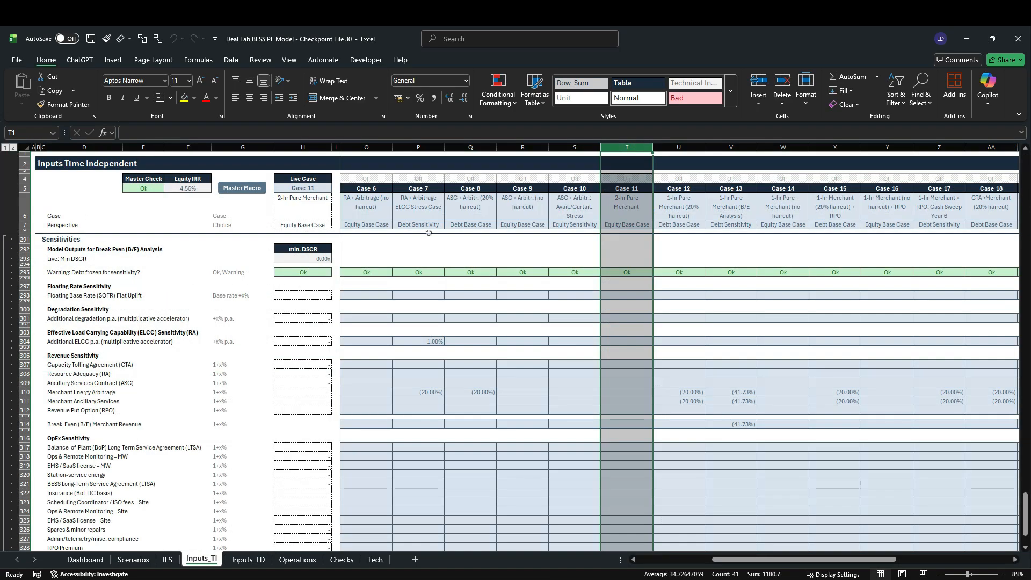
left_click(327, 192)
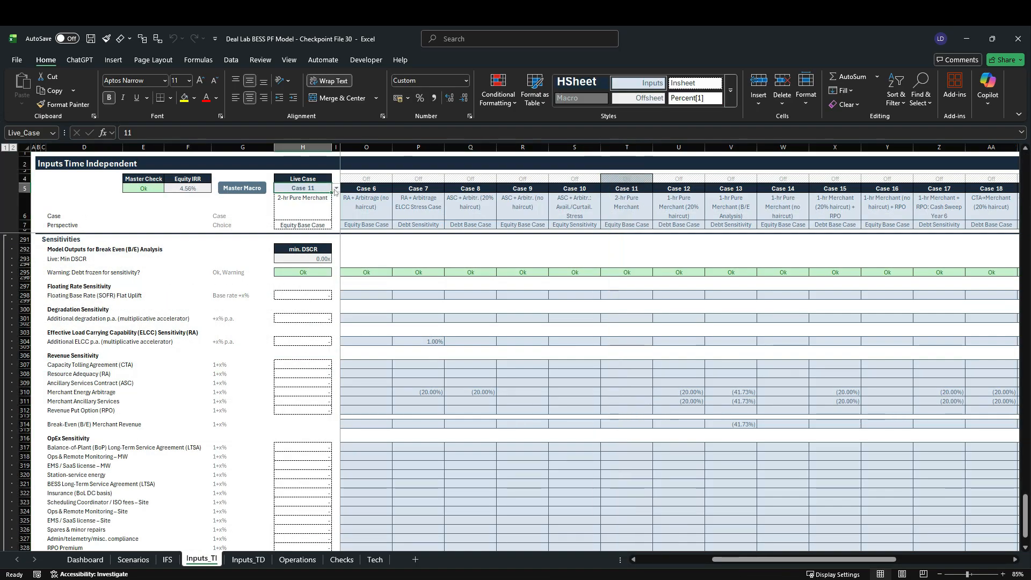
left_click(335, 188)
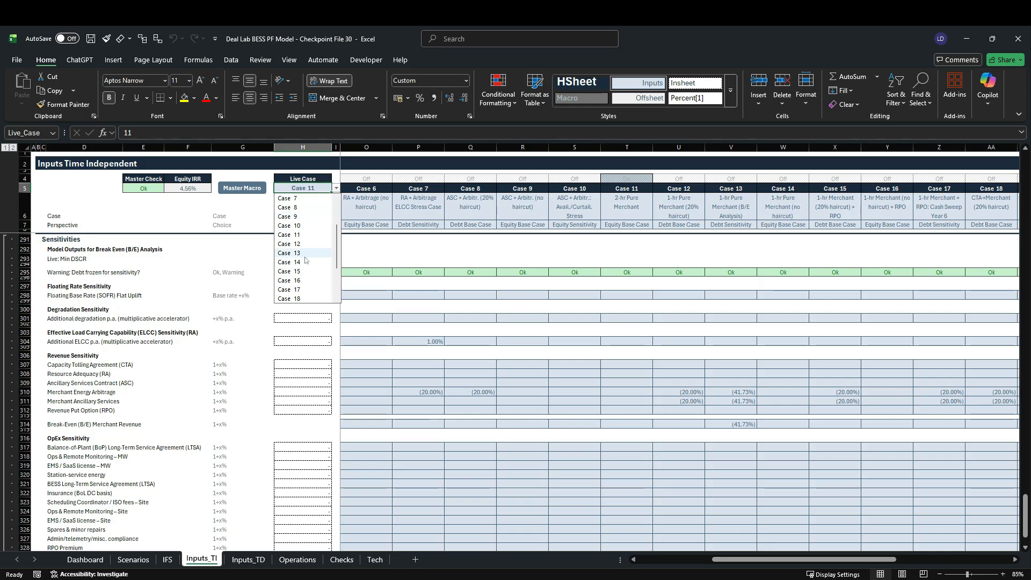
left_click(306, 244)
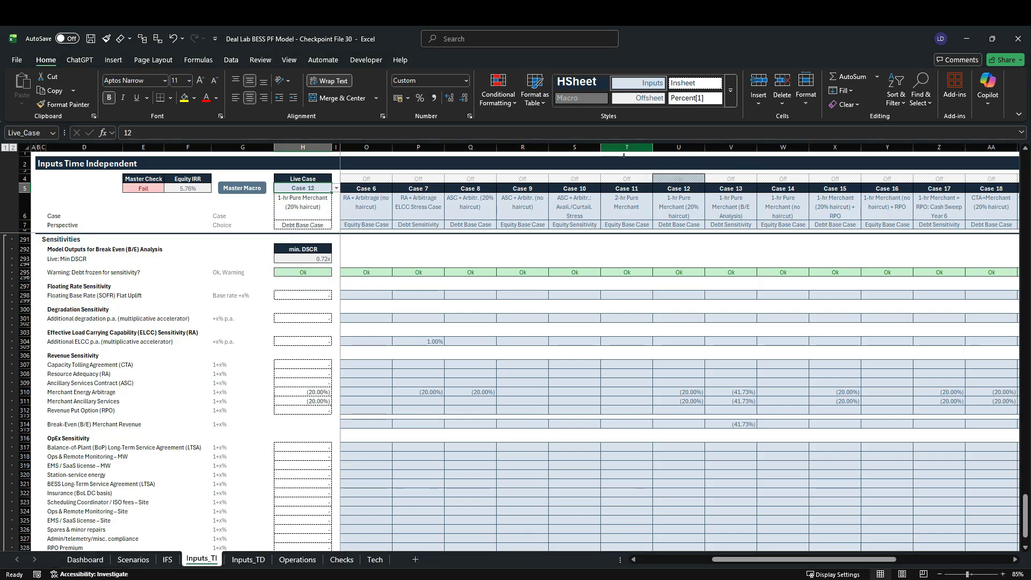
Examine Case 12's technical parameters, efficiencies and merchant revenue assumptions in its input column.
left_click(678, 148)
scroll(701, 362, "up", 20)
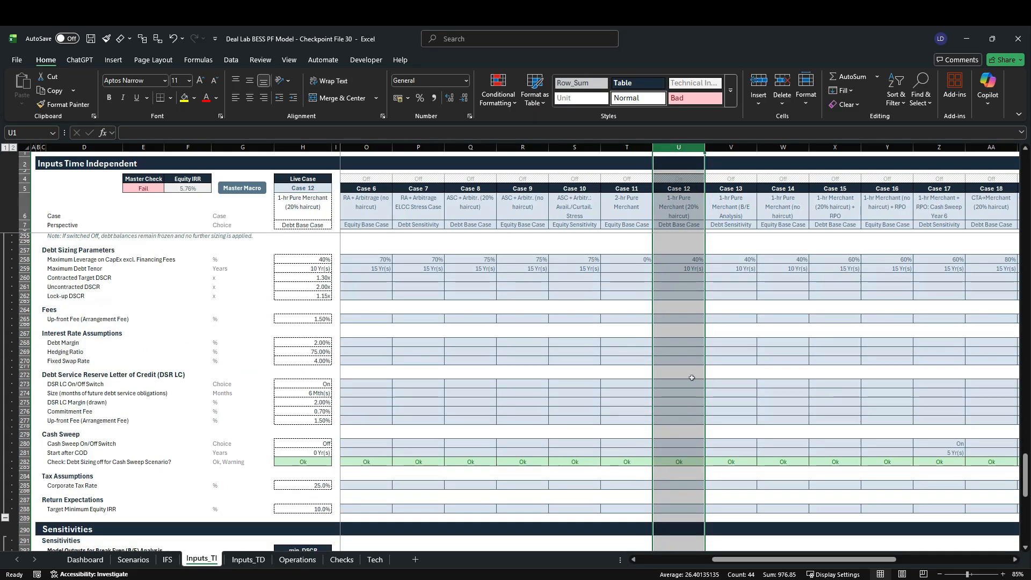
scroll(692, 378, "up", 20)
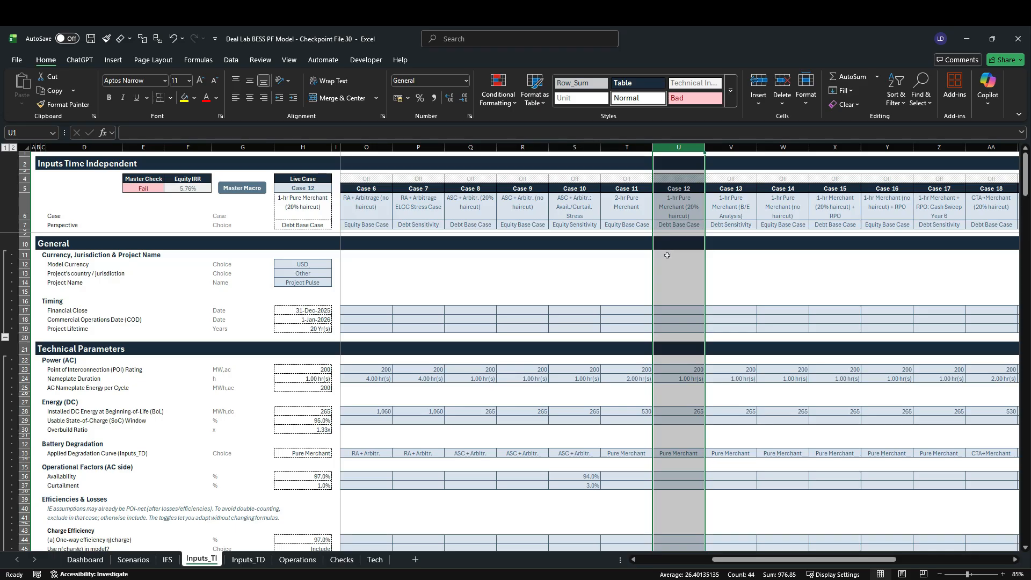
scroll(668, 256, "down", 13)
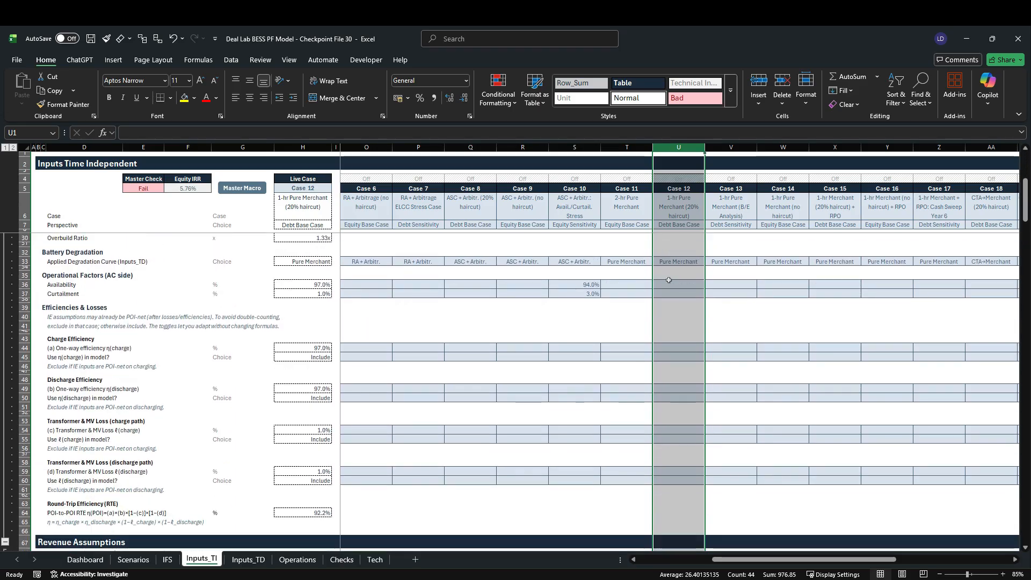
scroll(669, 282, "down", 17)
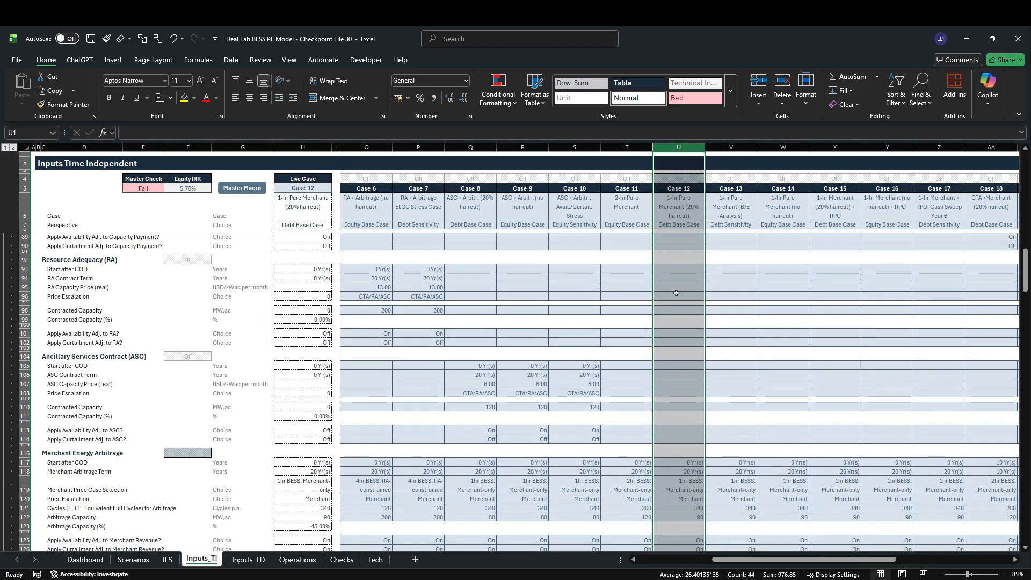
scroll(674, 300, "down", 3)
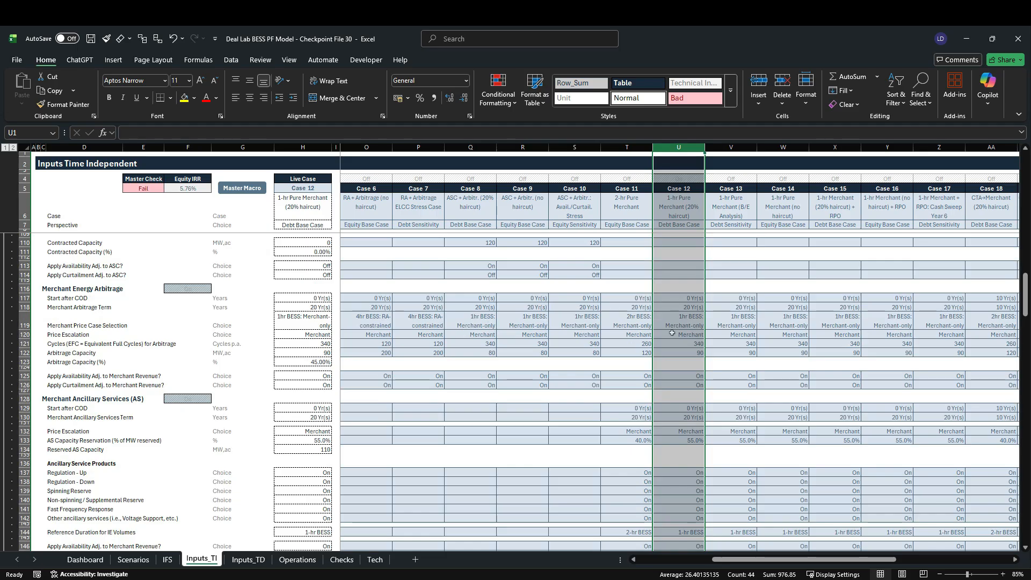
Compare the annual arbitrage cycles across cases and check Case 12's merchant ancillary services settings.
left_click(27, 343)
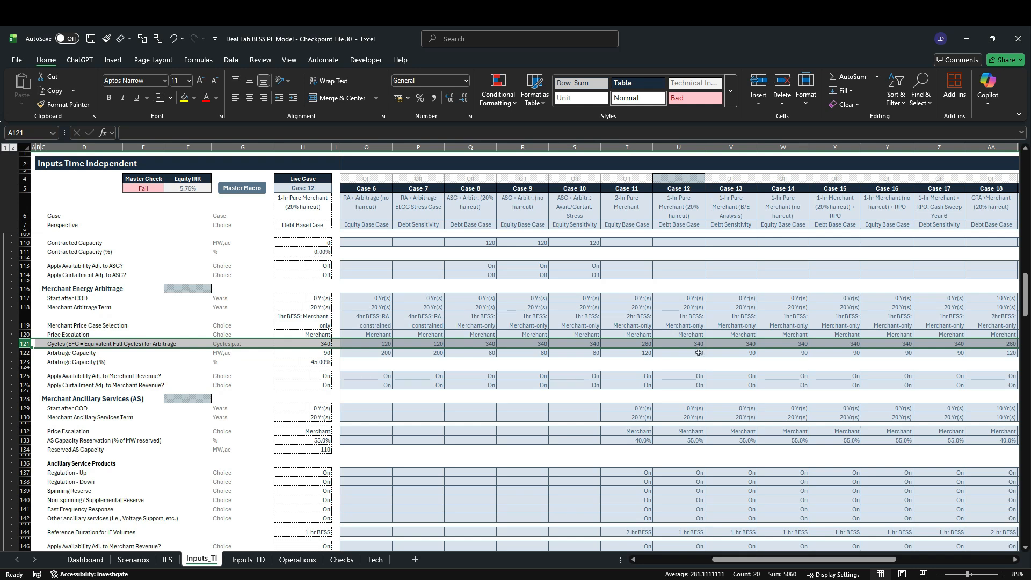
scroll(699, 353, "down", 3)
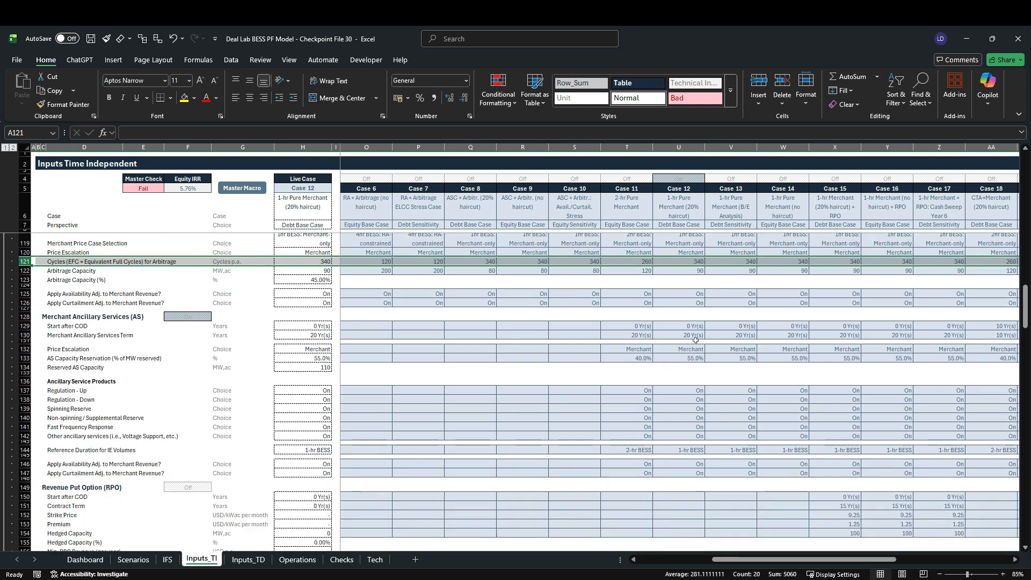
left_click(693, 154)
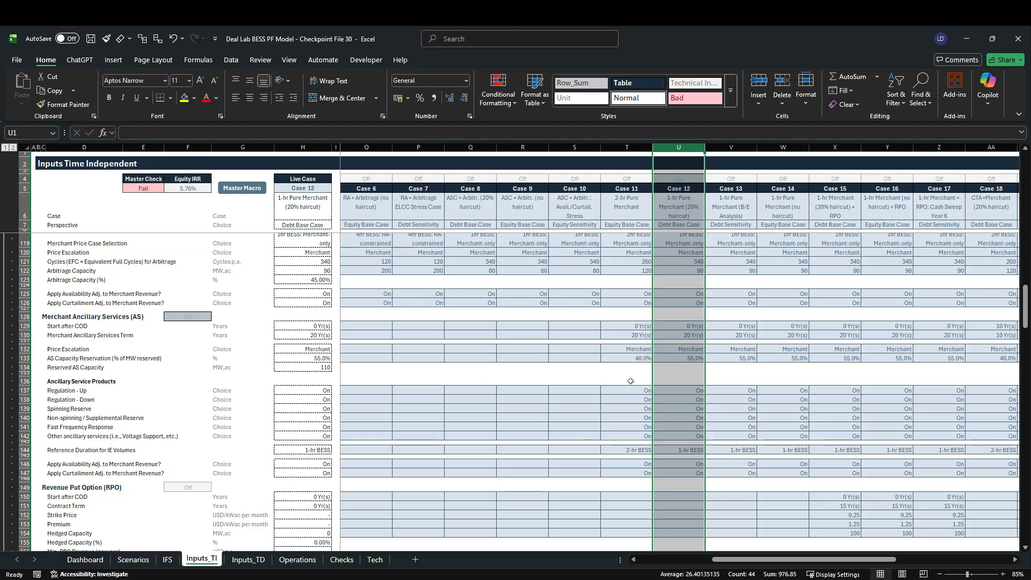
scroll(666, 377, "up", 2)
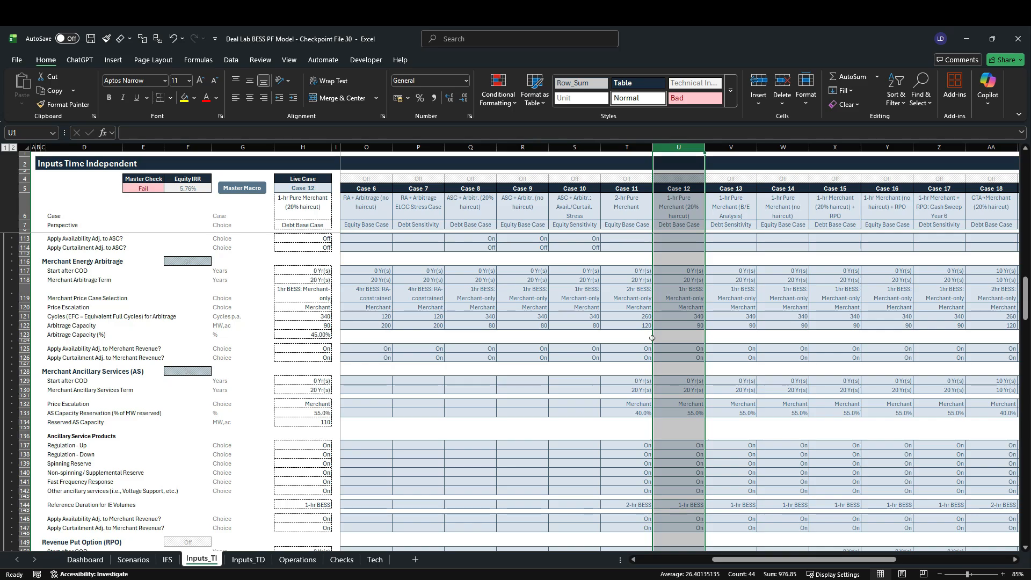
Examine Case 12's OpEx, augmentation, maintenance reserve and debt sizing inputs, including maximum leverage and debt tenor.
scroll(656, 383, "down", 20)
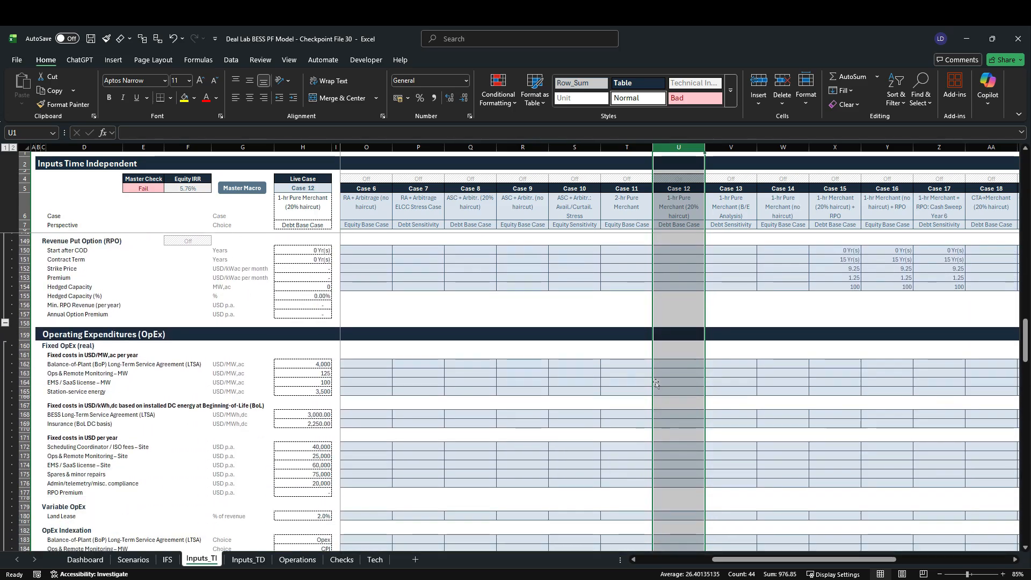
scroll(656, 382, "down", 13)
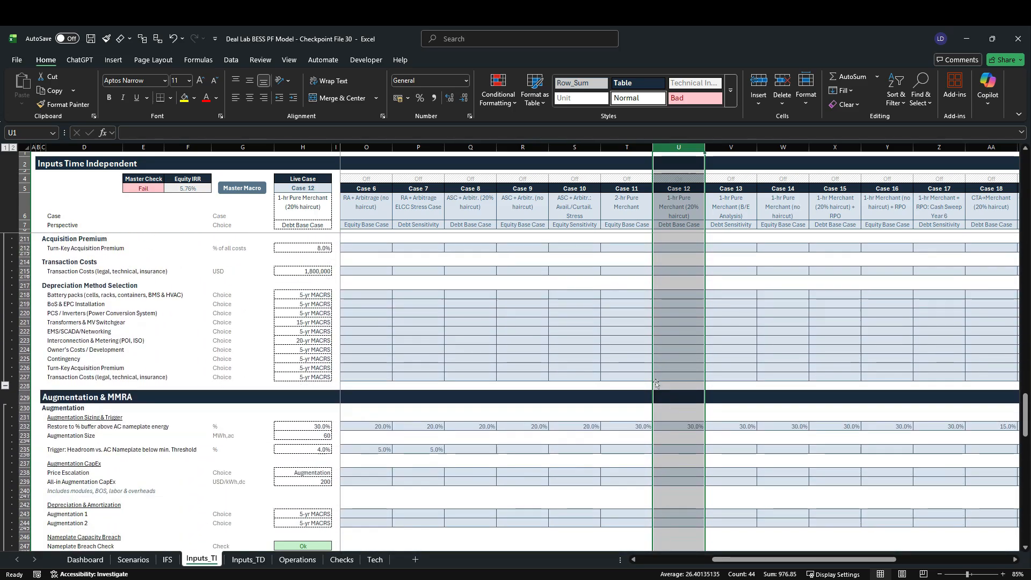
scroll(662, 382, "down", 3)
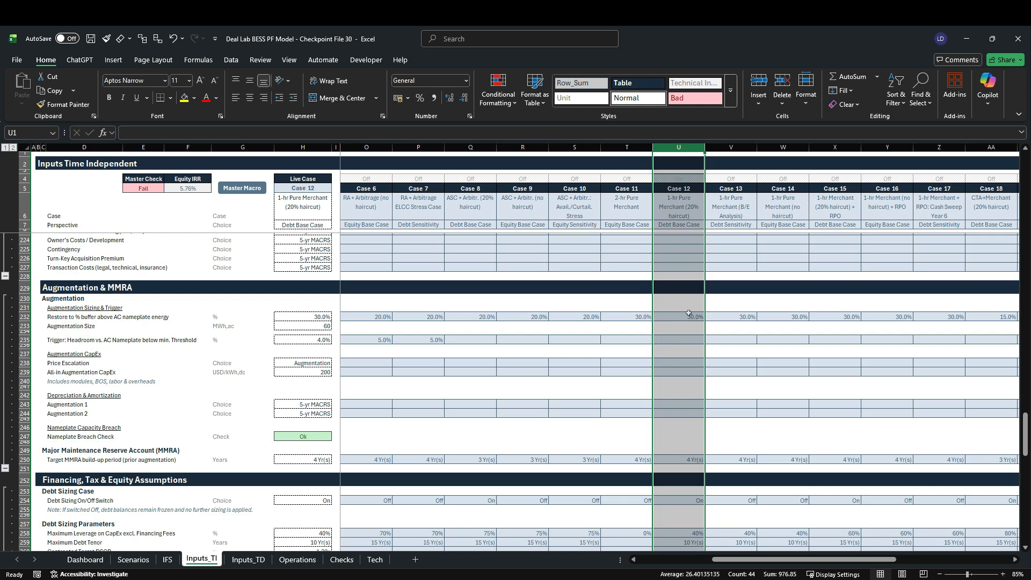
scroll(687, 315, "down", 7)
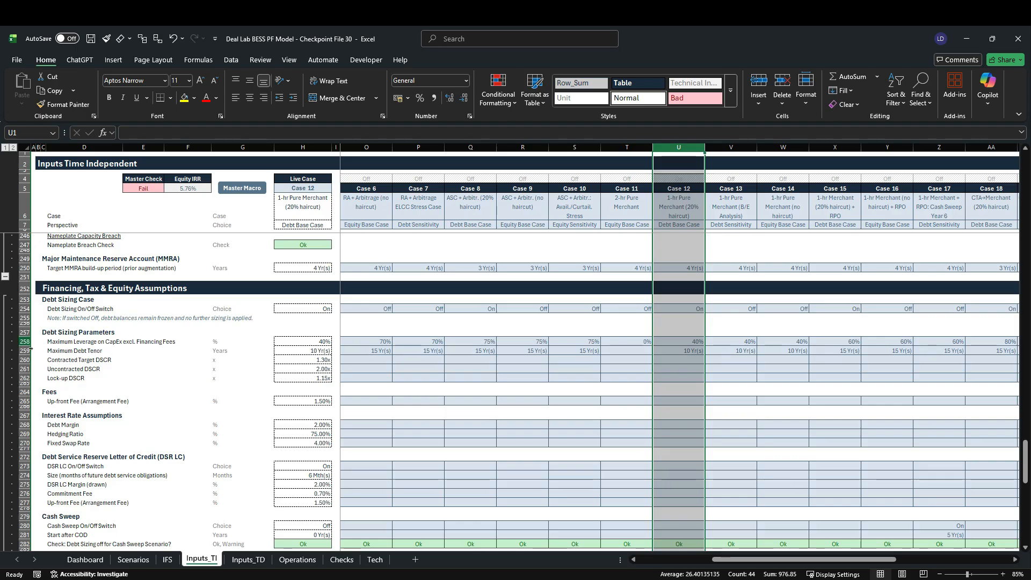
Compare the debt sizing and revenue sensitivity inputs of Cases 12 to 14, finishing on Case 12's column.
left_click_drag(677, 148, 768, 148)
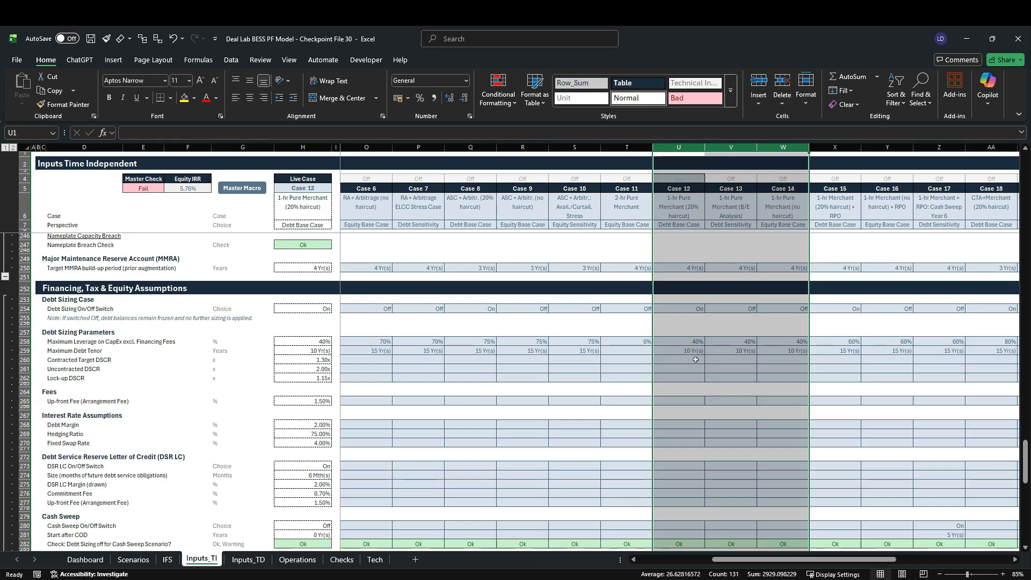
scroll(690, 356, "down", 14)
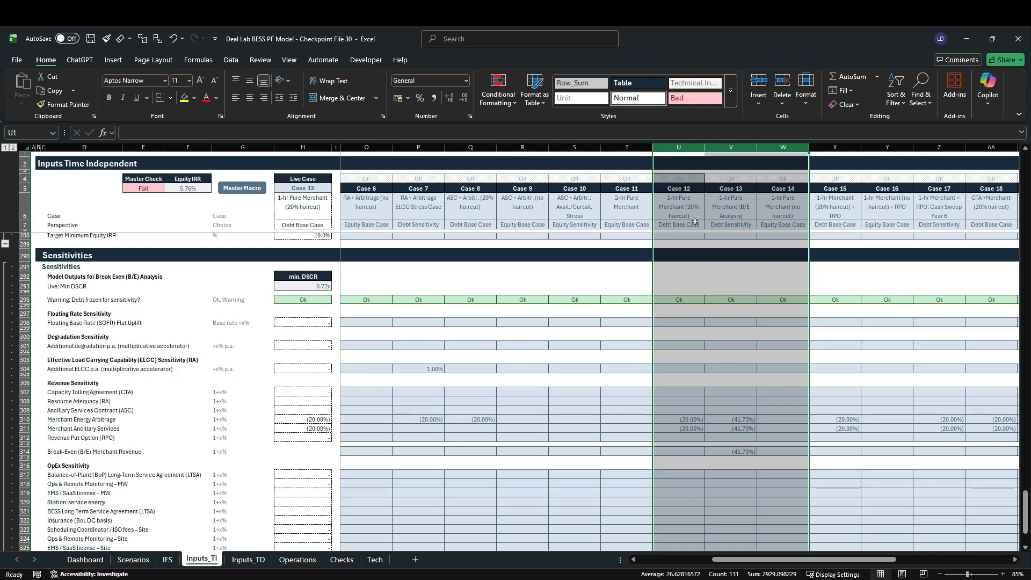
left_click(695, 153)
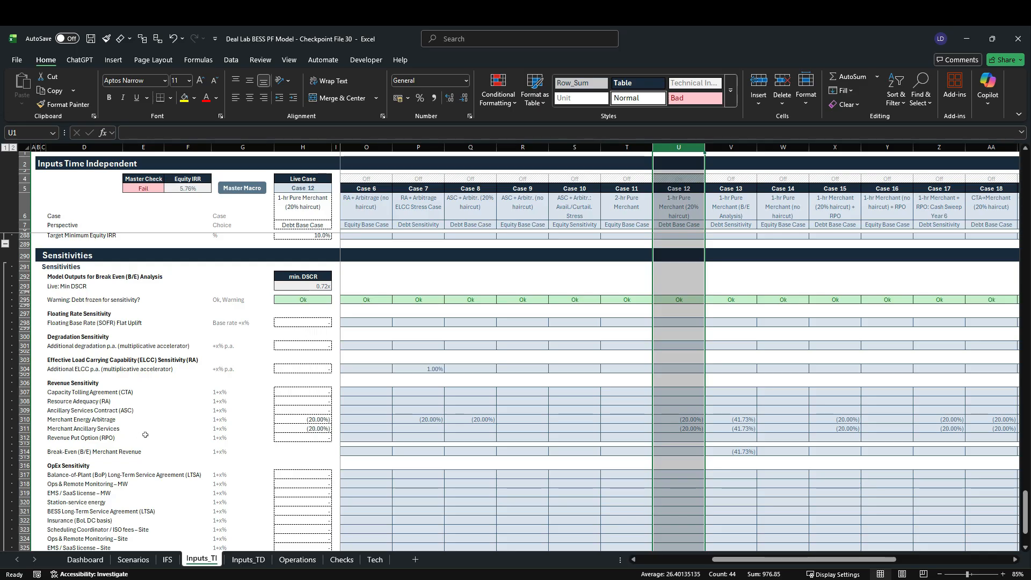
Run the Master Macro to fill Case 12's row, 1-hr Pure Merchant (20% haircut), in the frozen debt principal schedules.
left_click(248, 559)
scroll(279, 469, "down", 1)
scroll(278, 469, "down", 12)
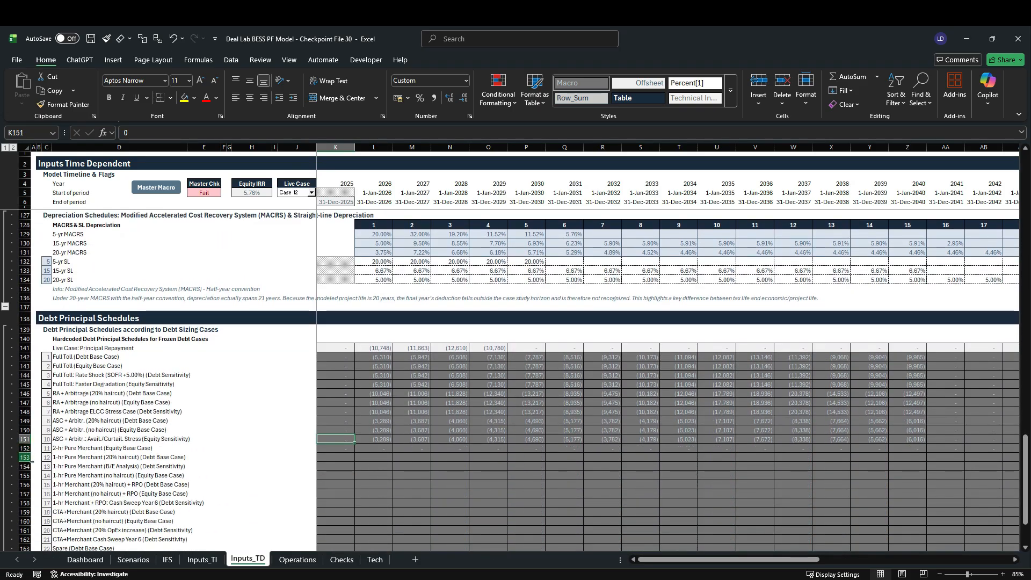
left_click(27, 457)
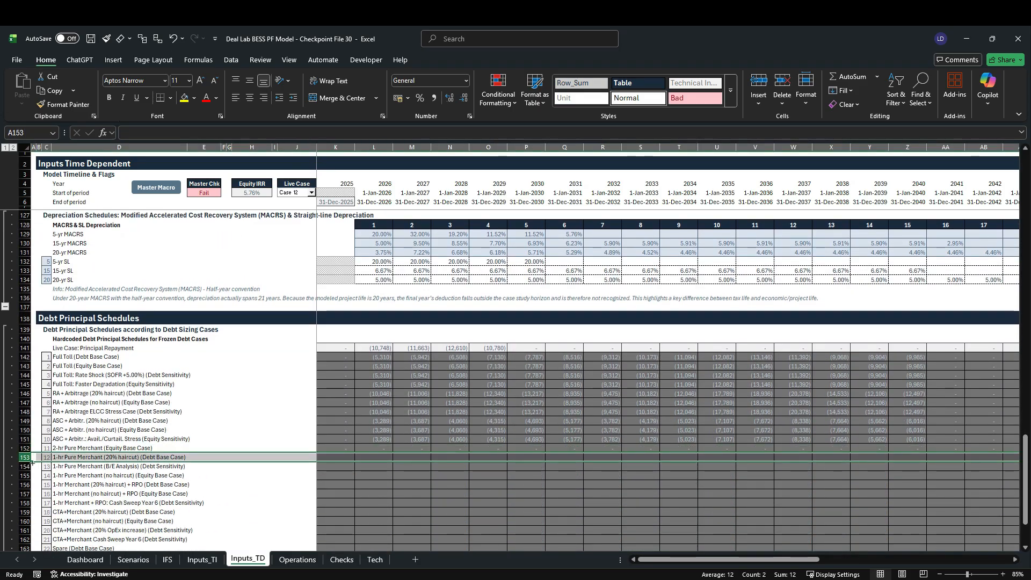
left_click(156, 189)
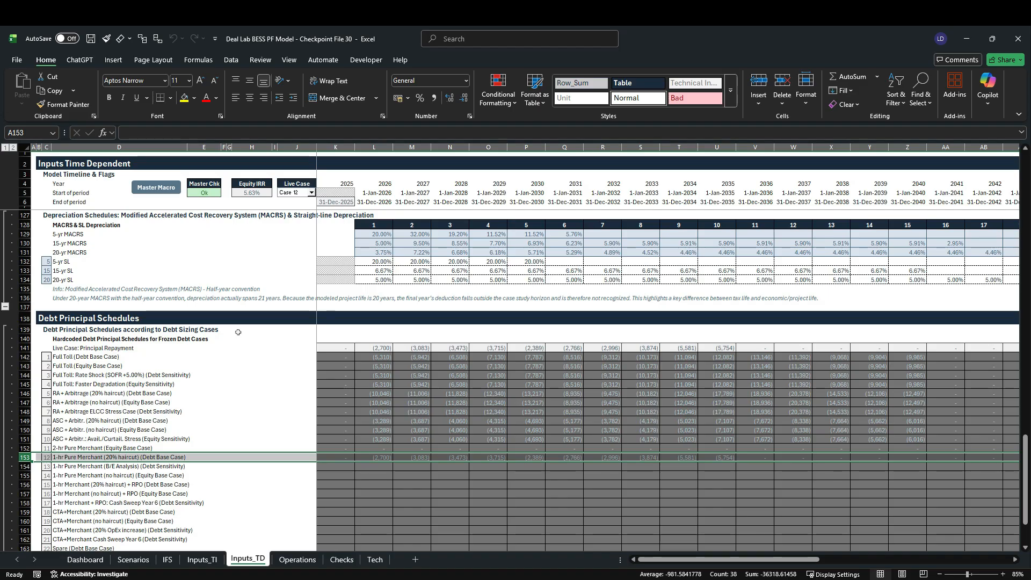
Review Case 12's dashboard results and rerun the Master Macro with its maximum leverage on CapEx left blank.
left_click(95, 560)
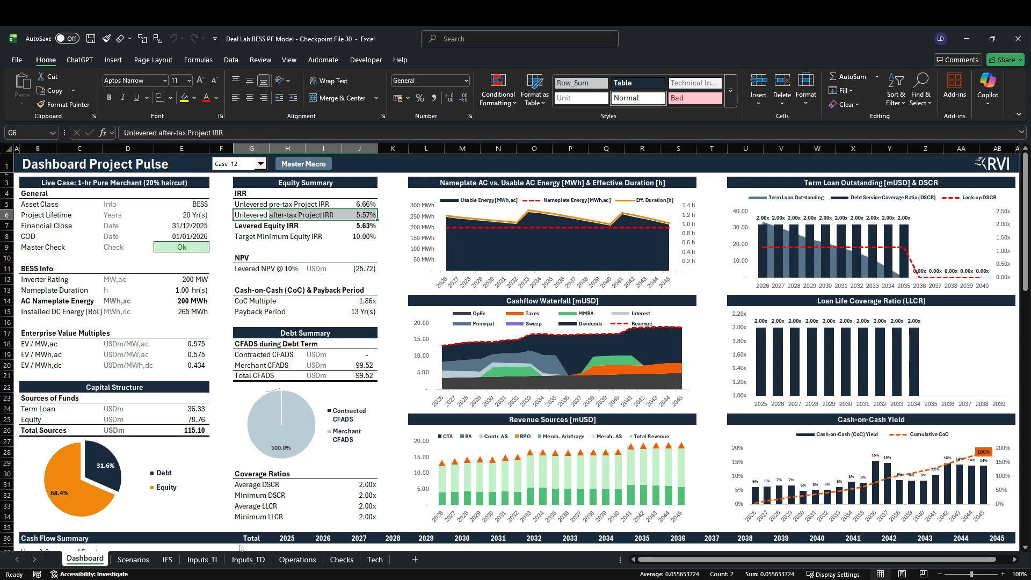
left_click(202, 559)
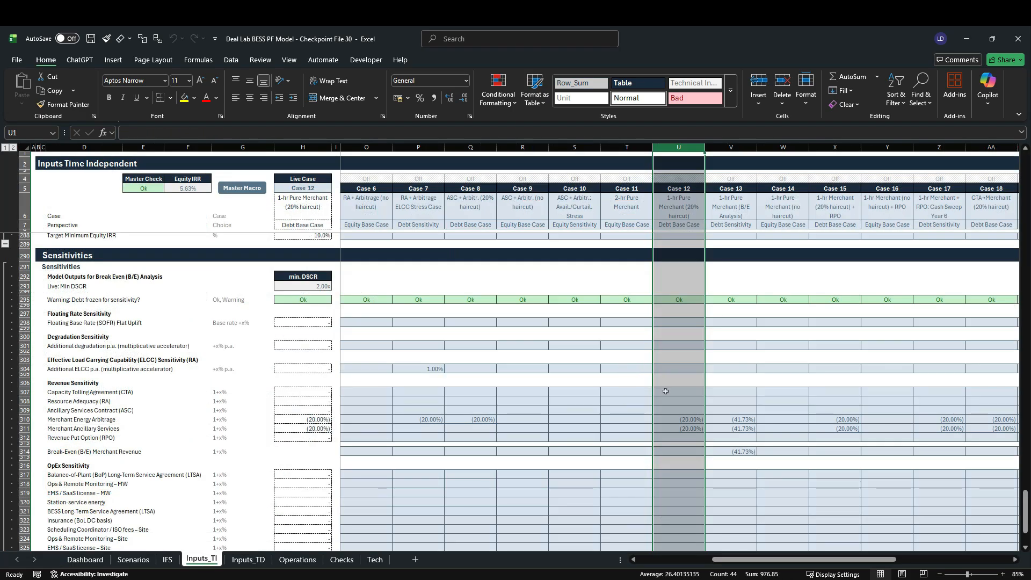
scroll(665, 391, "up", 15)
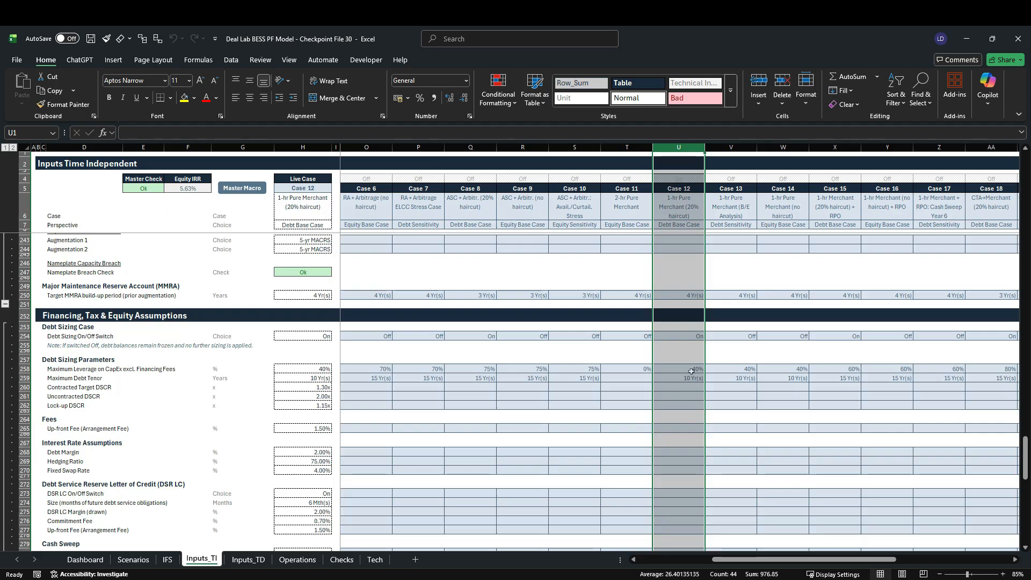
left_click(692, 371)
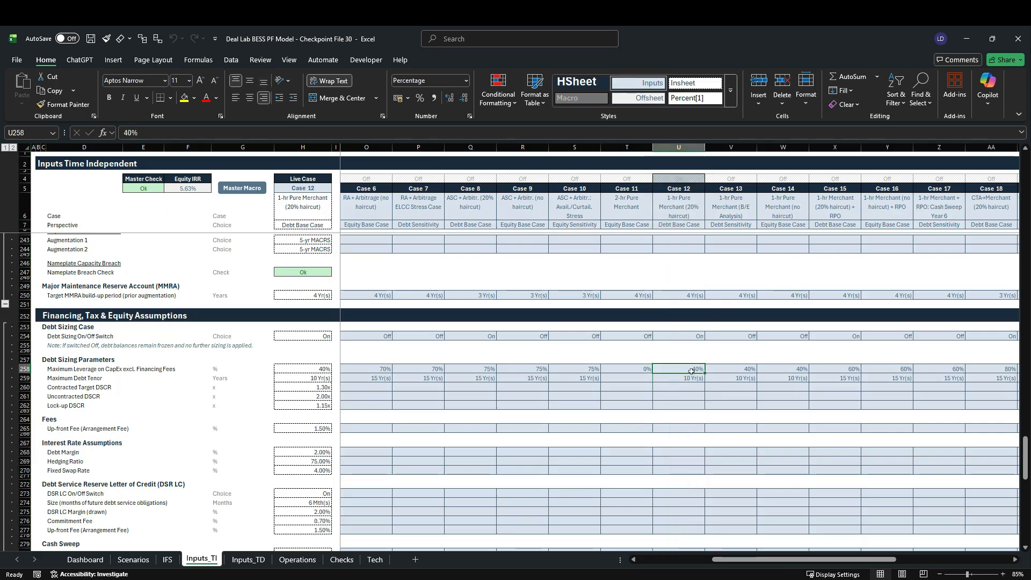
key("Delete")
left_click(251, 193)
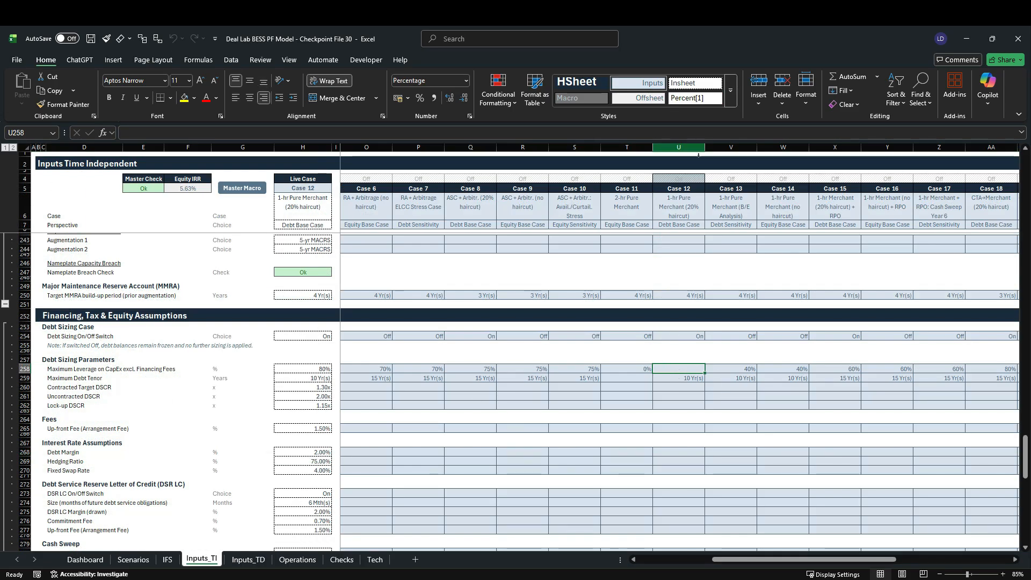
Set Case 12's maximum leverage on CapEx to 0%, run the Master Macro and review the dashboard.
left_click(678, 148)
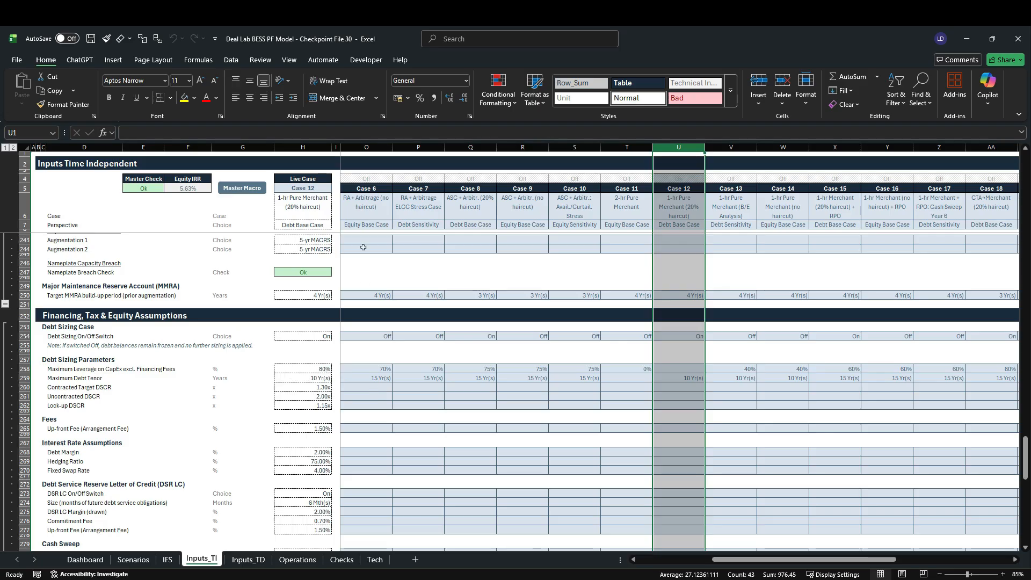
left_click(695, 368)
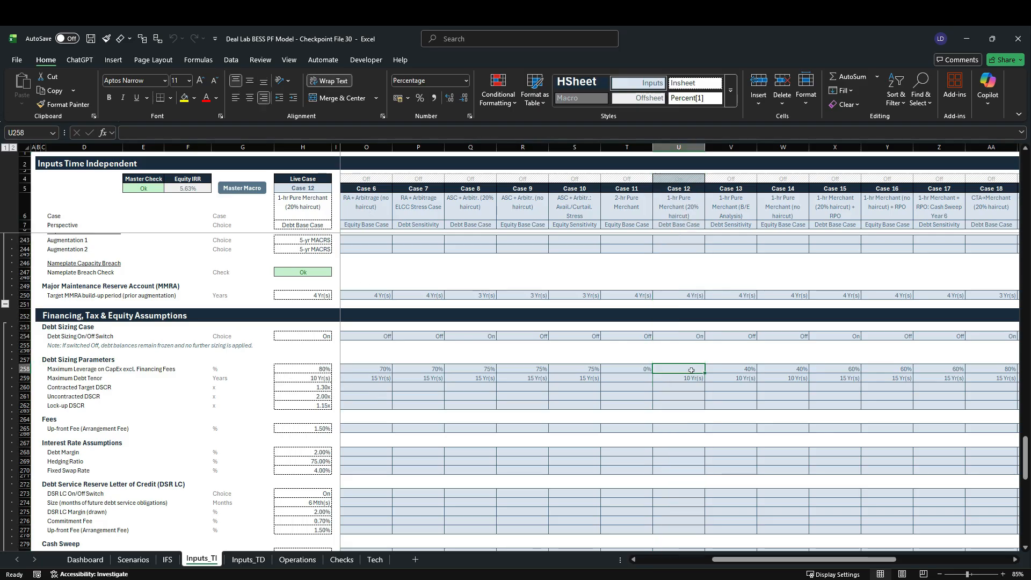
type("0")
key("ctrl+Return")
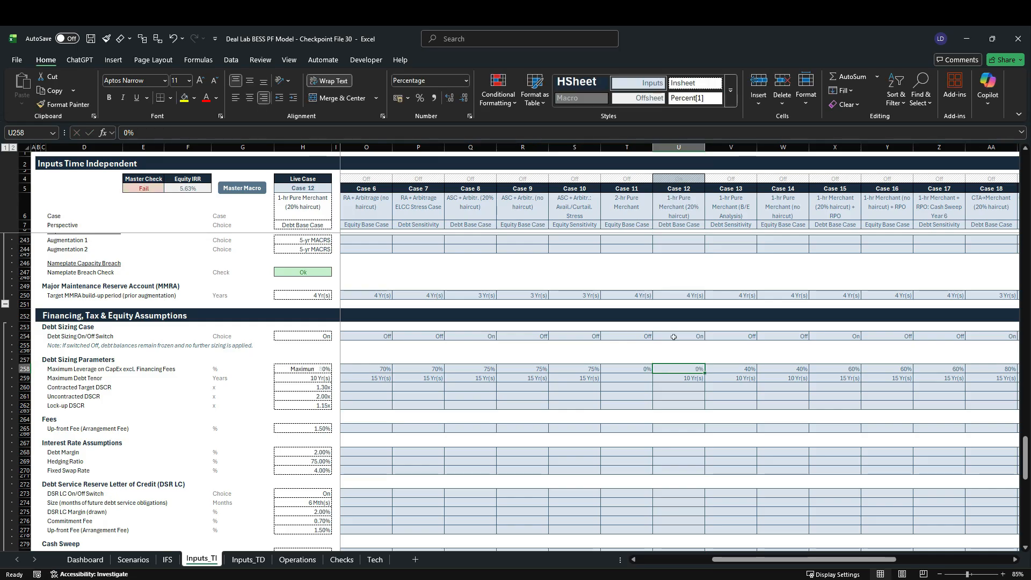
left_click(250, 191)
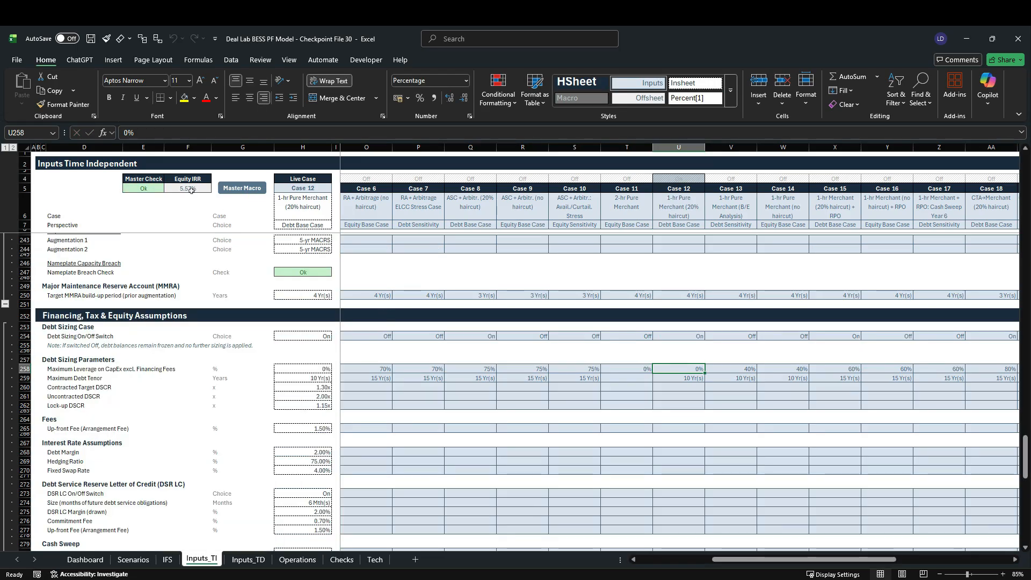
left_click(92, 559)
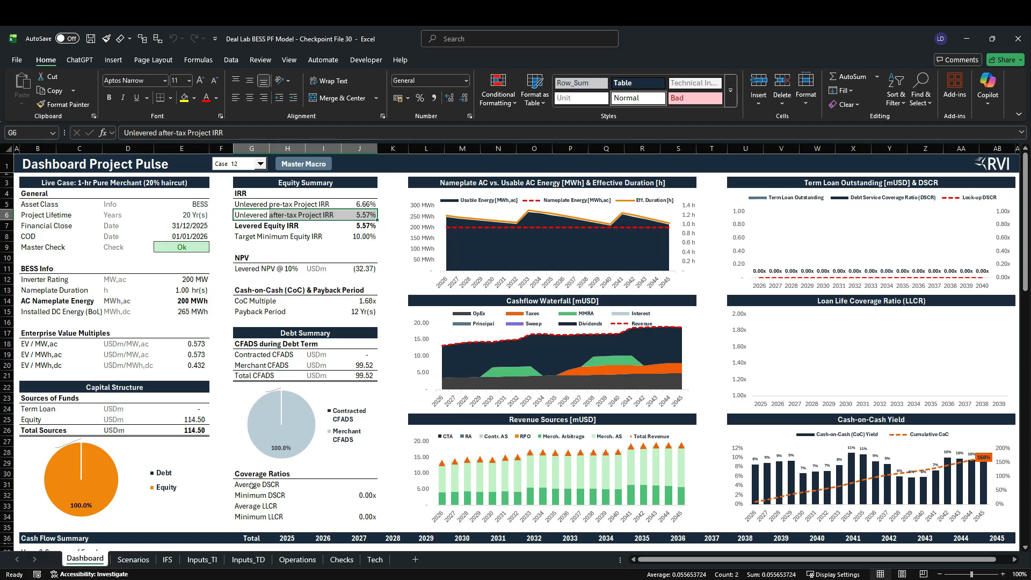
Restore Case 12's maximum leverage on CapEx to 40% and rerun the Master Macro.
left_click(203, 560)
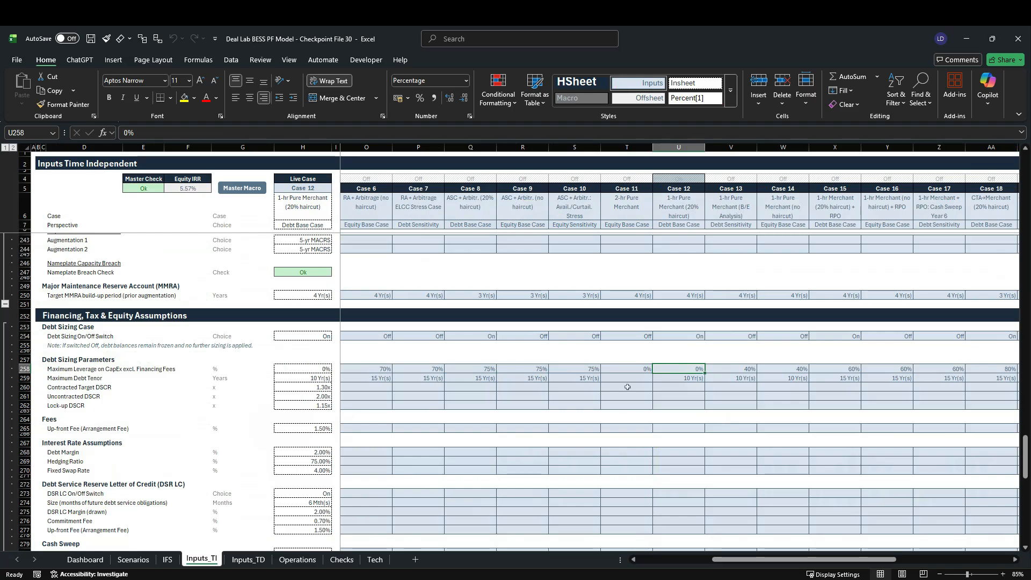
left_click(627, 371)
left_click(678, 369)
type("40")
key("ctrl+Return")
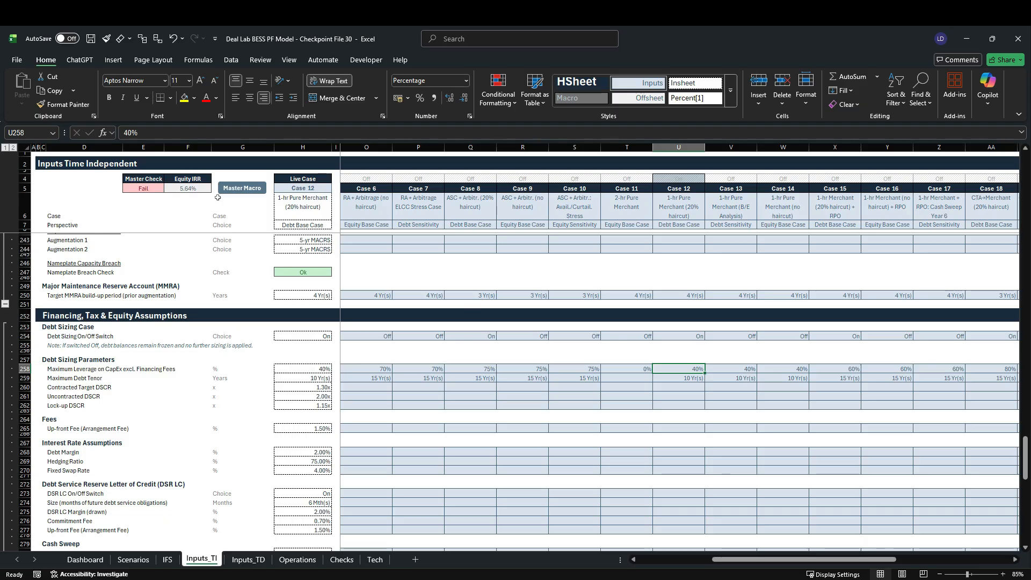
left_click(238, 189)
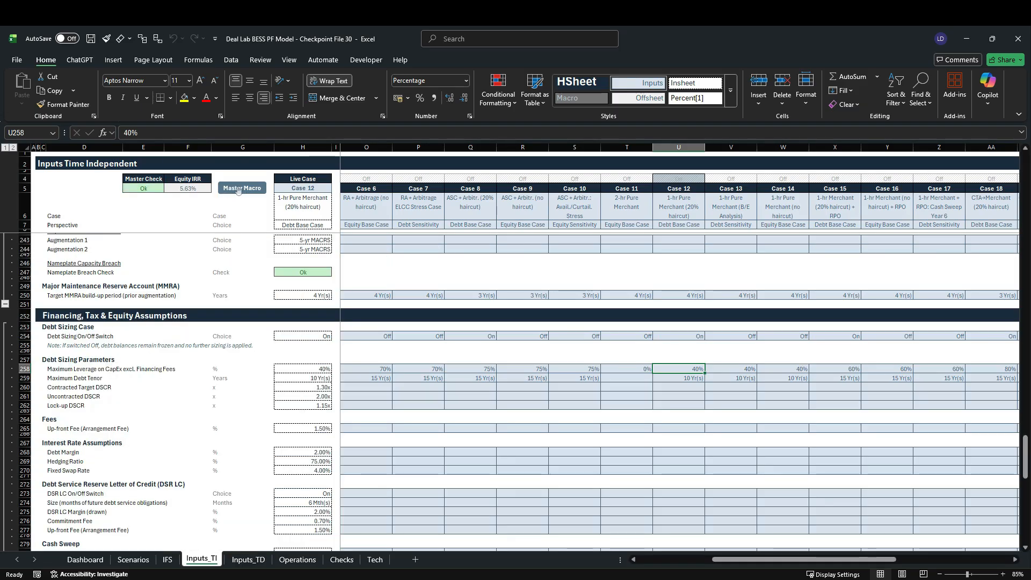
Check Case 12's frozen debt principal row and examine its term loan, DSCR and CFADS results on the dashboard.
left_click(248, 560)
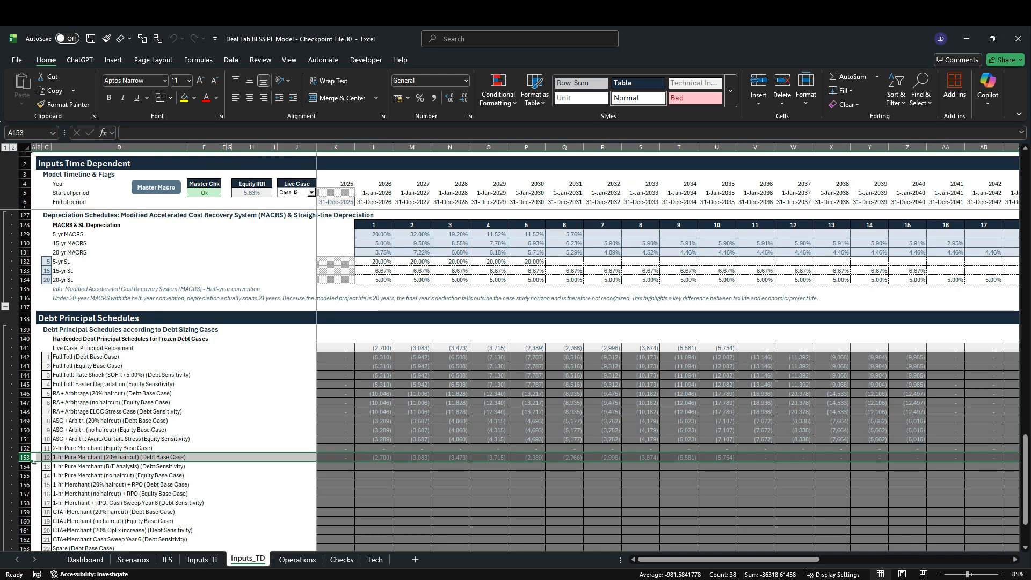
left_click(85, 559)
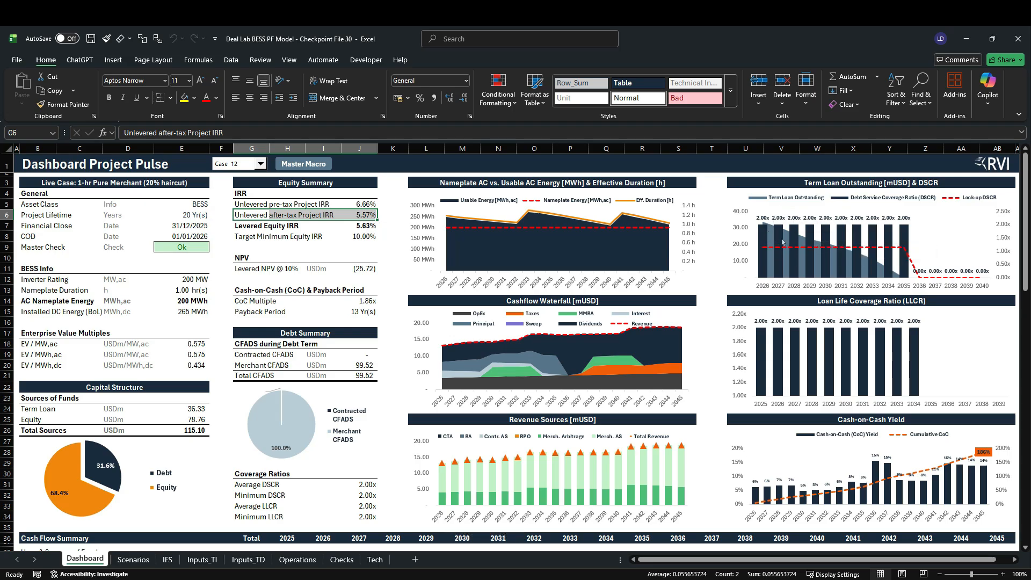
mouse_move(831, 249)
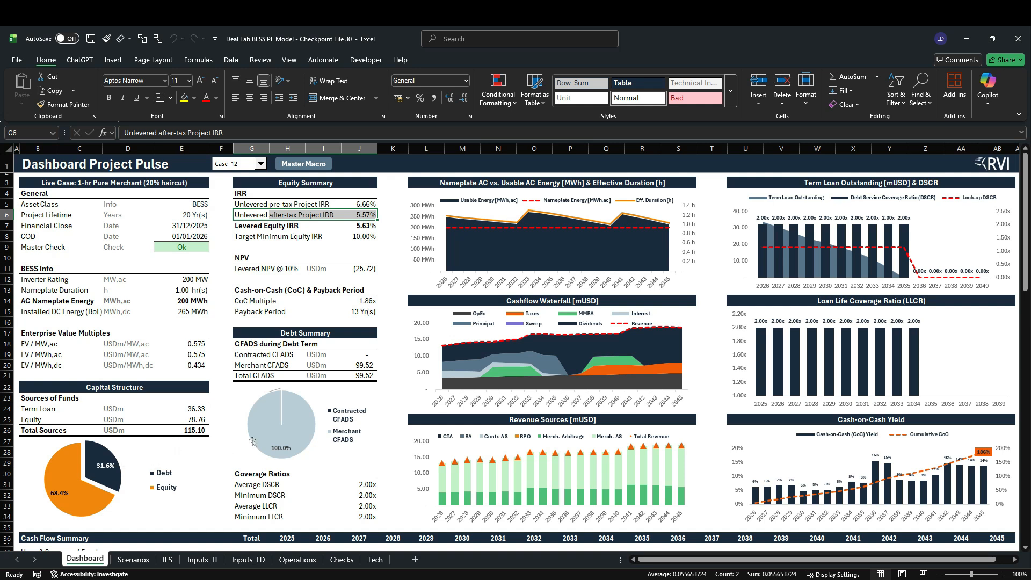
mouse_move(262, 437)
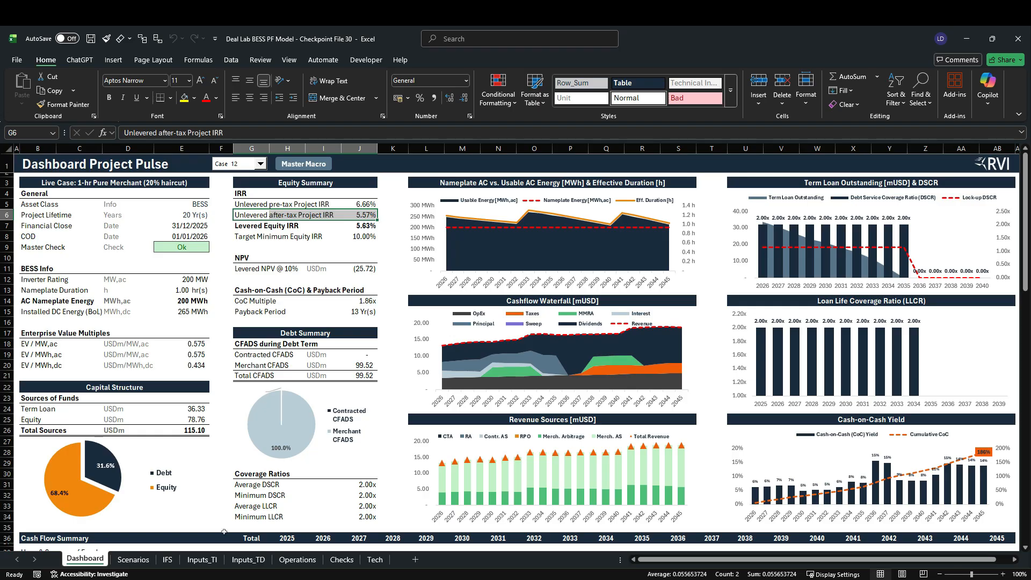
Switch the live case on the time-independent inputs sheet to Case 13 and on to Case 14, 1-hr Pure Merchant (no haircut).
left_click(204, 559)
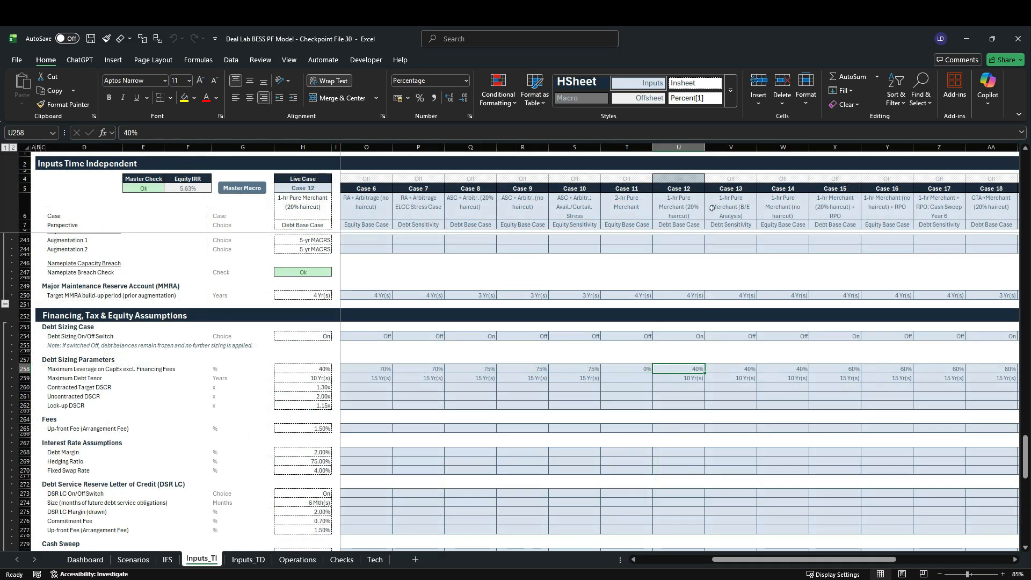
left_click(317, 193)
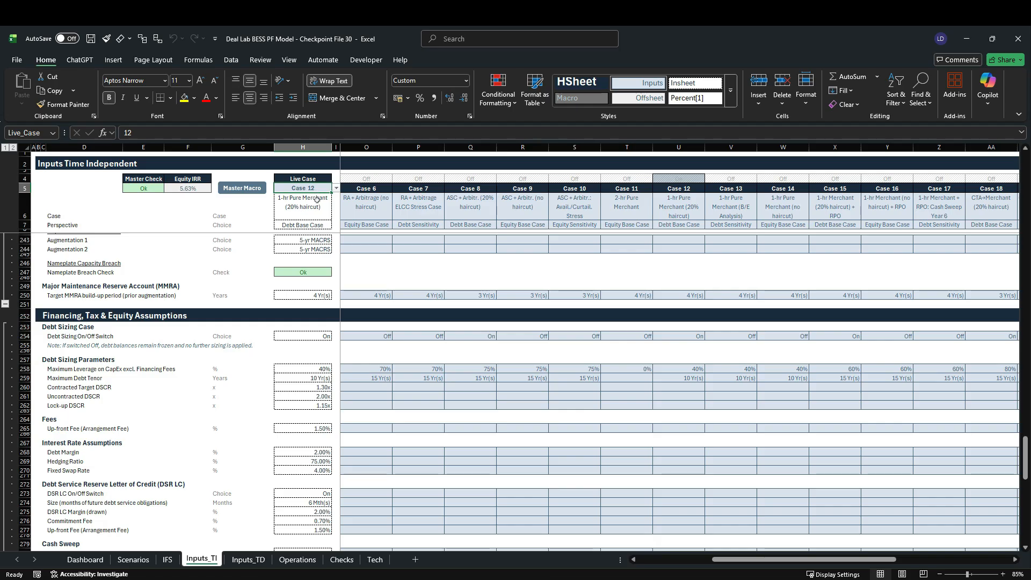
left_click(336, 187)
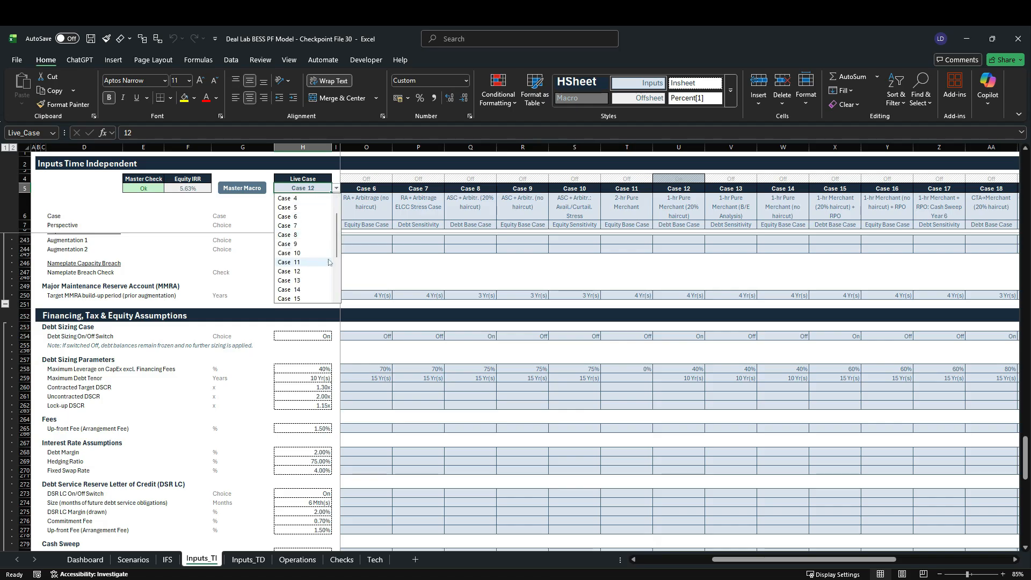
left_click(310, 281)
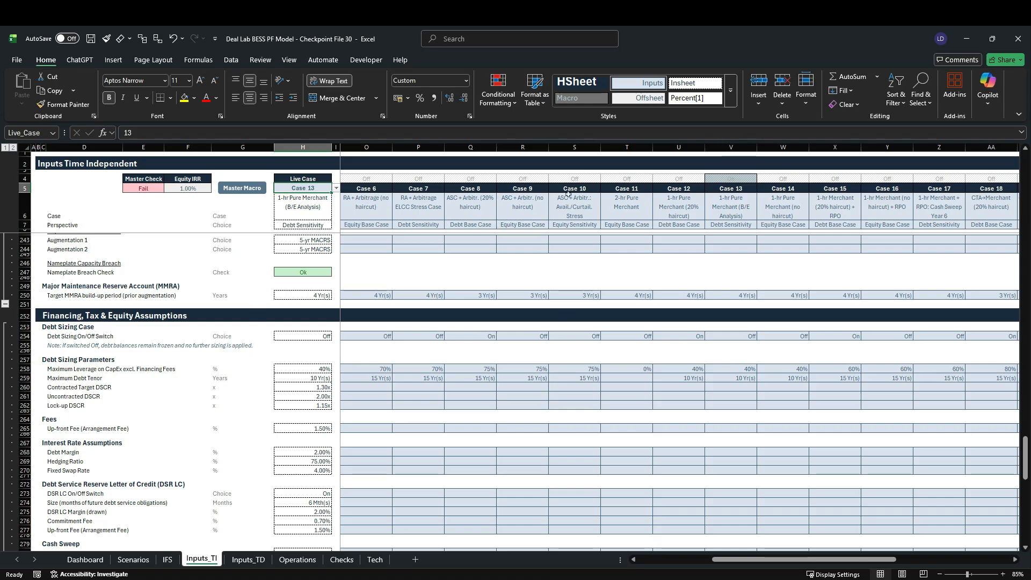
left_click(335, 188)
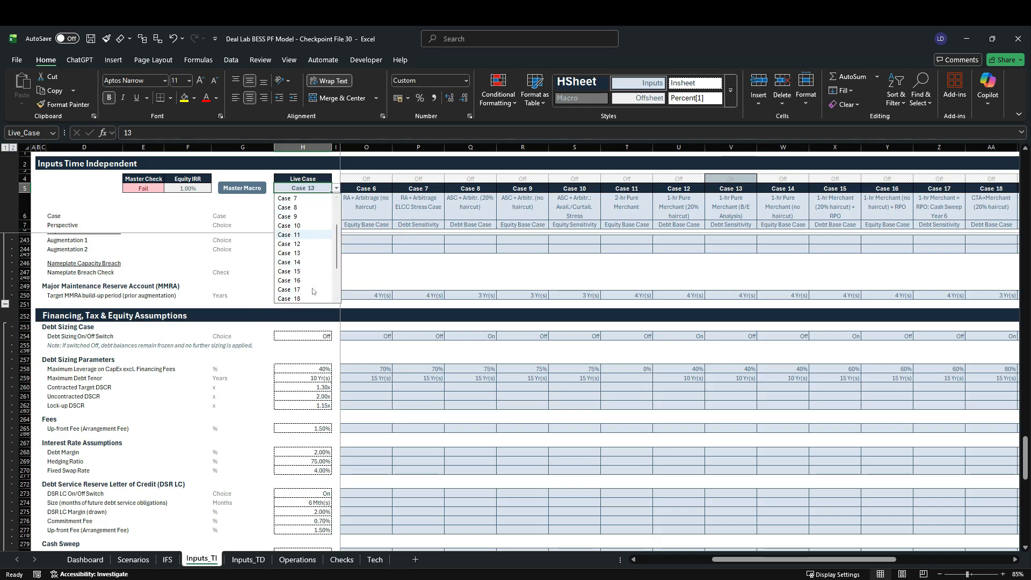
left_click(309, 262)
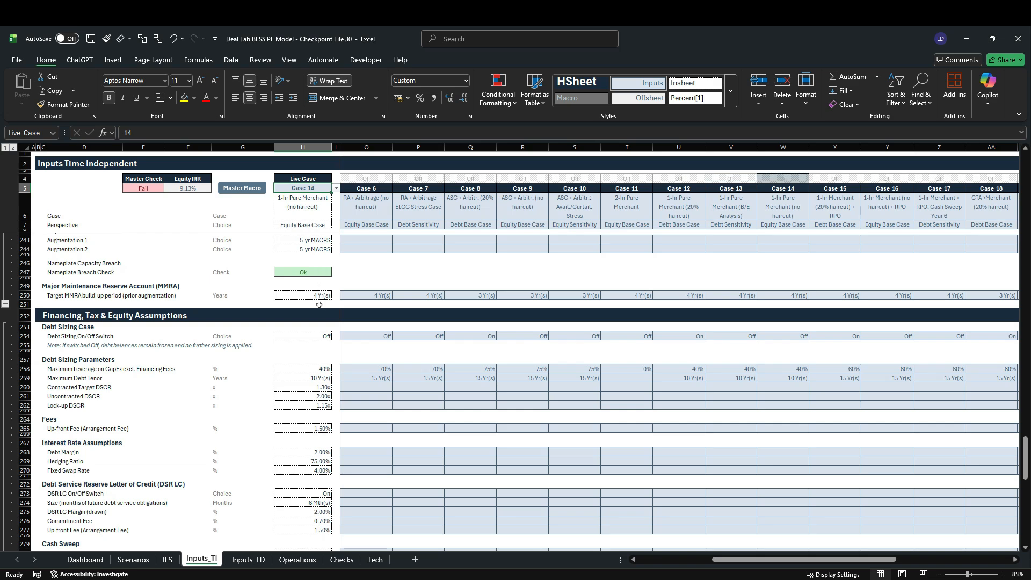
Copy Case 12's full frozen debt principal schedule into Case 14's row, 1-hr Pure Merchant (no haircut).
left_click(258, 559)
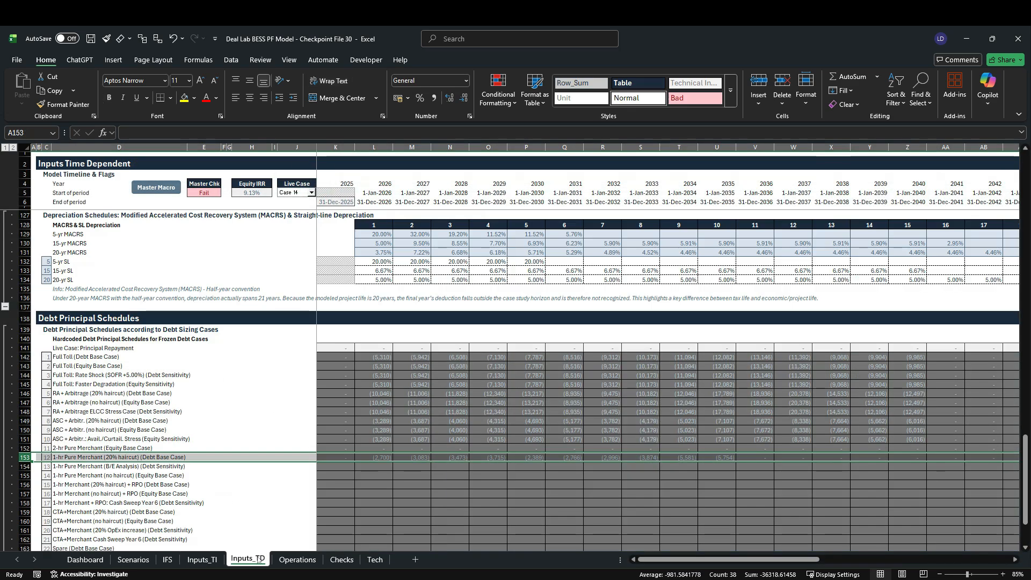
left_click(342, 458)
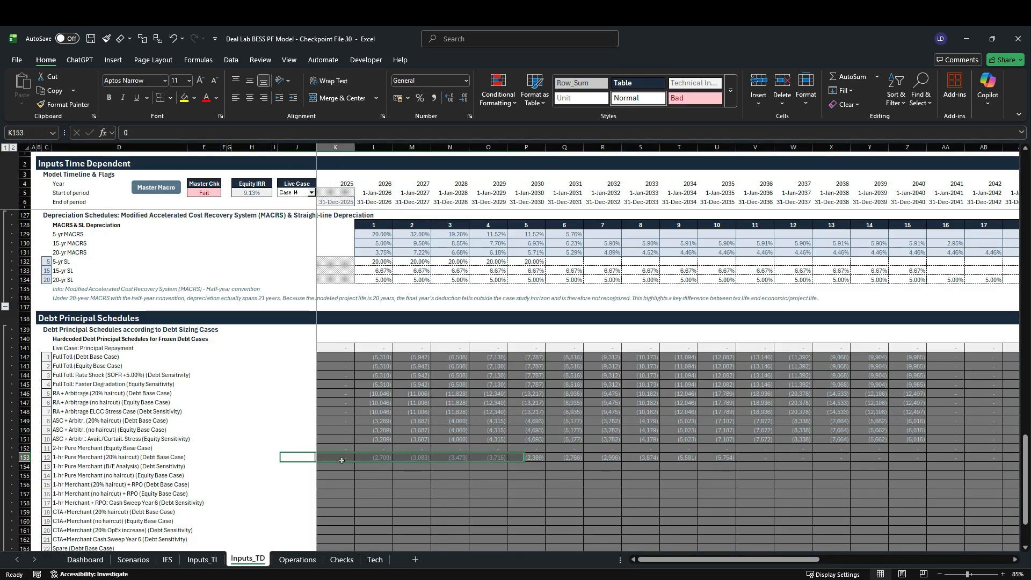
key("ctrl+shift+Right")
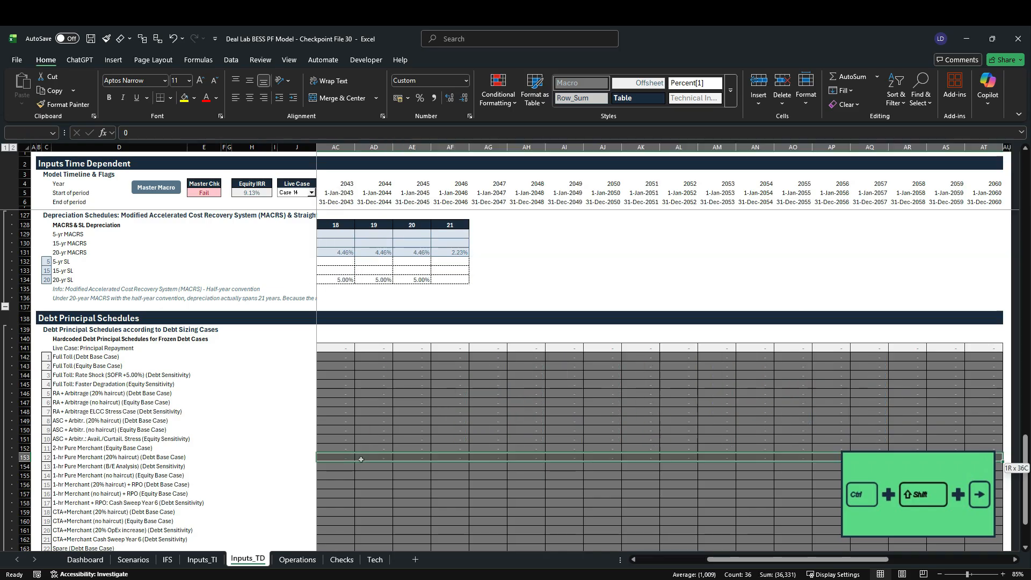
key("ctrl+c")
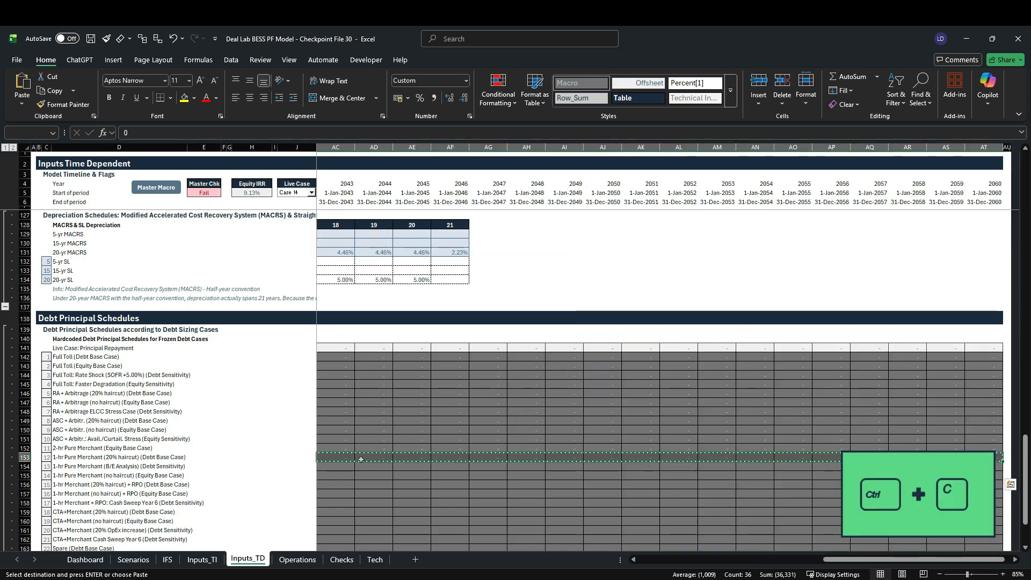
key("Down")
key("Down")
key("ctrl+v")
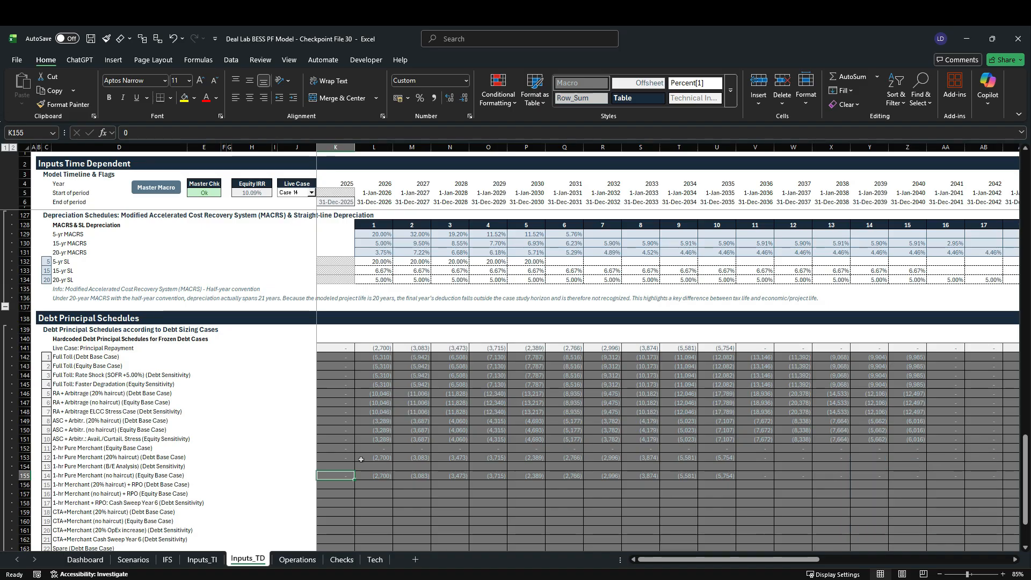
Review Case 14's dashboard results and run the Master Macro for it.
left_click(85, 559)
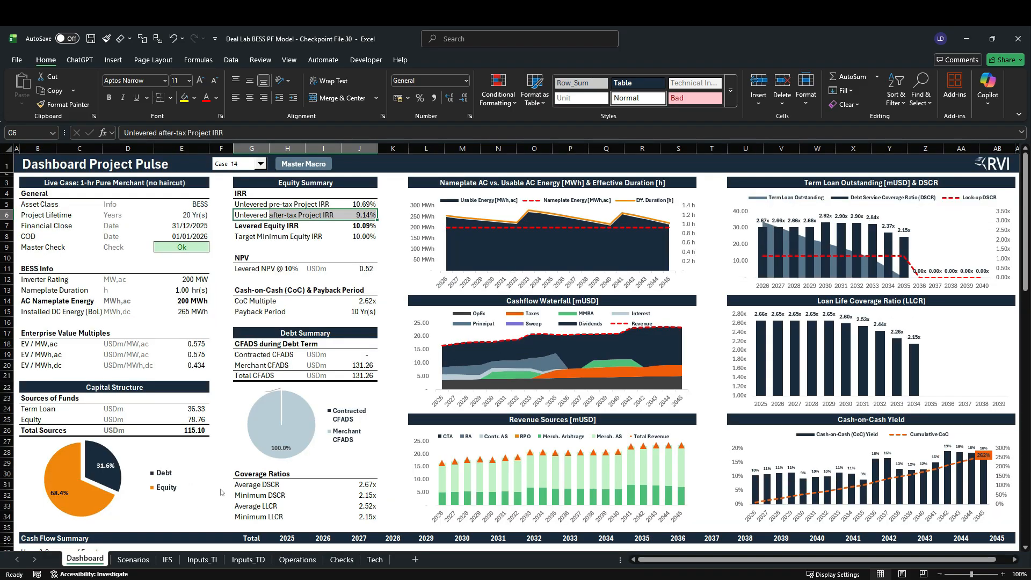
left_click(303, 163)
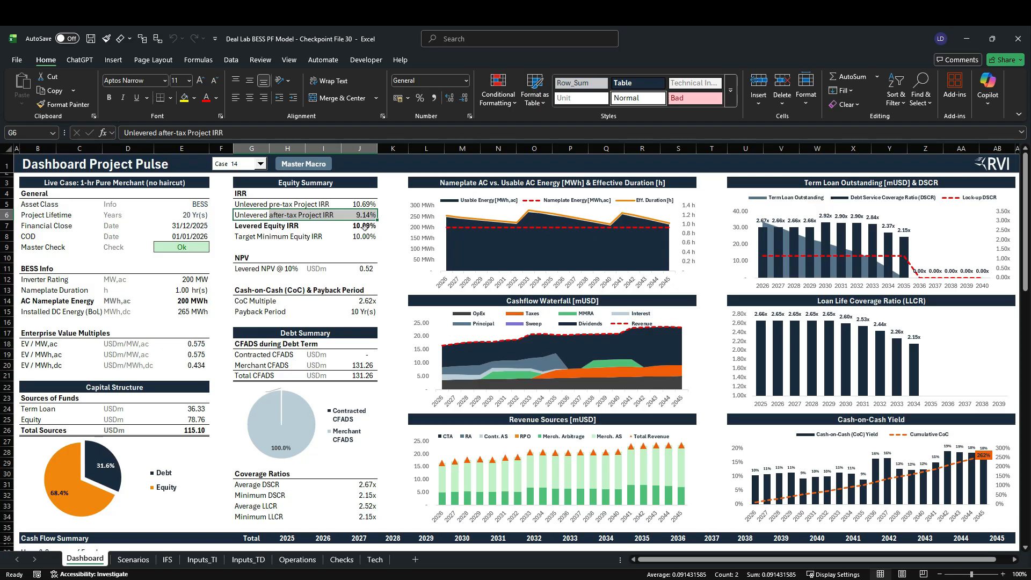
Compare the dashboard under live Cases 12 and 14, finishing on Case 14, and check its row in the scenarios output.
left_click(260, 164)
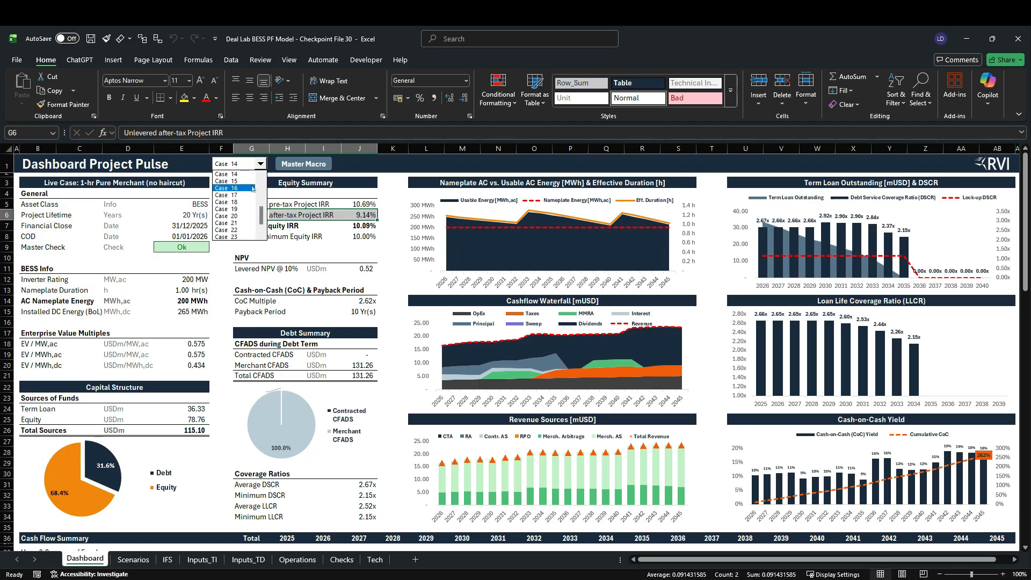
scroll(264, 216, "up", 1)
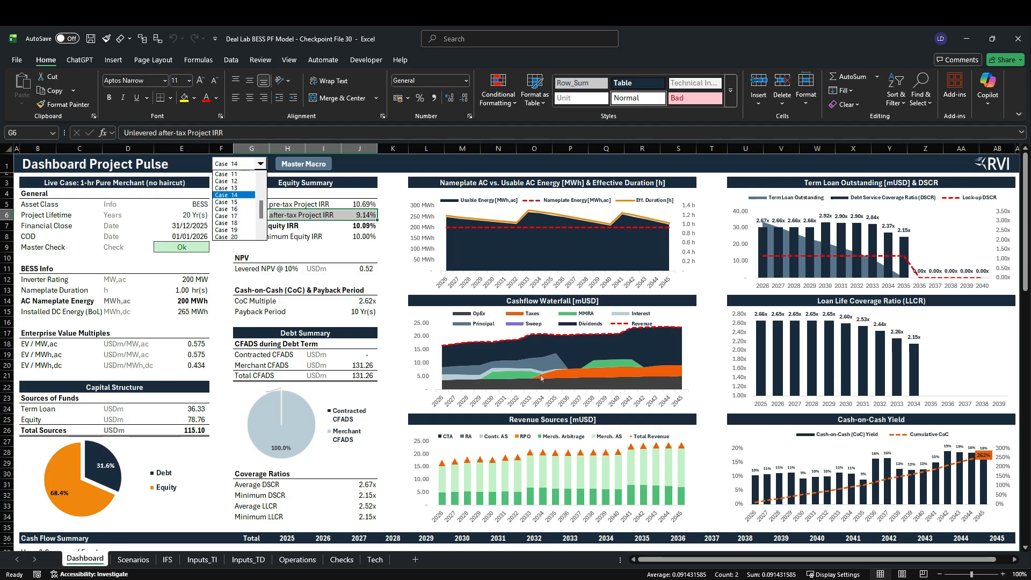
left_click(236, 182)
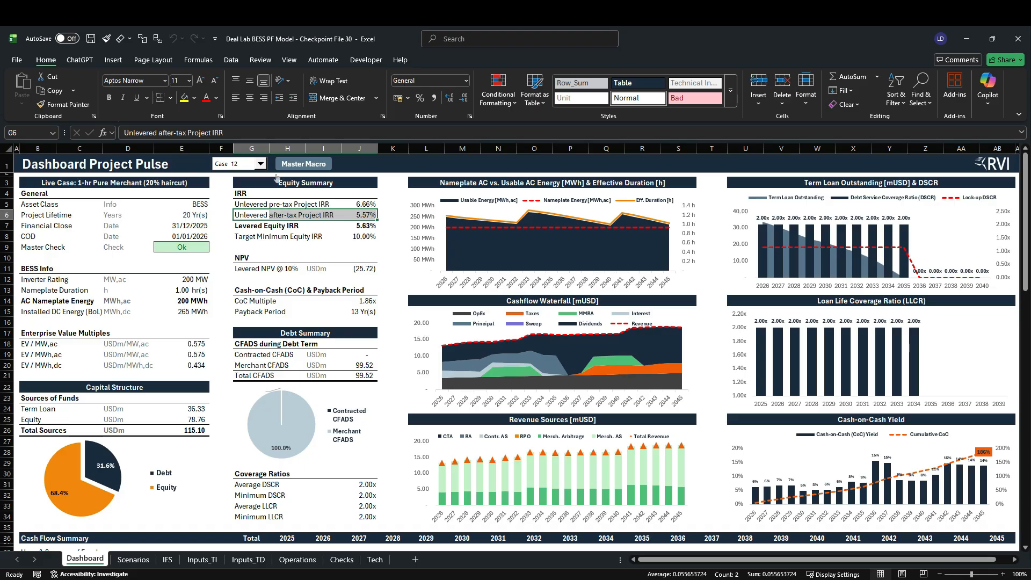
left_click(260, 165)
left_click(253, 188)
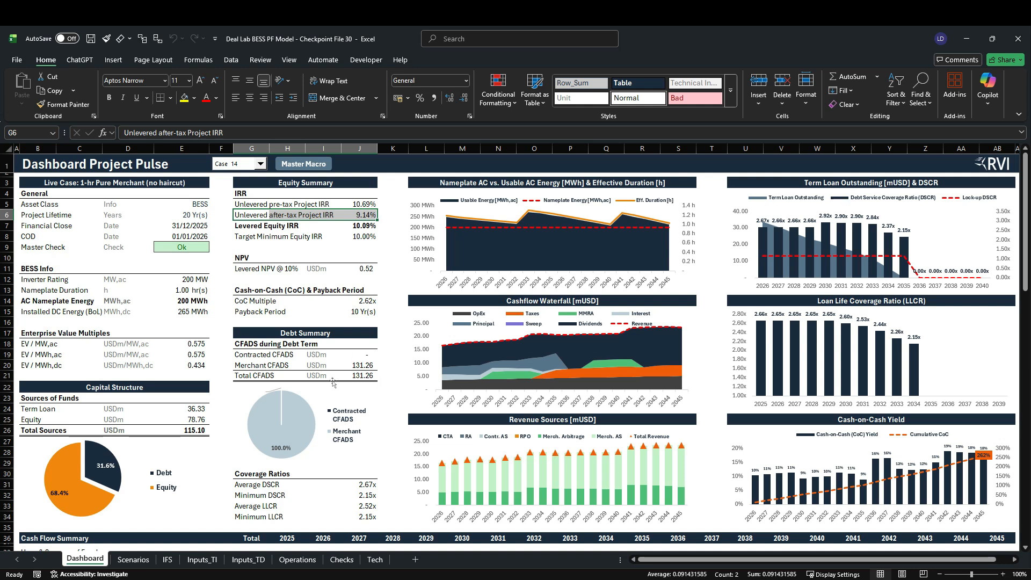
left_click(134, 559)
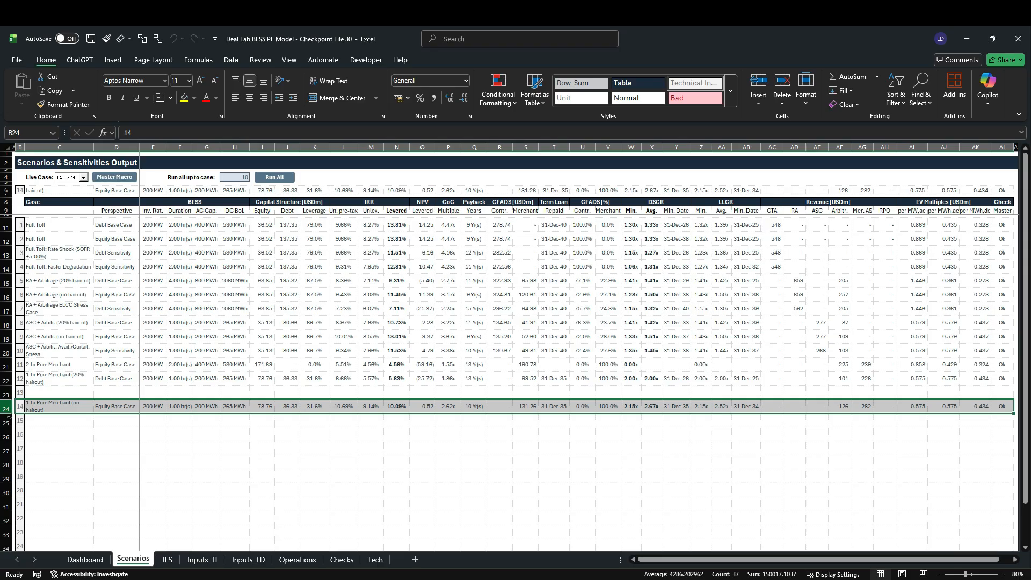
Set the live case on the time-independent inputs sheet to Case 13, 1-hr Pure Merchant (B/E Analysis).
left_click(202, 560)
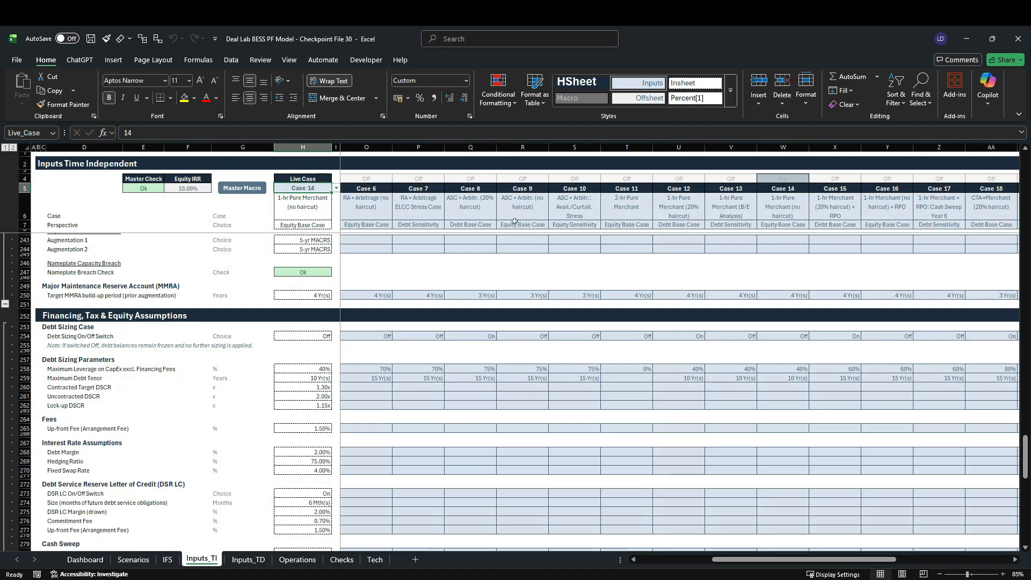
left_click(336, 188)
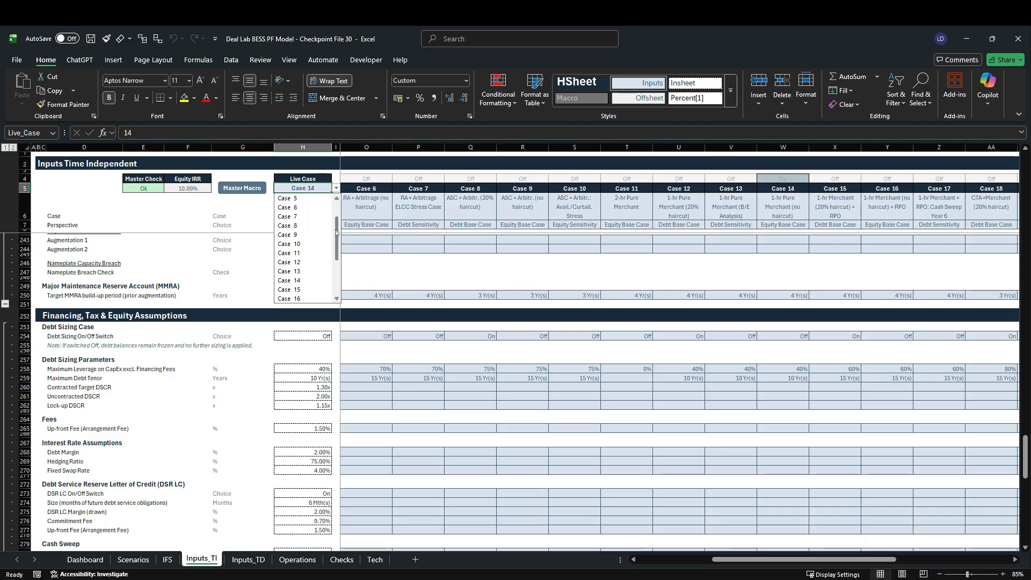
scroll(303, 241, "down", 2)
left_click(295, 270)
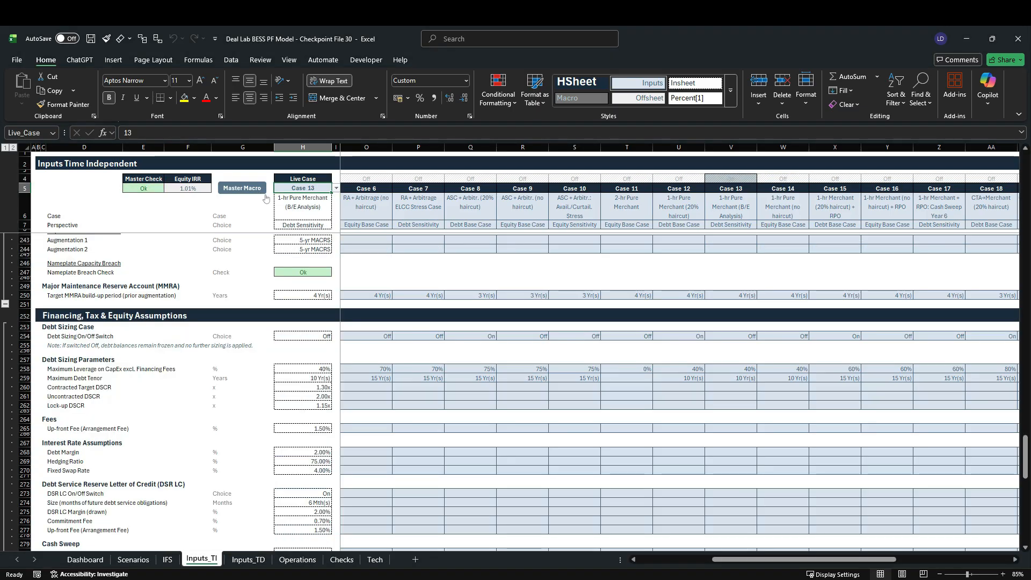
Clear Case 13's merchant energy arbitrage, merchant ancillary services and break-even merchant revenue inputs in the revenue sensitivities.
left_click(753, 148)
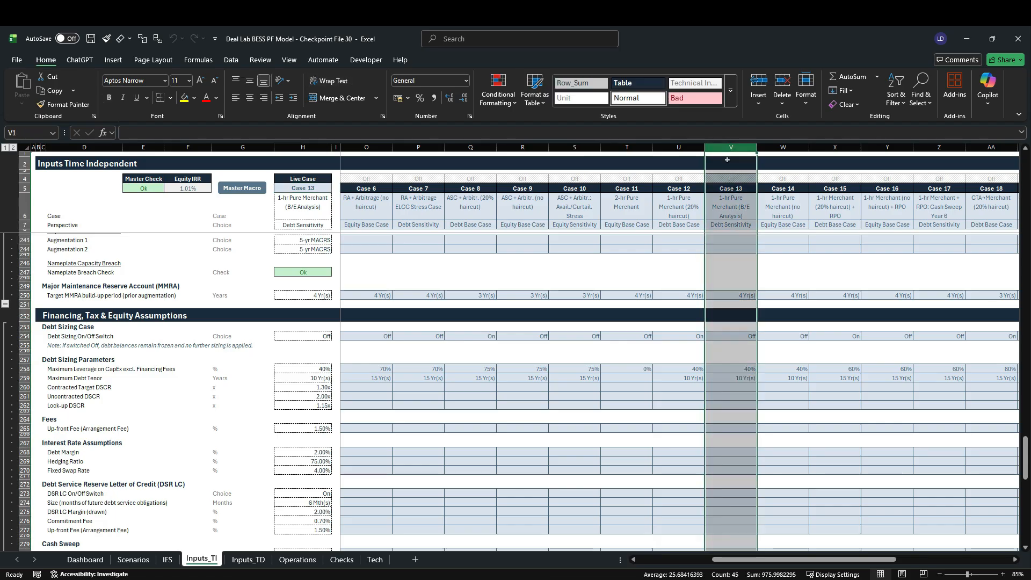
scroll(720, 358, "down", 10)
scroll(720, 357, "up", 11)
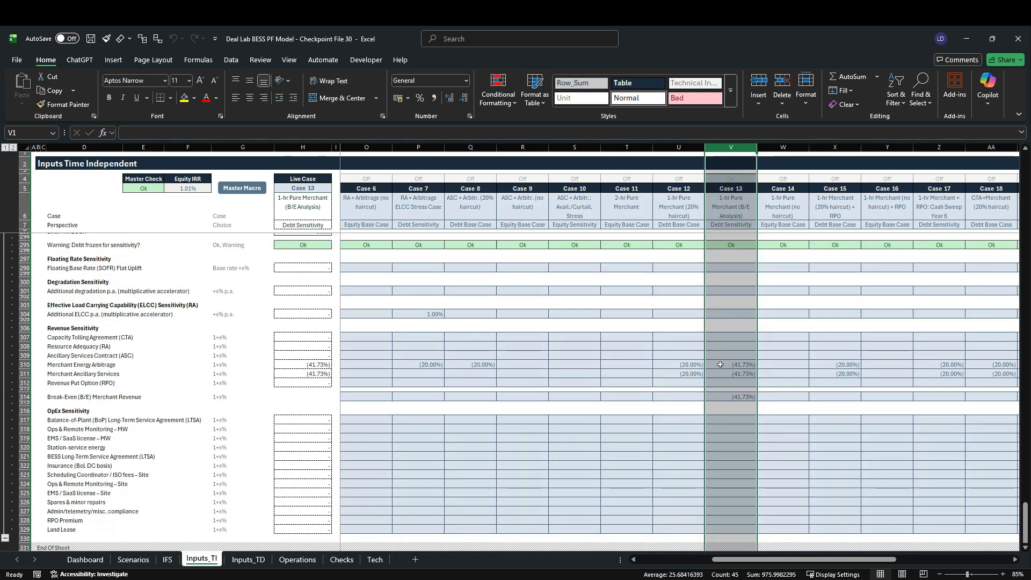
left_click_drag(738, 413, 736, 451)
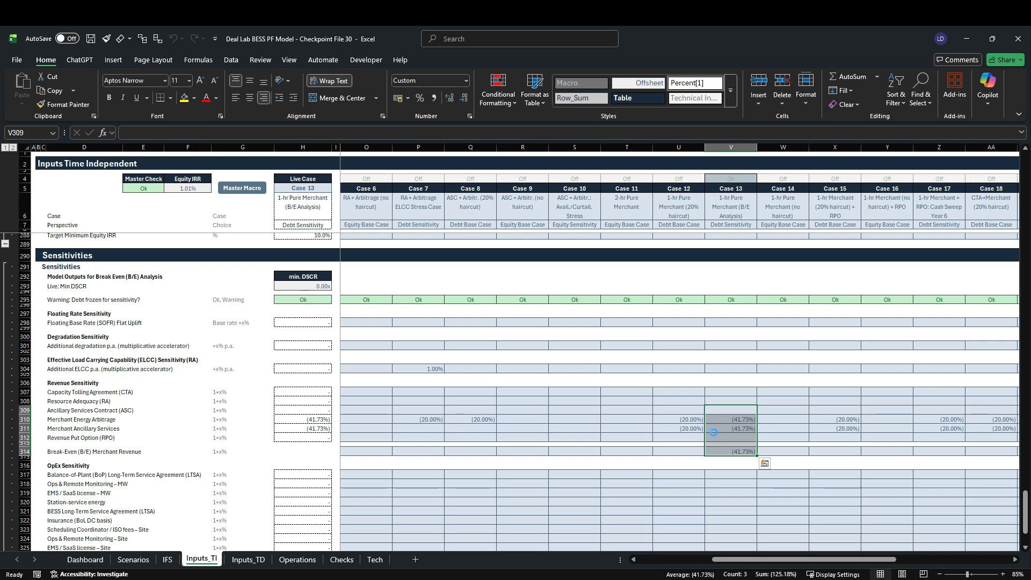
key("Delete")
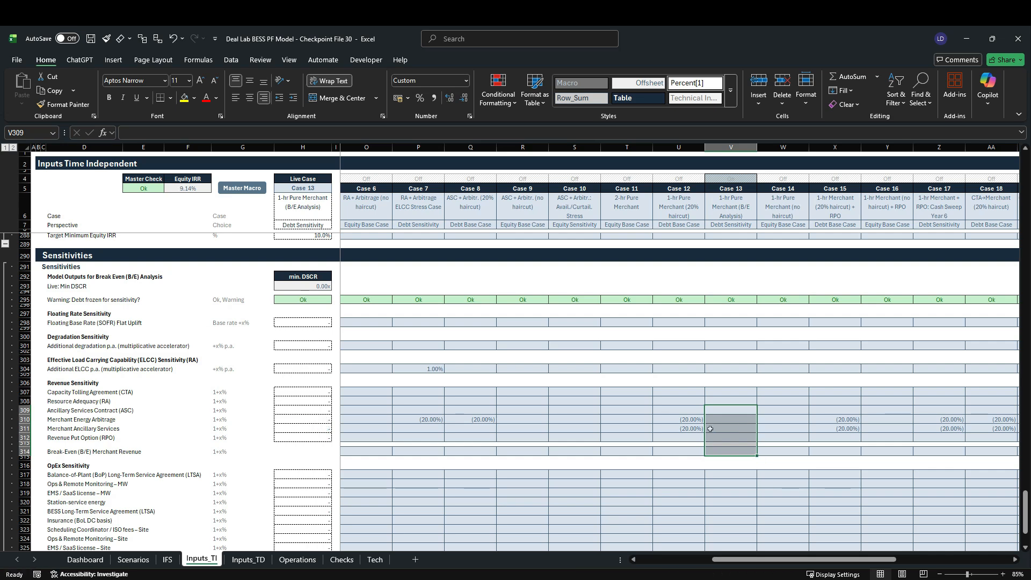
Compare the frozen debt principal rows of the 1-hr pure merchant cases on the time-dependent inputs sheet.
left_click(250, 559)
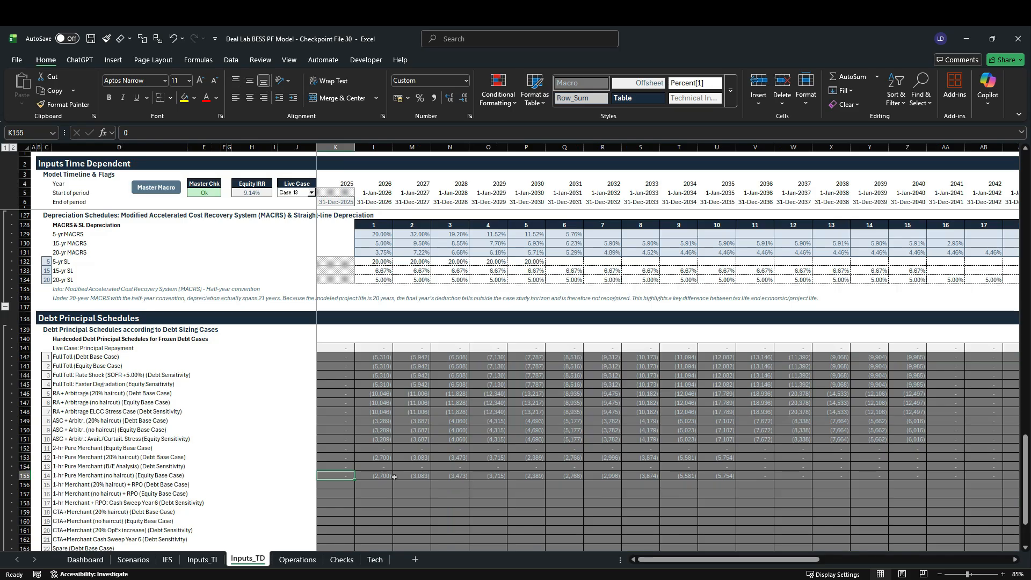
key("Up")
key("Up")
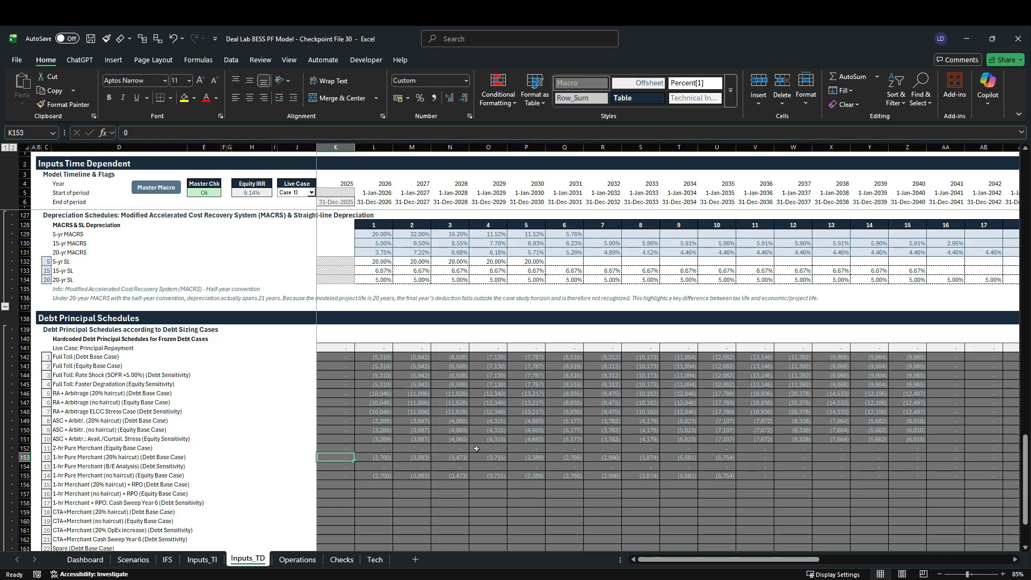
Set Case 13's Merchant Energy Arbitrage and Merchant Ancillary Services sensitivities to -20% on the time-independent inputs sheet.
left_click(202, 560)
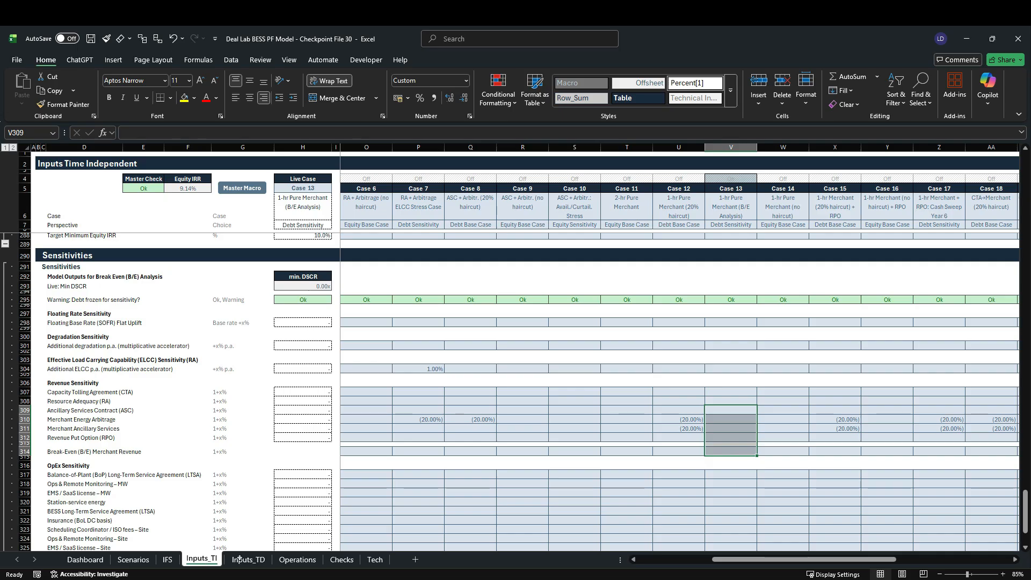
left_click(729, 424)
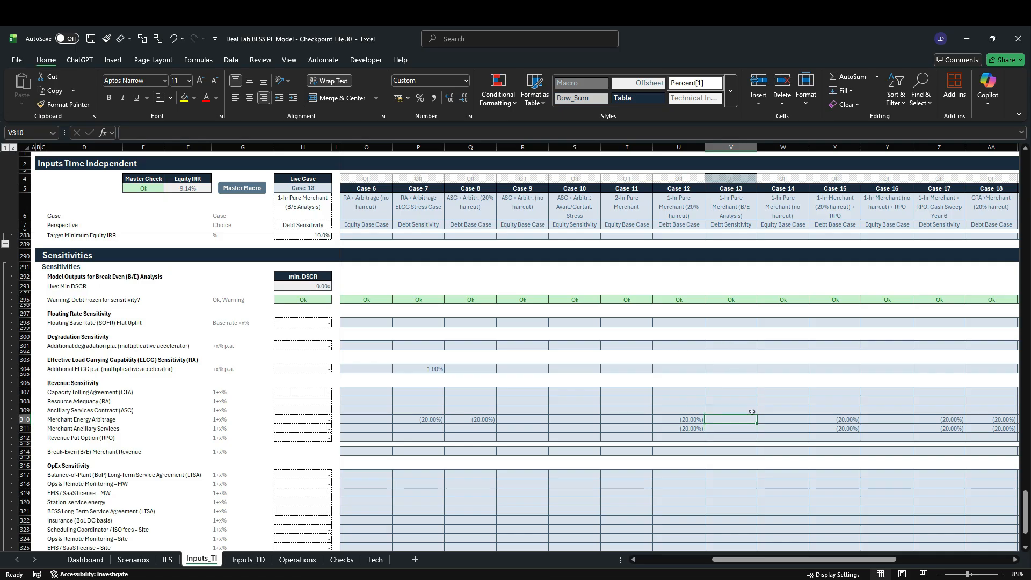
type("-20%")
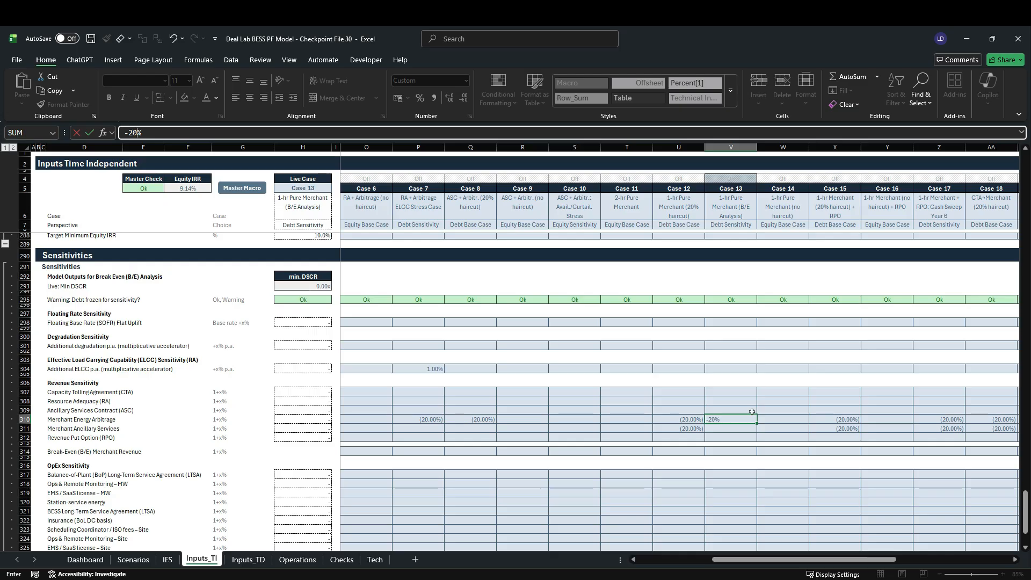
key("Return")
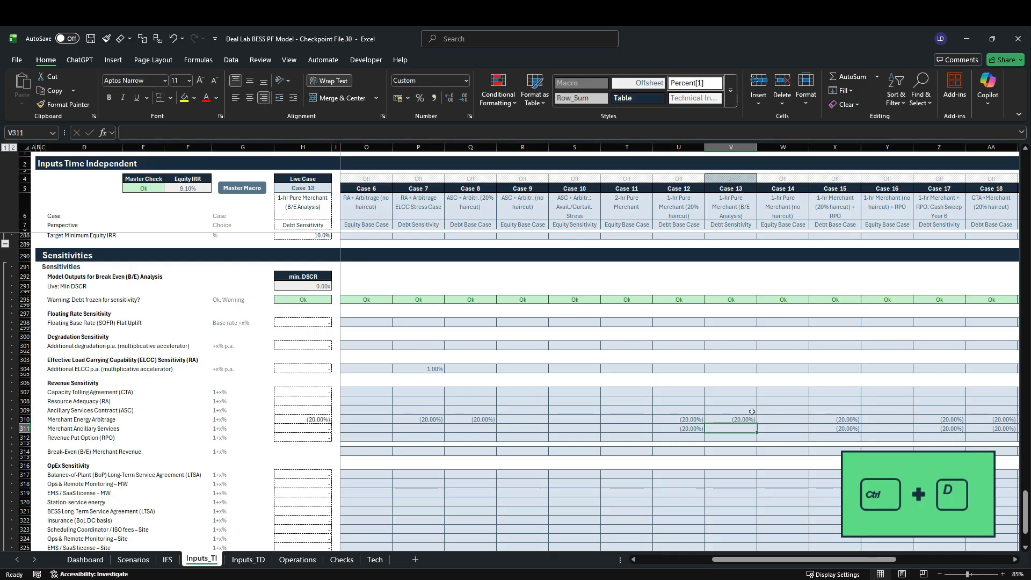
key("ctrl+d")
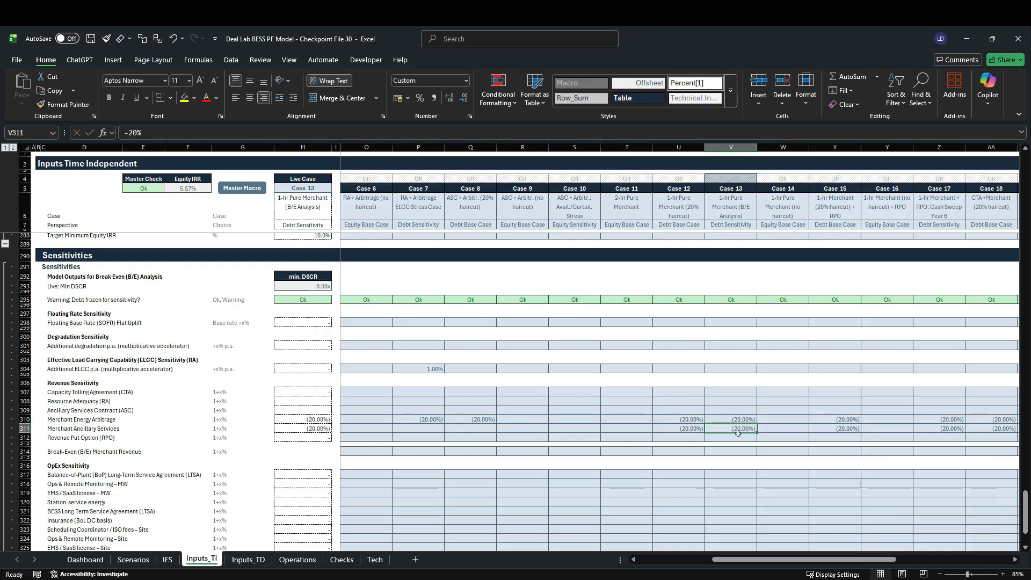
Switch debt sizing on for Case 13 and run the Master Macro.
scroll(740, 432, "up", 15)
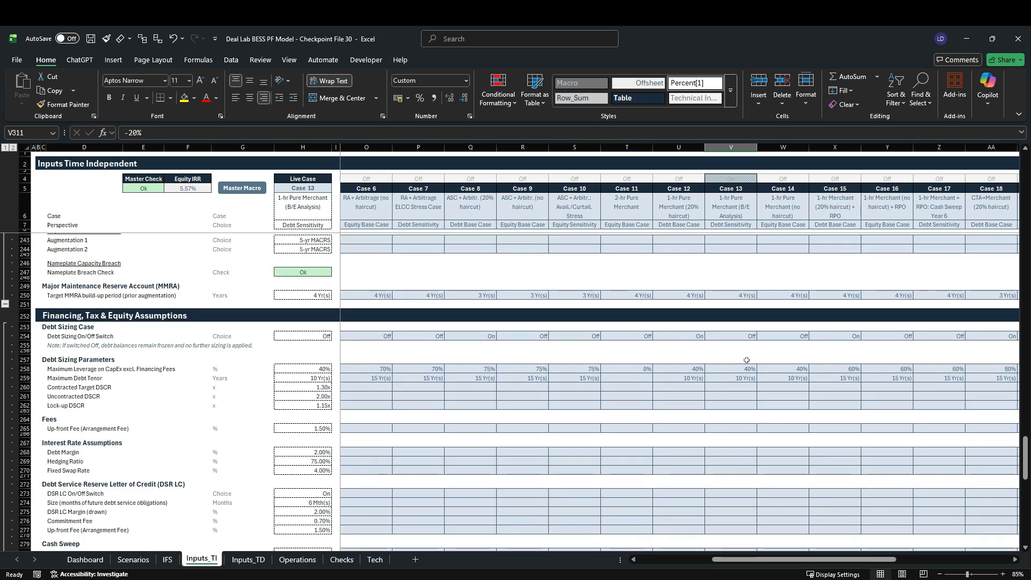
left_click(747, 336)
left_click(761, 336)
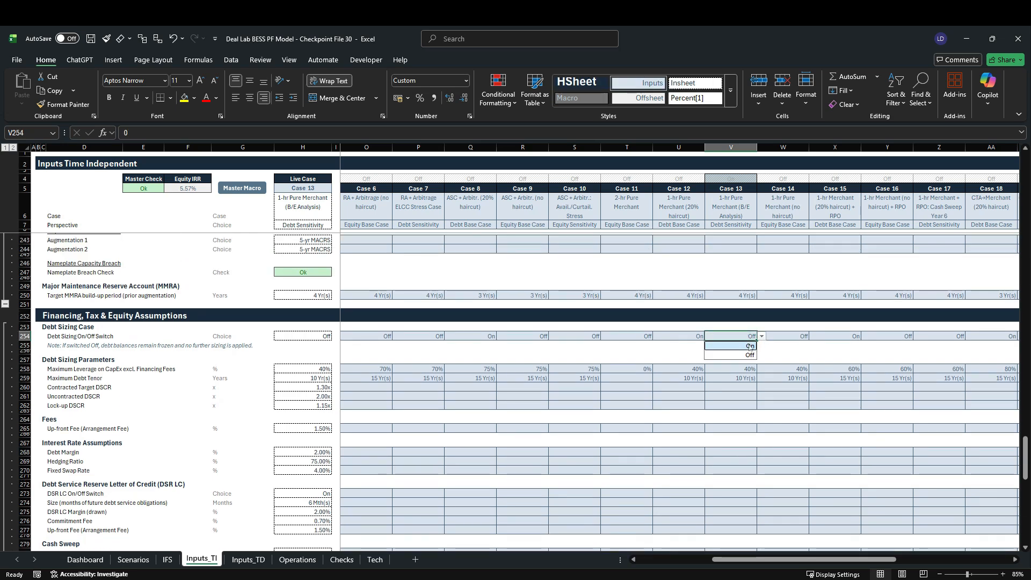
left_click(749, 354)
scroll(716, 476, "down", 8)
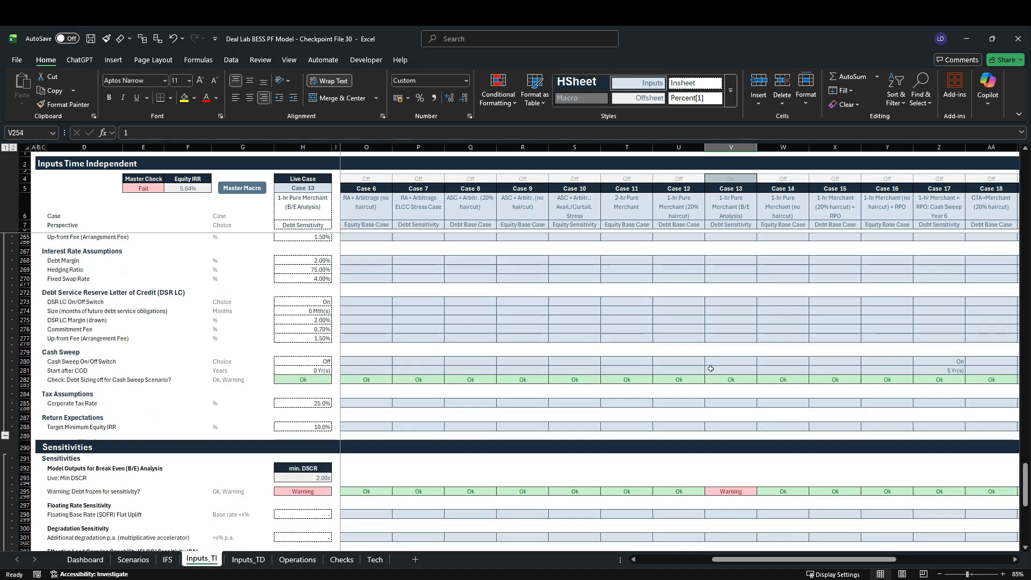
scroll(716, 477, "down", 5)
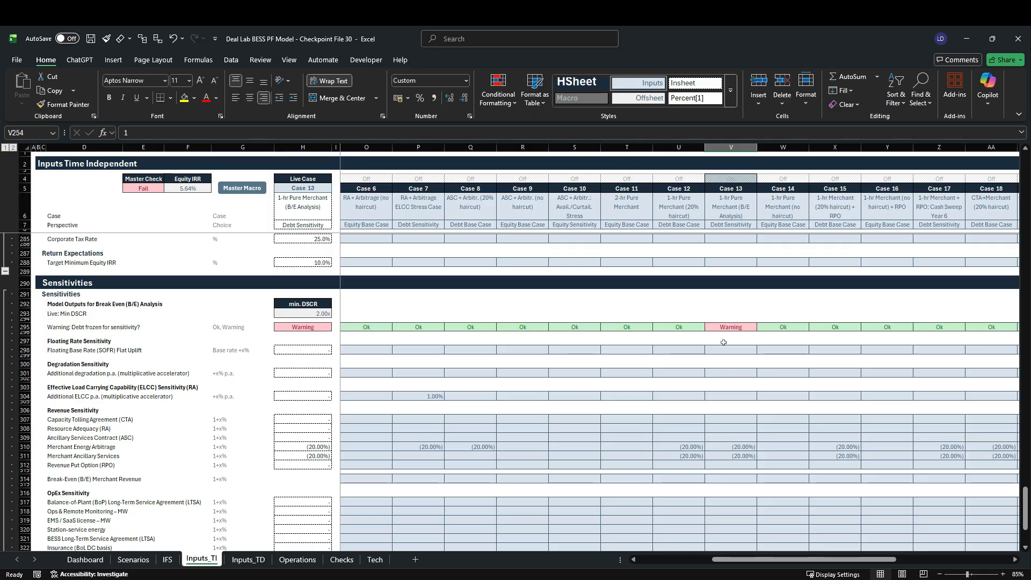
left_click(232, 191)
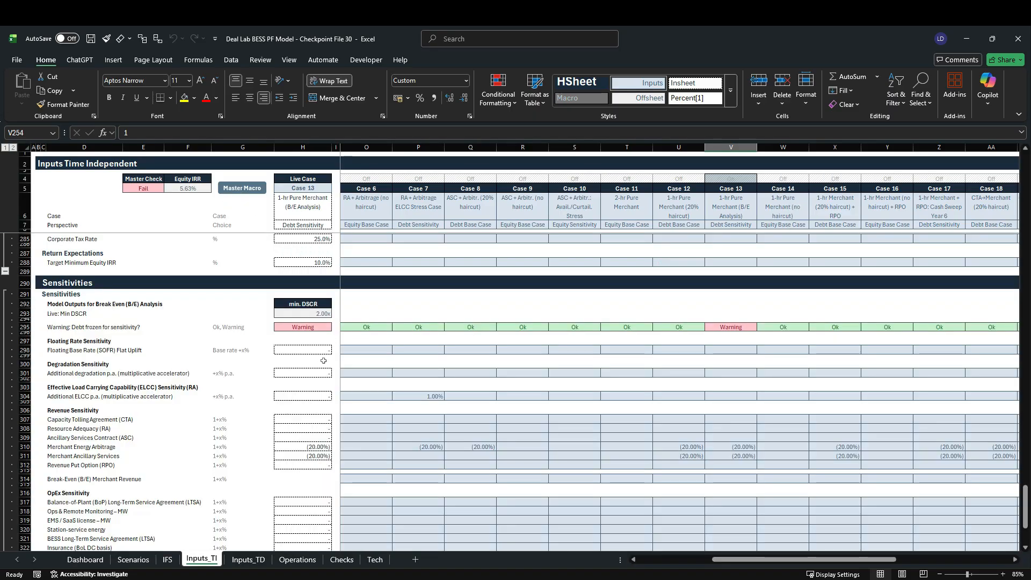
Check Case 13's row in the hardcoded debt principal schedules on the time-dependent inputs sheet.
left_click(248, 559)
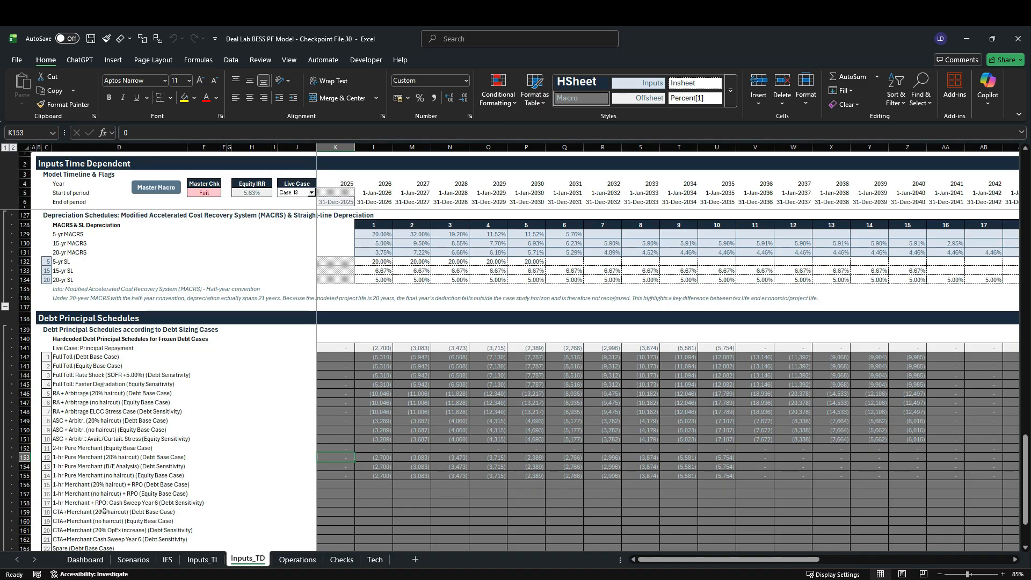
left_click(24, 467)
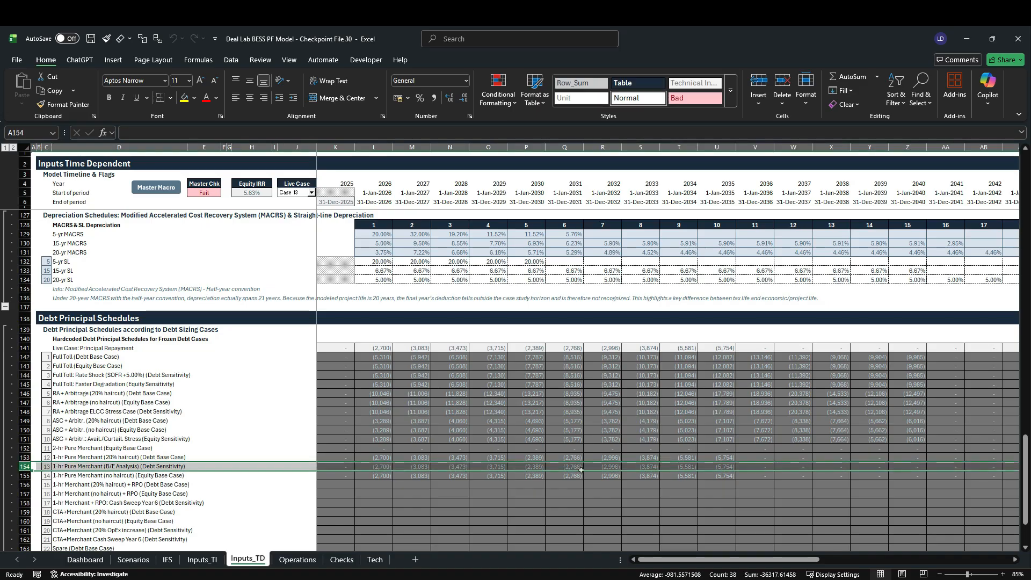
key("ctrl+Page_Up")
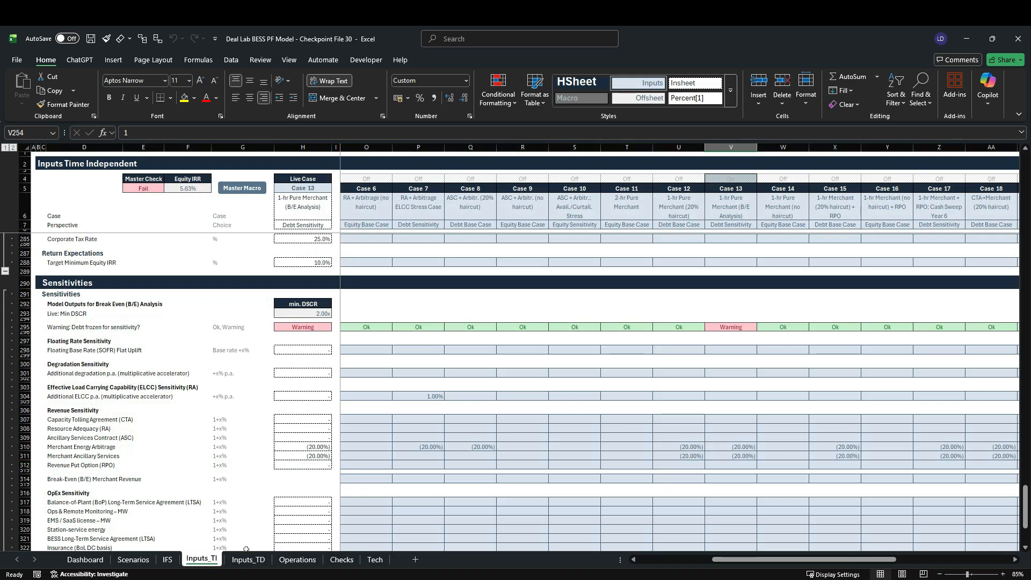
Switch debt sizing off for Case 13 to freeze its debt.
scroll(736, 402, "up", 10)
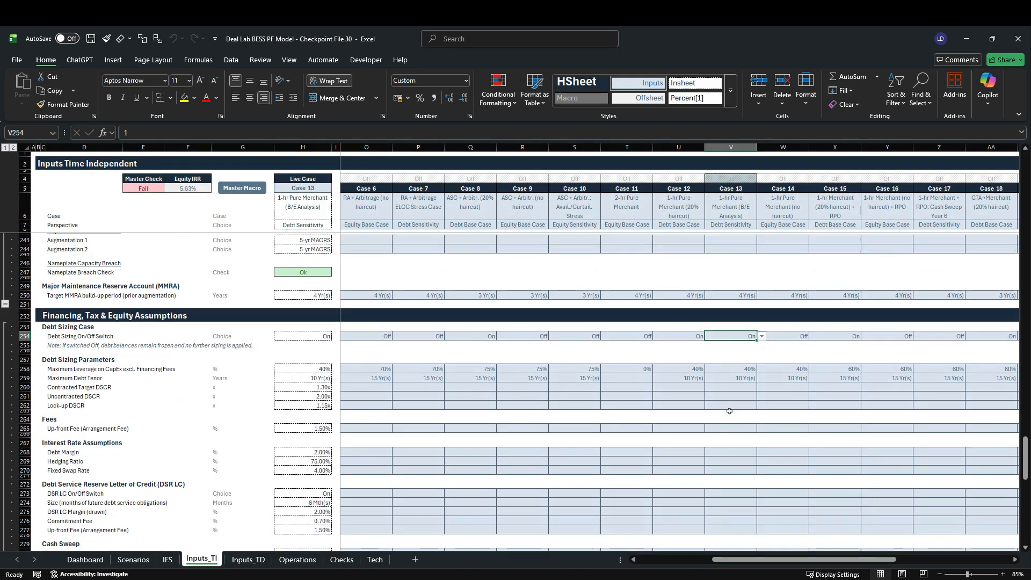
left_click(761, 336)
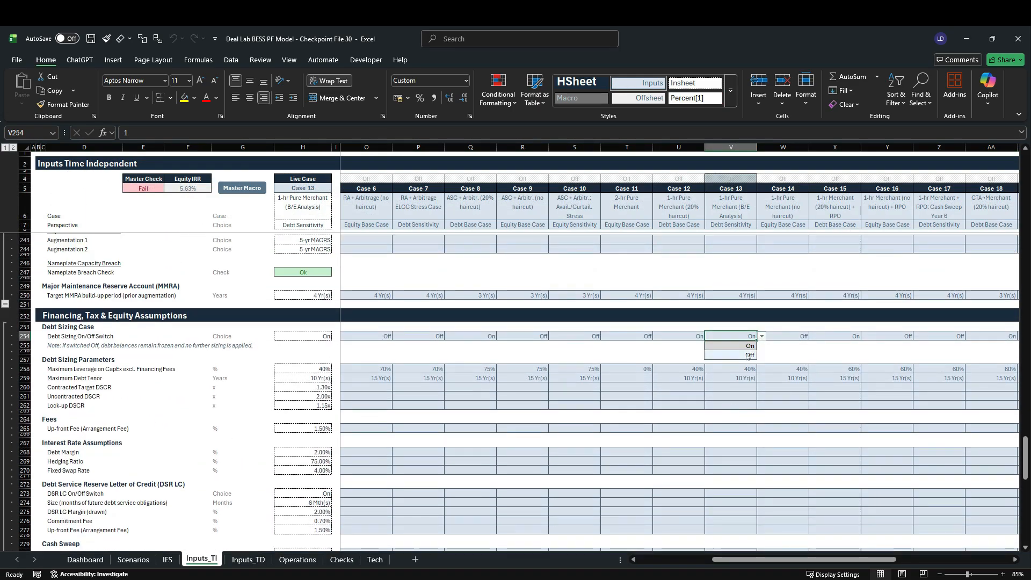
left_click(749, 355)
Review Case 13's sensitivity inputs and its results on the dashboard.
scroll(723, 367, "down", 5)
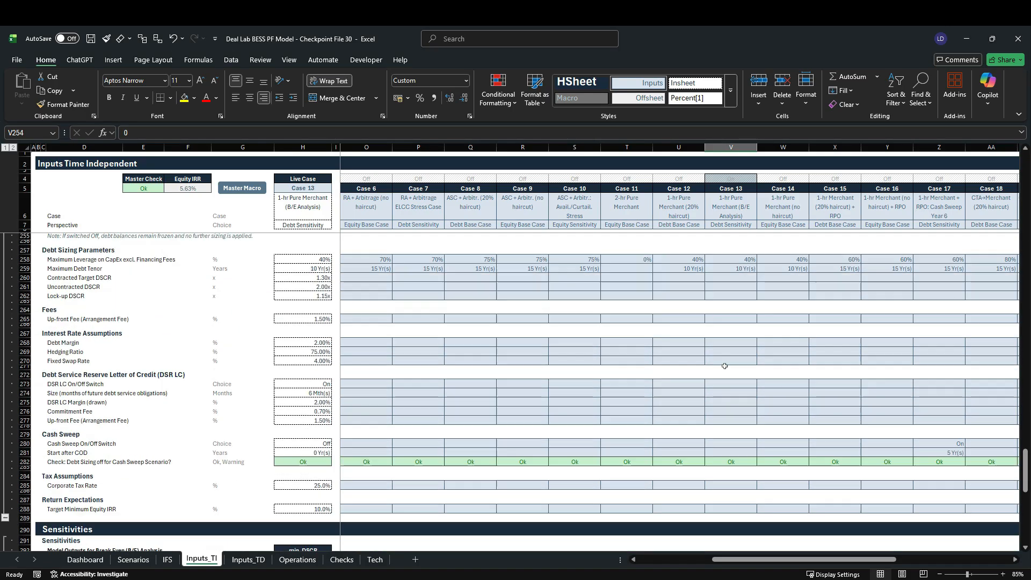
scroll(723, 368, "down", 12)
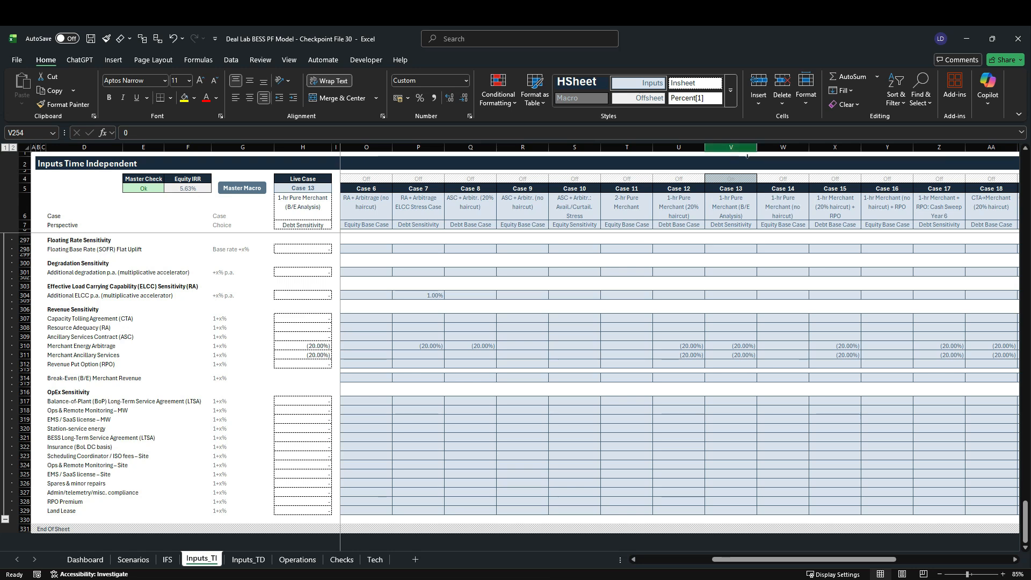
left_click(730, 147)
left_click(81, 561)
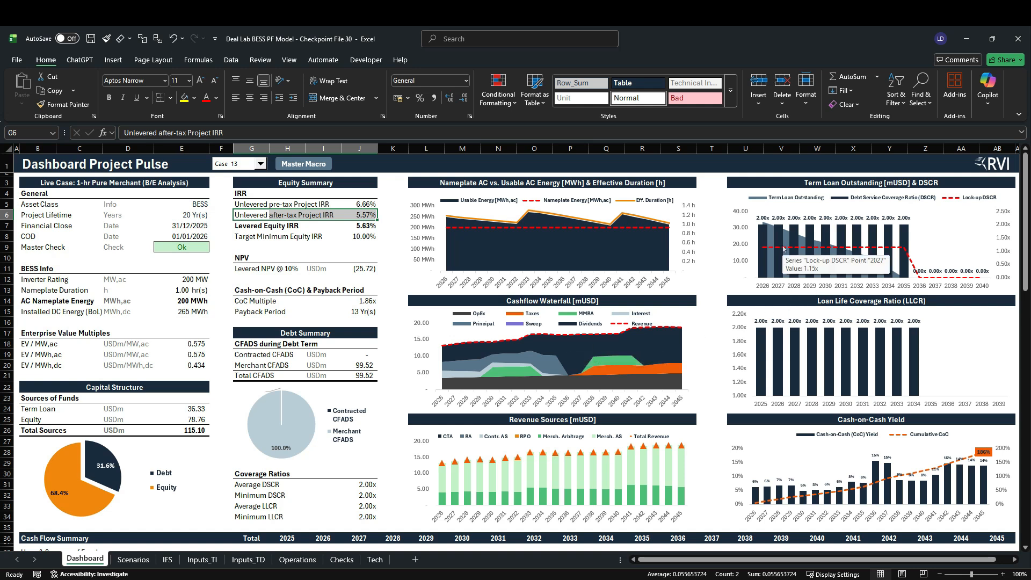
Link Case 13's Merchant Energy Arbitrage sensitivity to its Break-Even Merchant Revenue input with =V314.
left_click(197, 560)
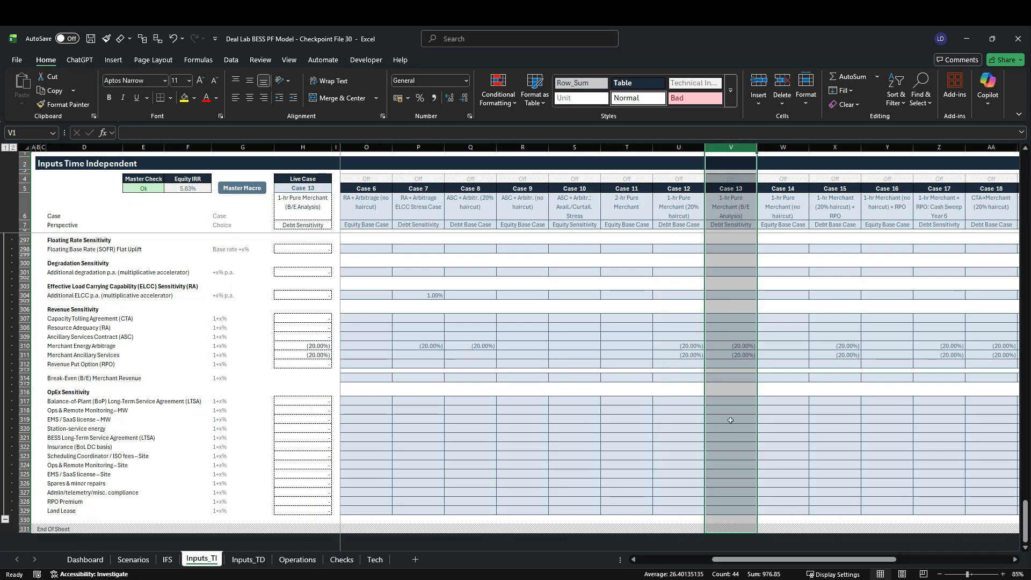
scroll(730, 420, "up", 4)
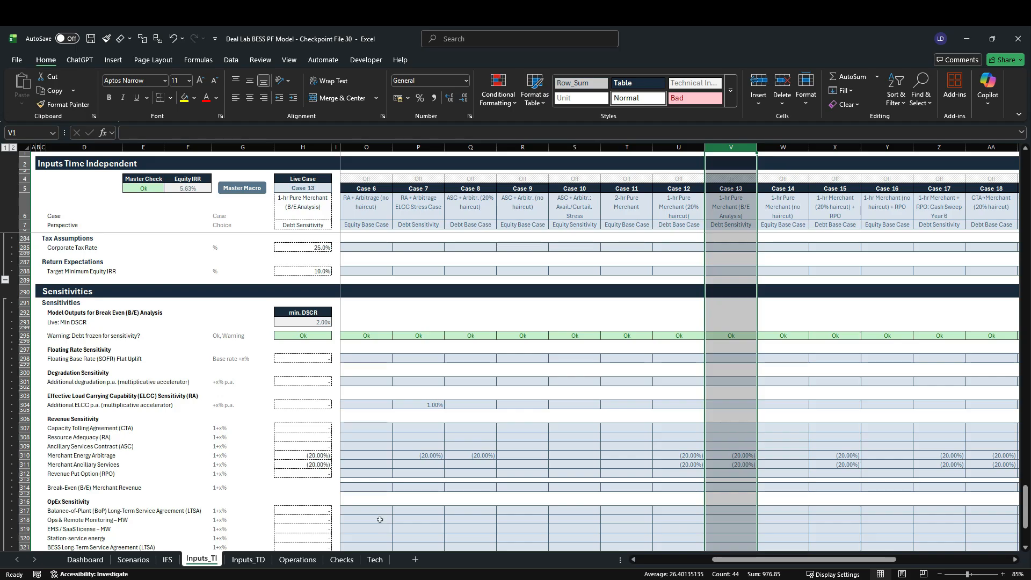
left_click(25, 487)
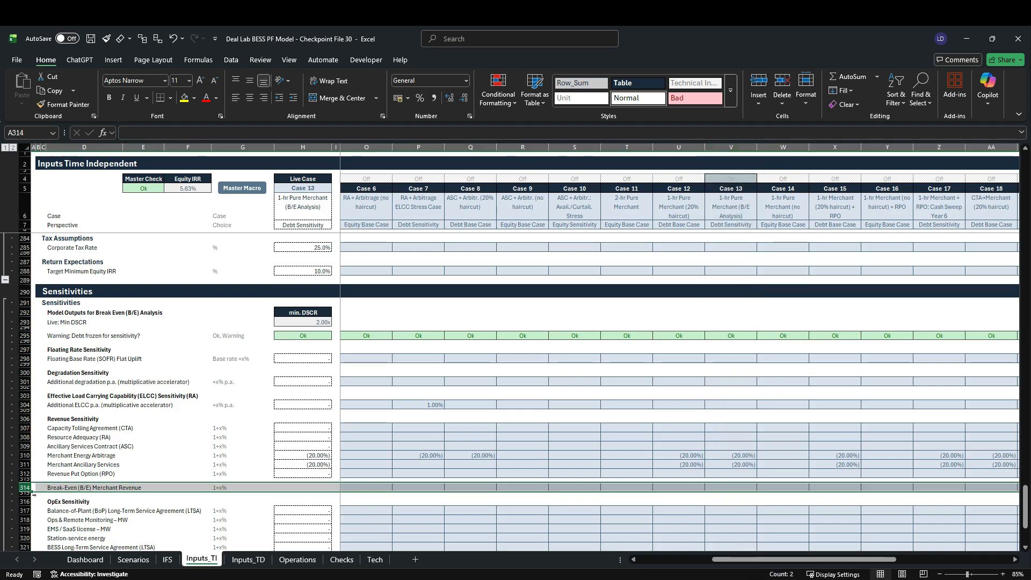
left_click(734, 489)
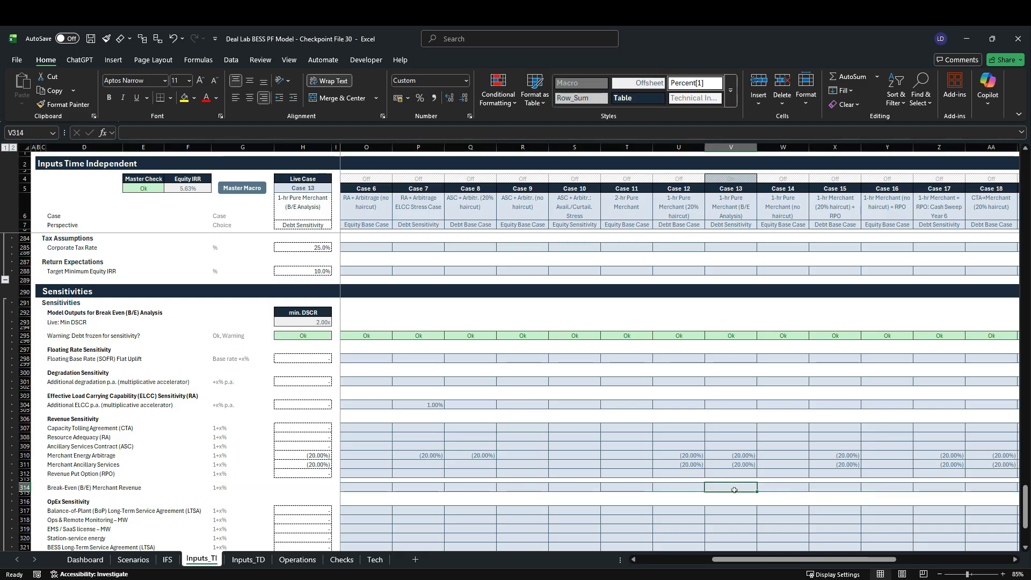
left_click(734, 456)
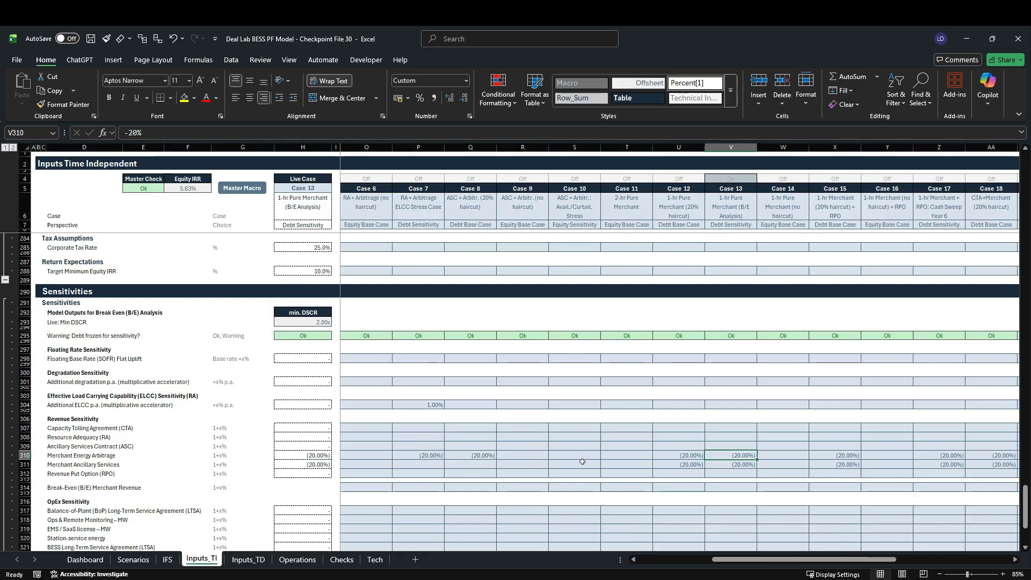
type("=")
key("Down")
key("Down")
key("Down")
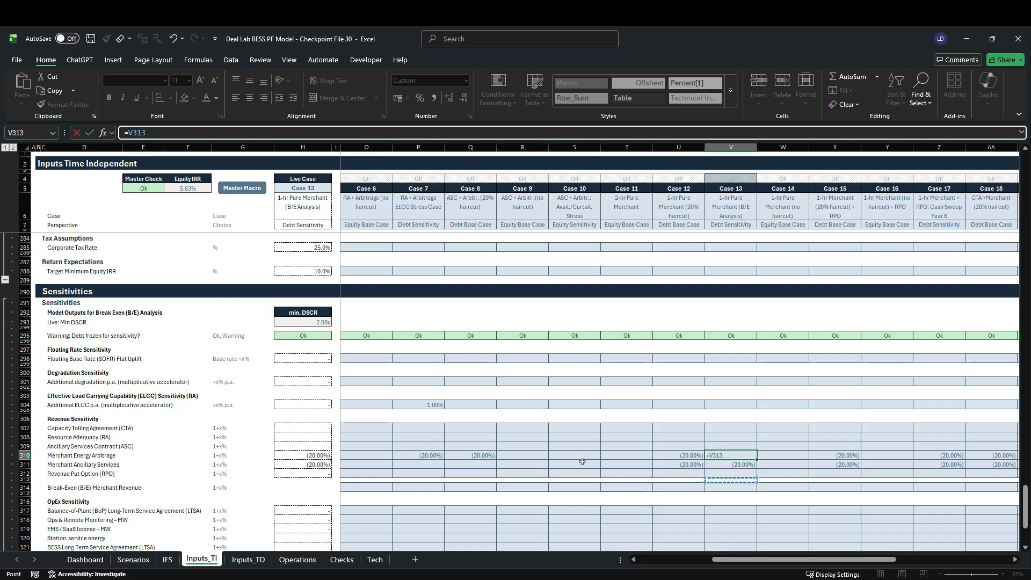
key("Down")
key("Return")
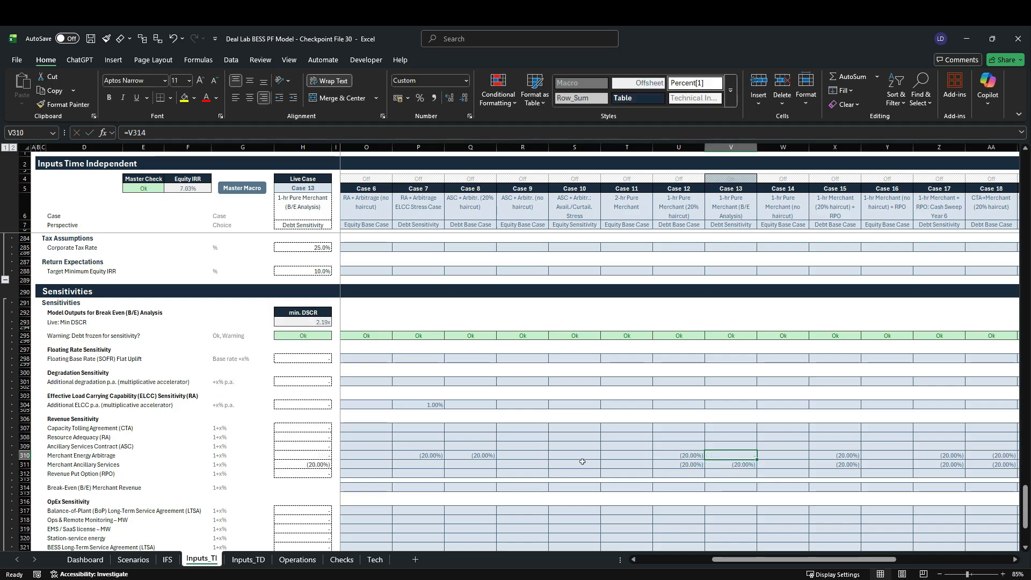
Link Case 13's Merchant Ancillary Services sensitivity to its Break-Even Merchant Revenue input with =V314.
key("Down")
type("=")
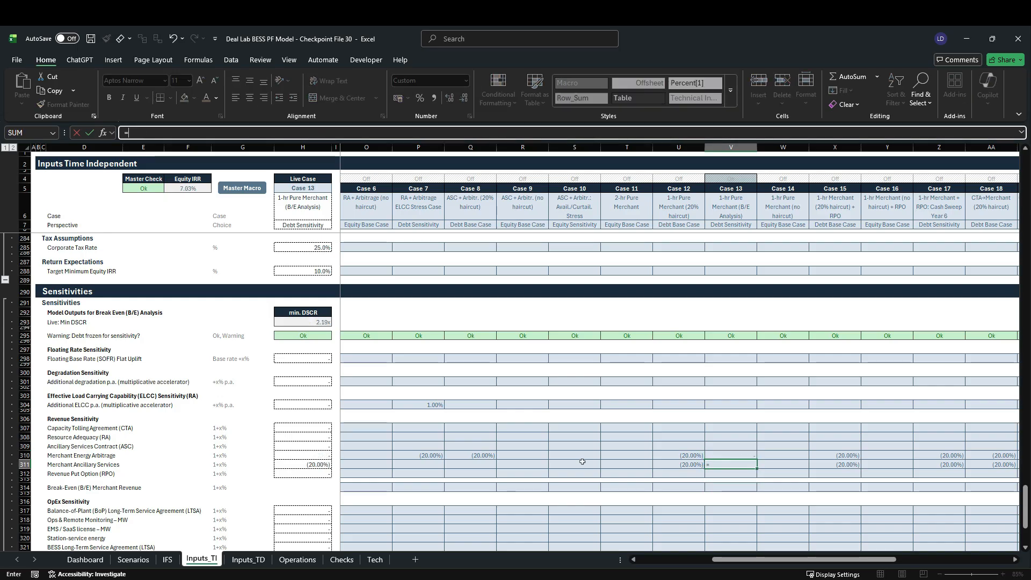
key("Down")
key("Down")
key("Down")
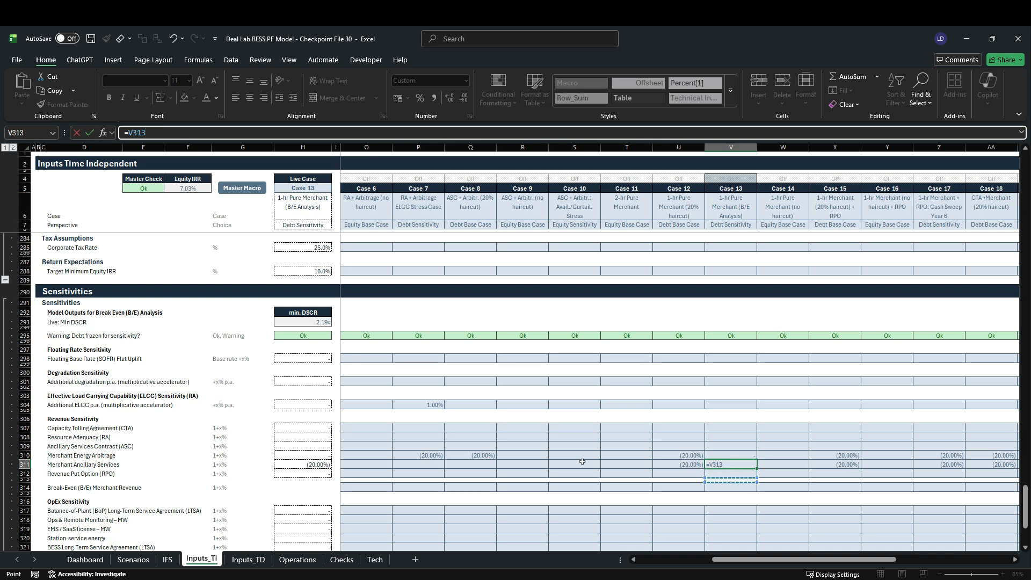
key("Return")
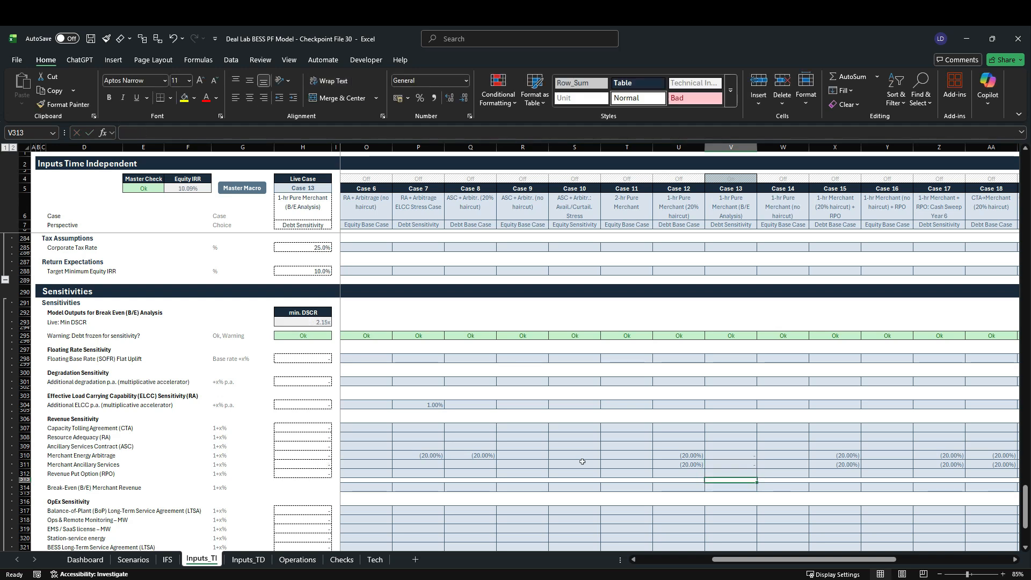
Set Case 13's Break-Even Merchant Revenue to -20% and review the results on the dashboard.
key("Down")
key("Down")
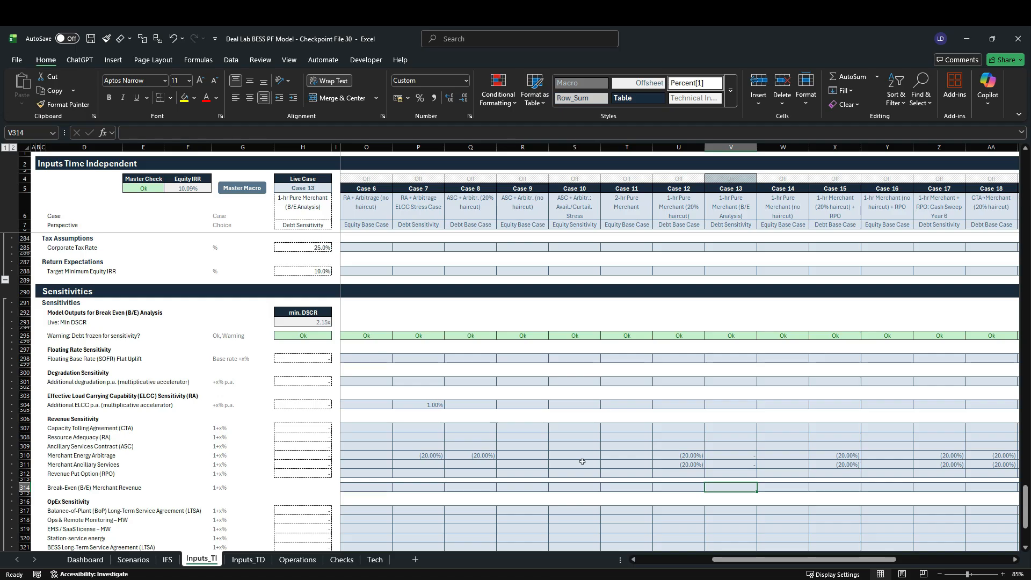
type("-2%")
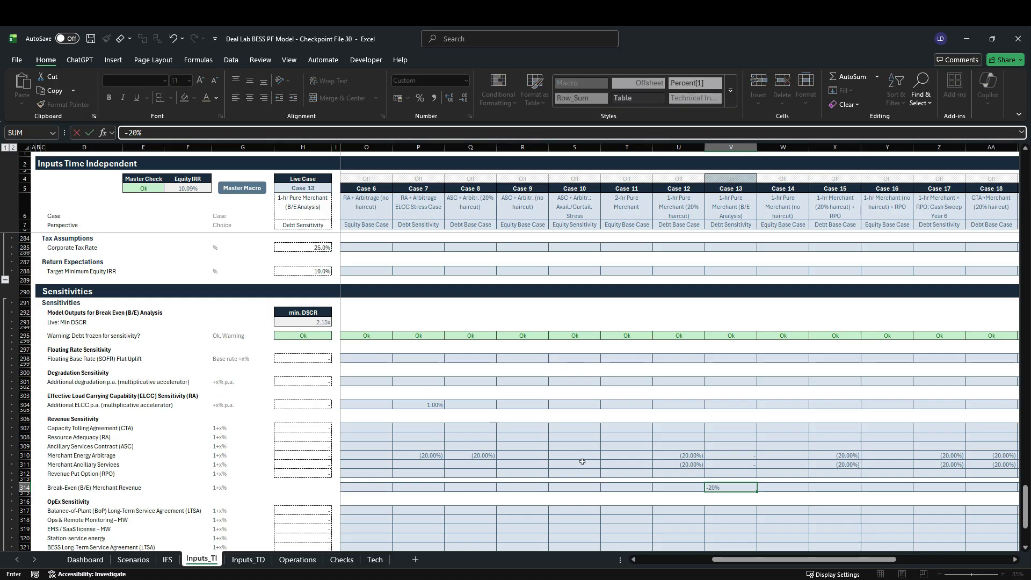
key("Return")
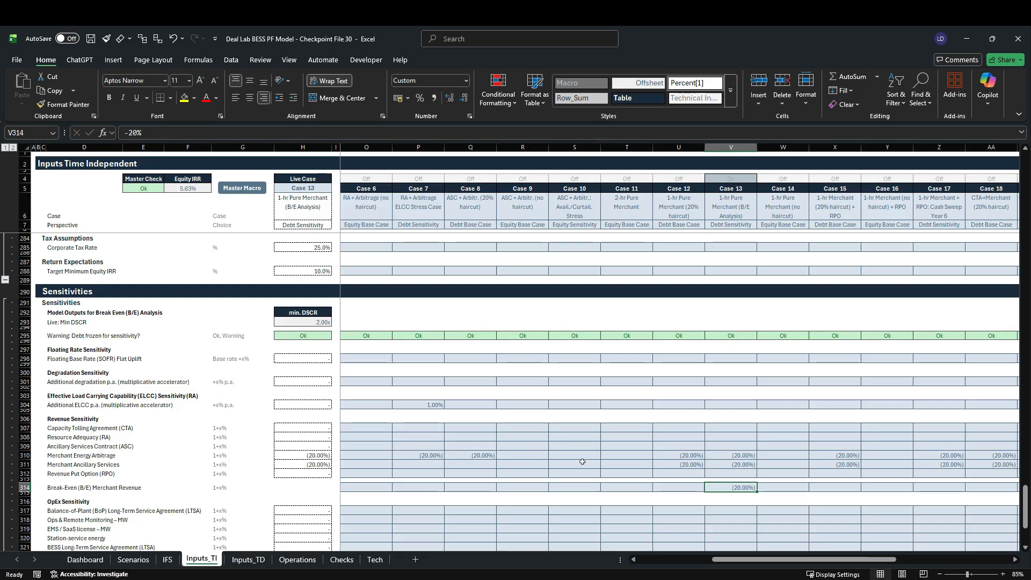
left_click(85, 558)
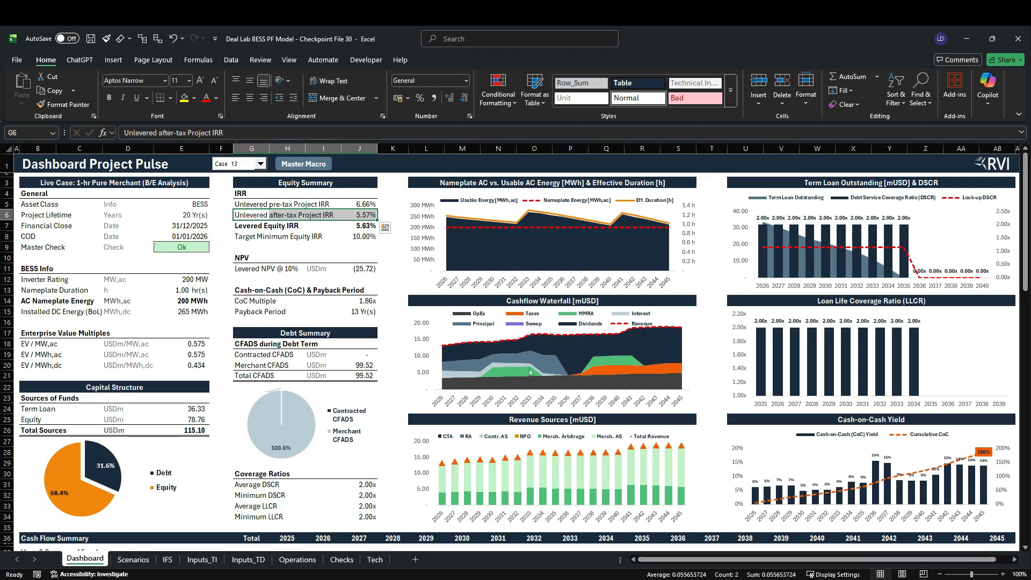
Set Case 13's Break-Even Merchant Revenue on the time-independent inputs sheet to -25% and check its effect on the dashboard.
left_click(198, 560)
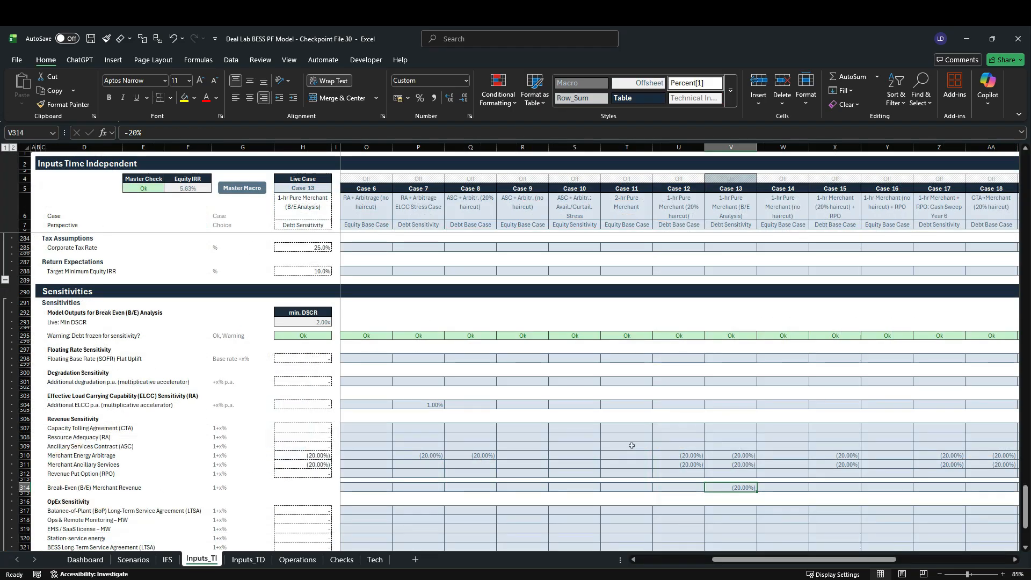
type("-25%")
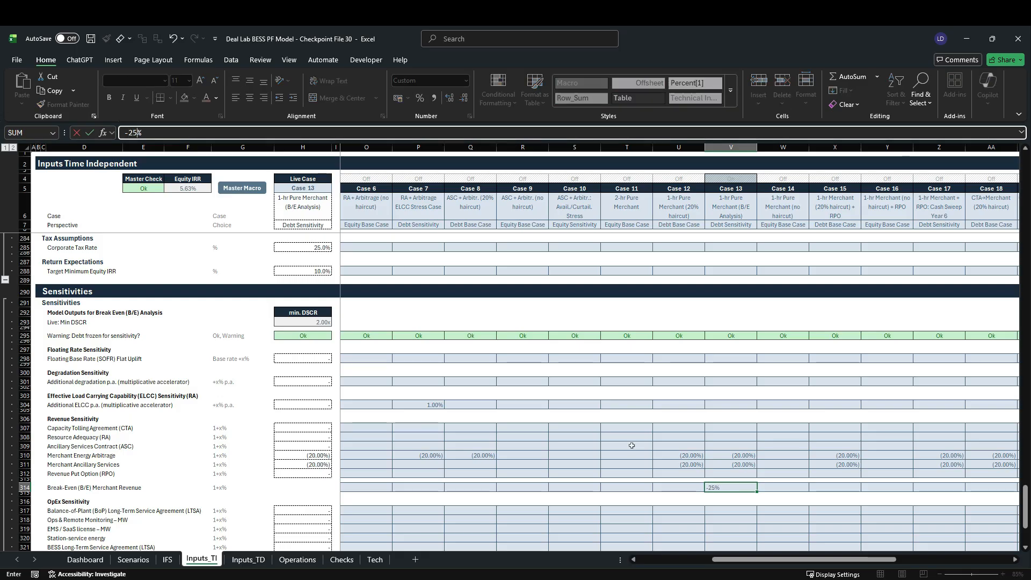
key("ctrl+Return")
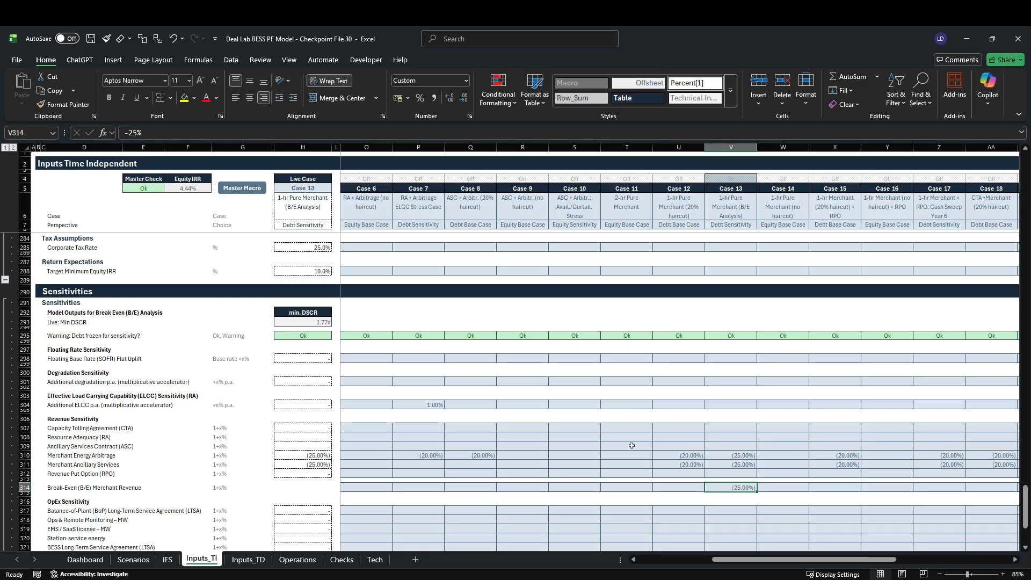
left_click(83, 560)
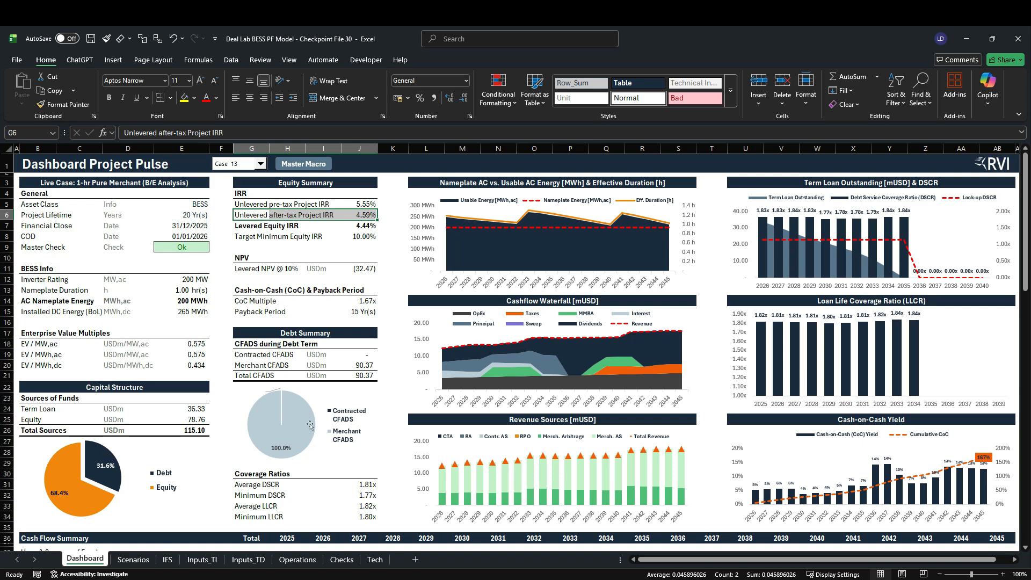
Trace the live minimum DSCR in the Sensitivities section to its source on the Operations sheet and inspect its MIN formula.
left_click(202, 559)
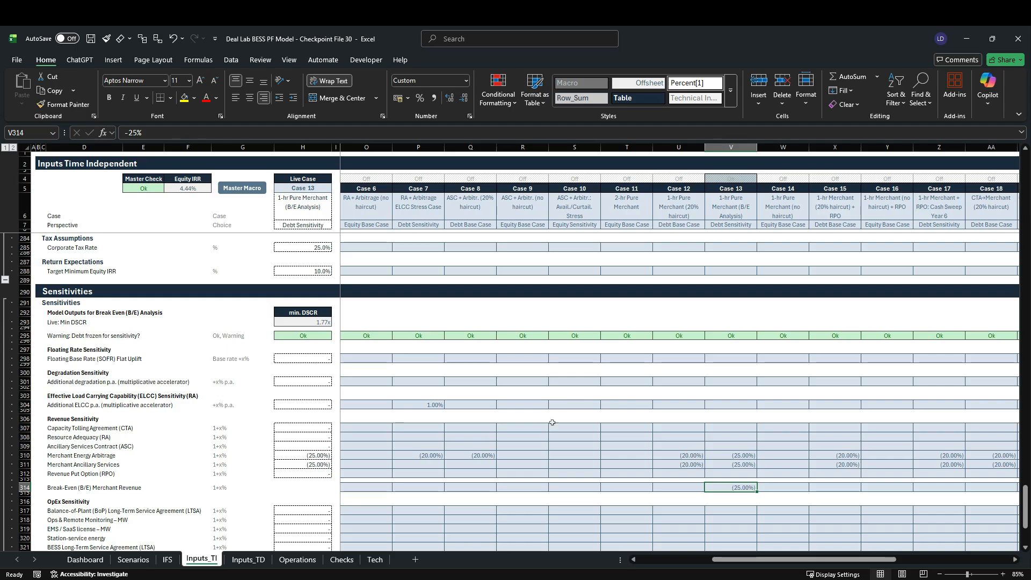
left_click(301, 323)
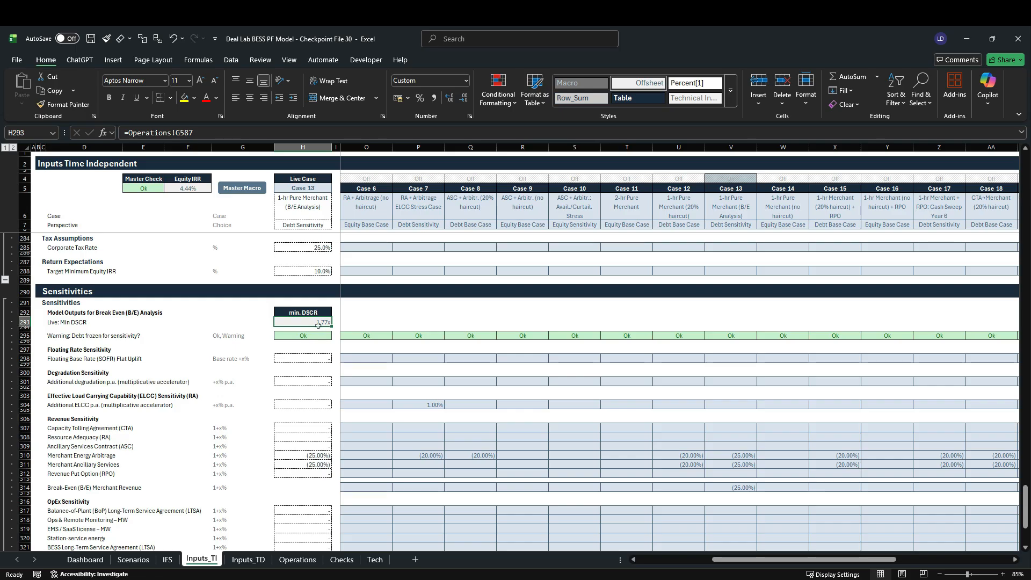
key("ctrl+bracketleft")
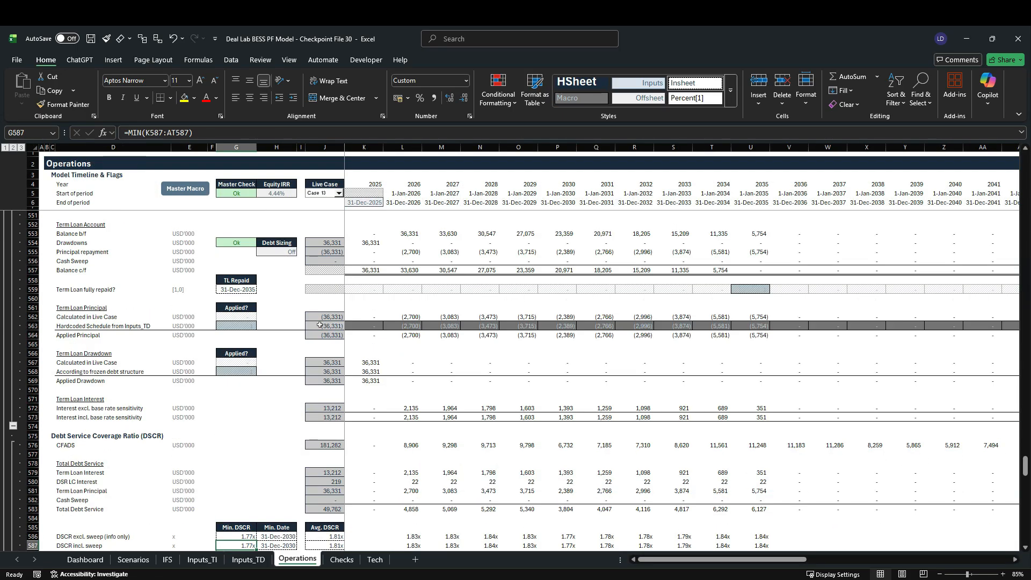
scroll(320, 330, "down", 4)
scroll(320, 330, "down", 2)
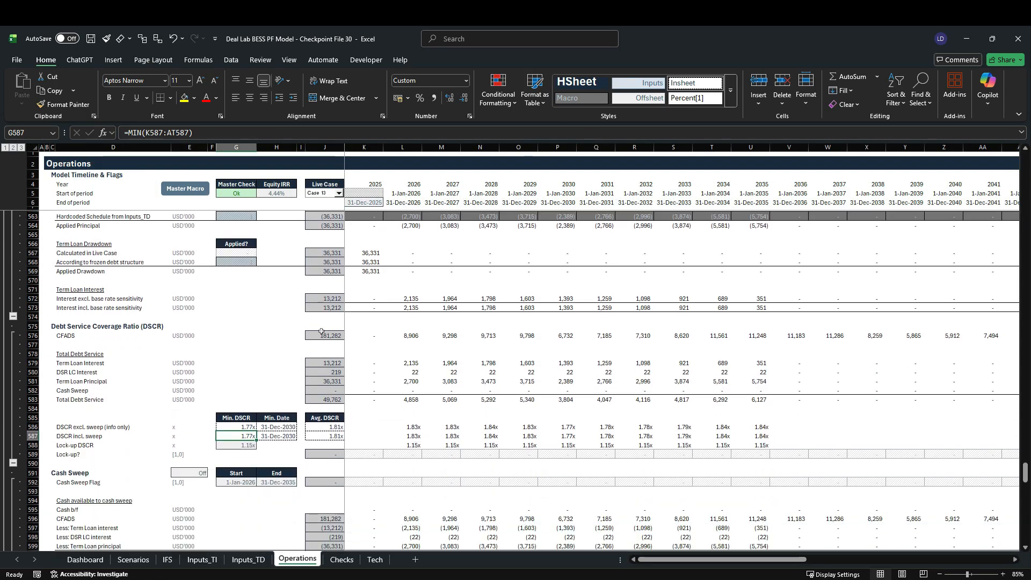
key("F2")
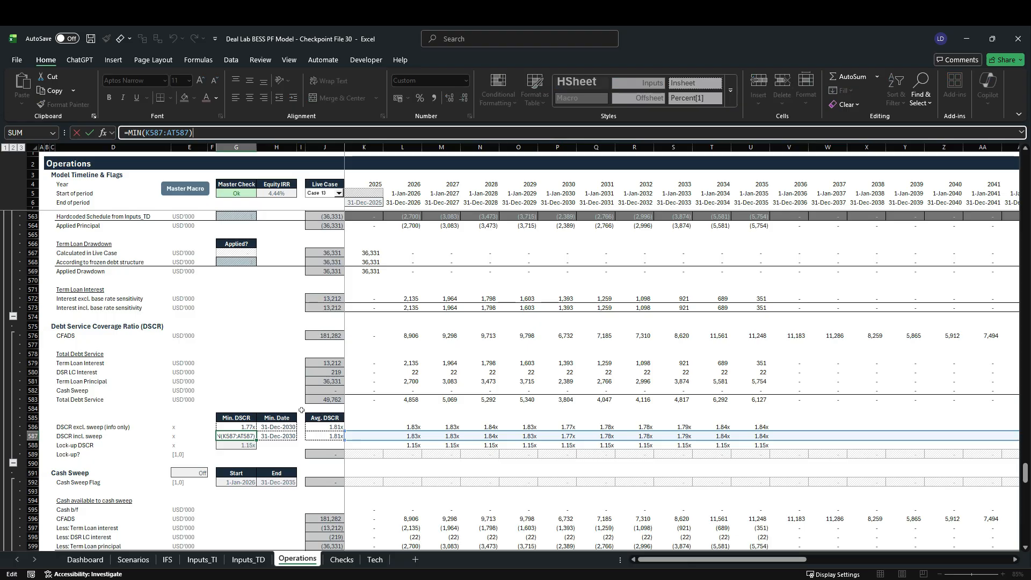
key("Escape")
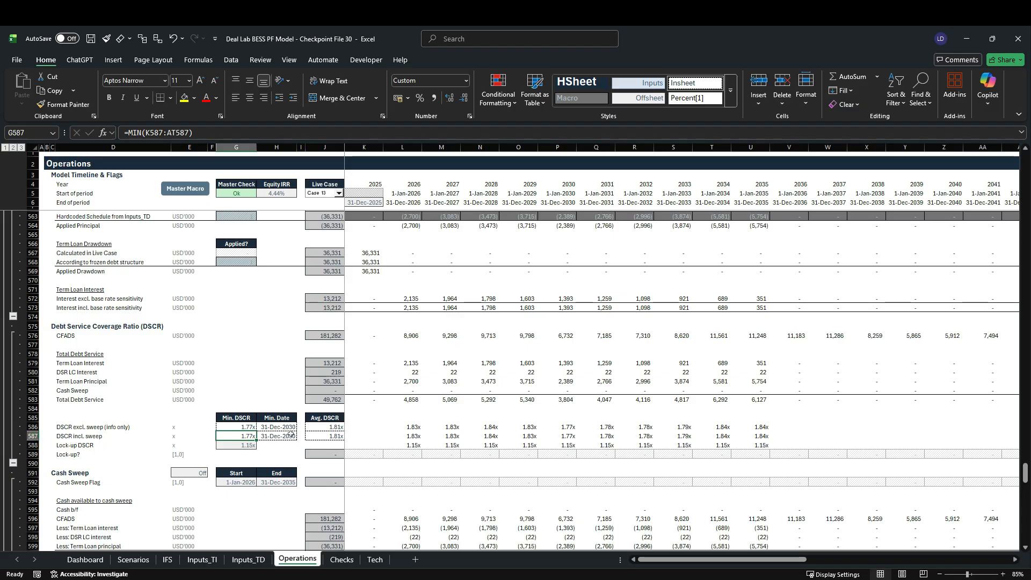
Goal Seek the live minimum DSCR in H293 to 1 by changing Case 13's Break-Even Merchant Revenue in V314, and keep the solution.
left_click(202, 559)
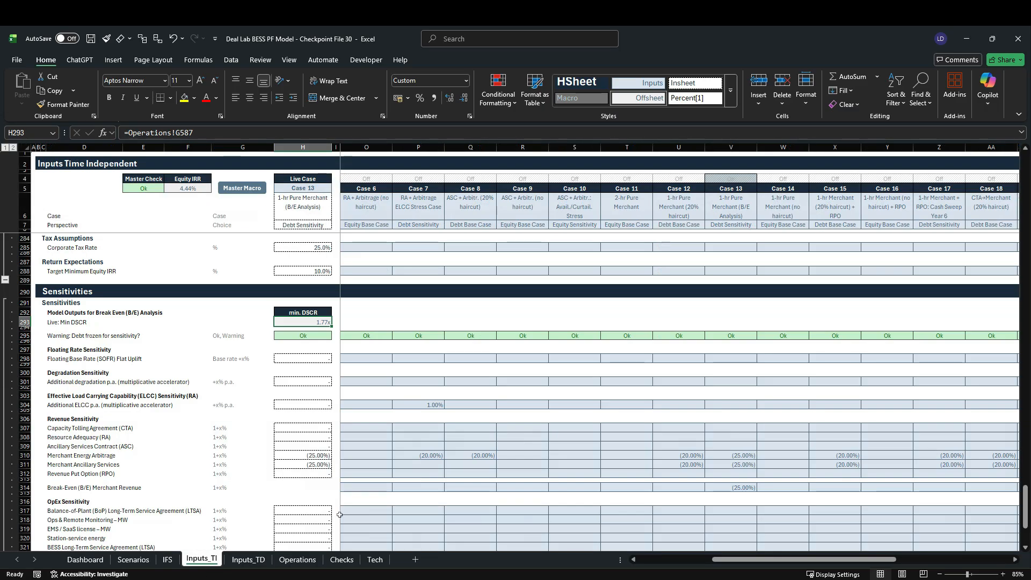
left_click(751, 486)
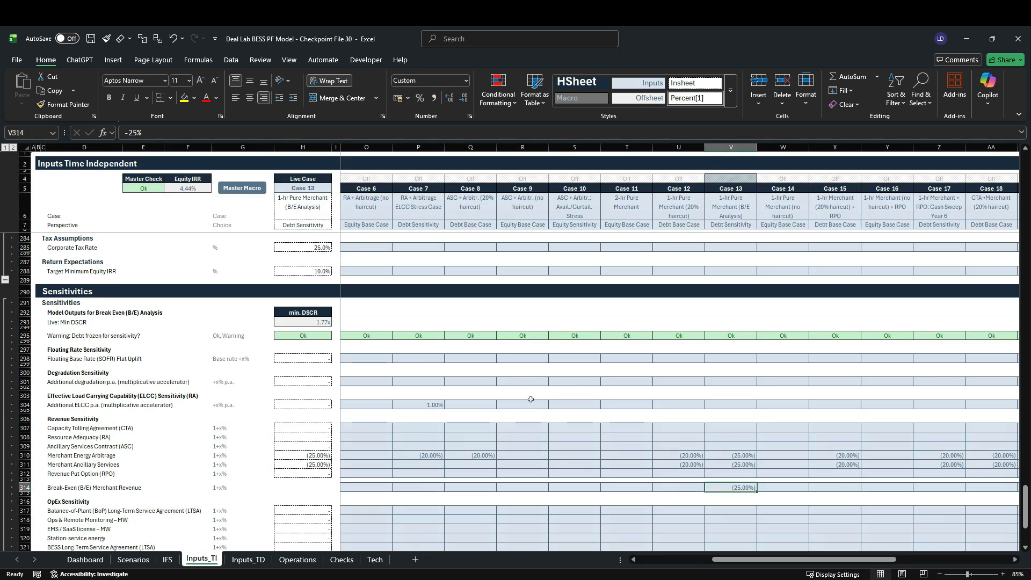
scroll(522, 392, "down", 2)
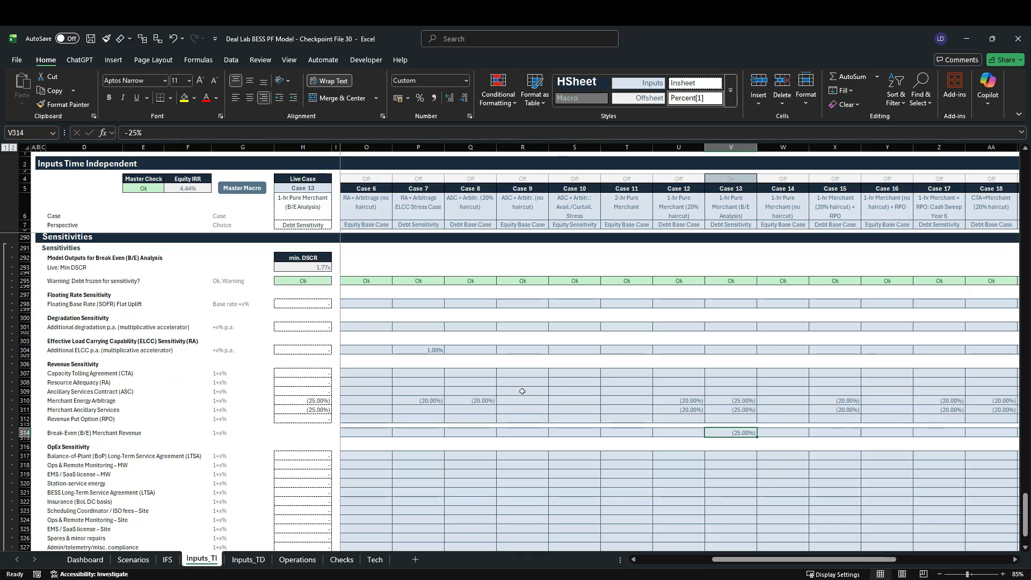
key("alt")
key("a")
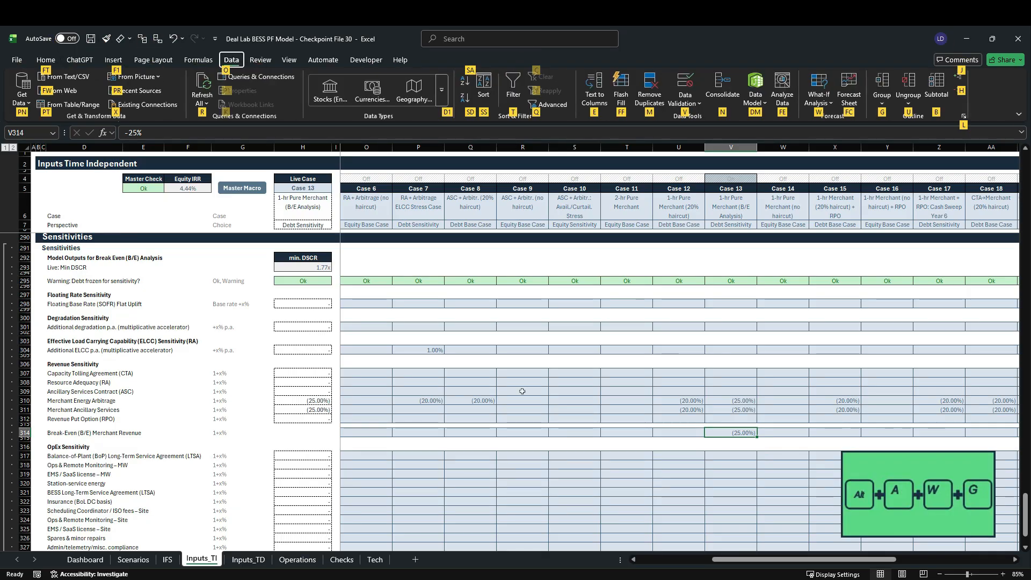
key("w")
key("g")
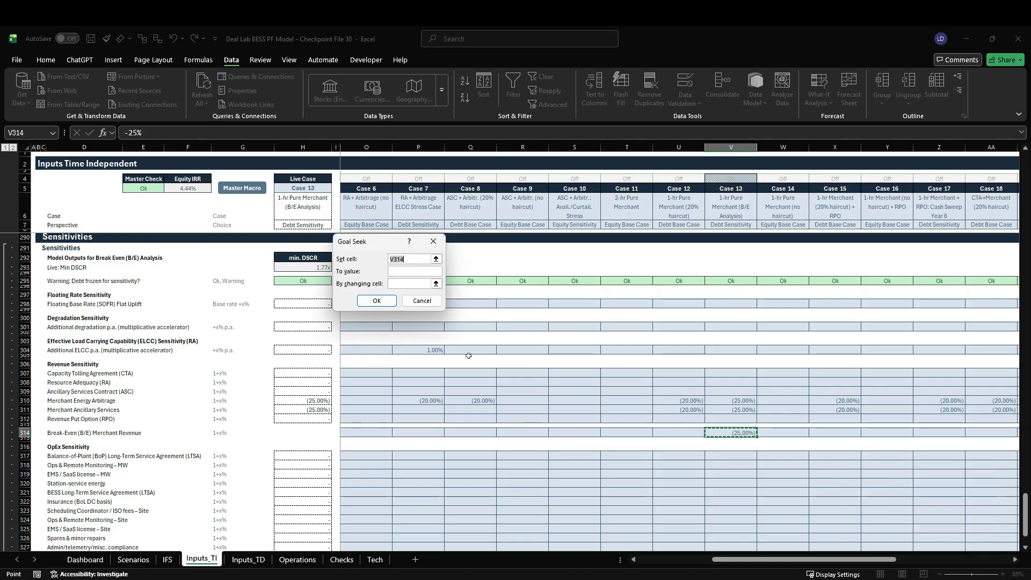
left_click(311, 271)
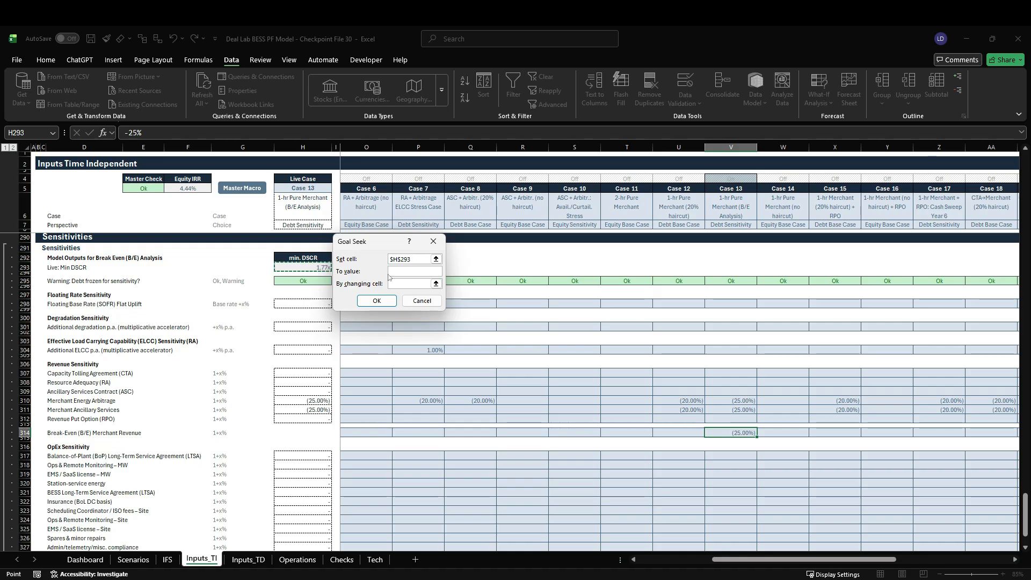
left_click(407, 273)
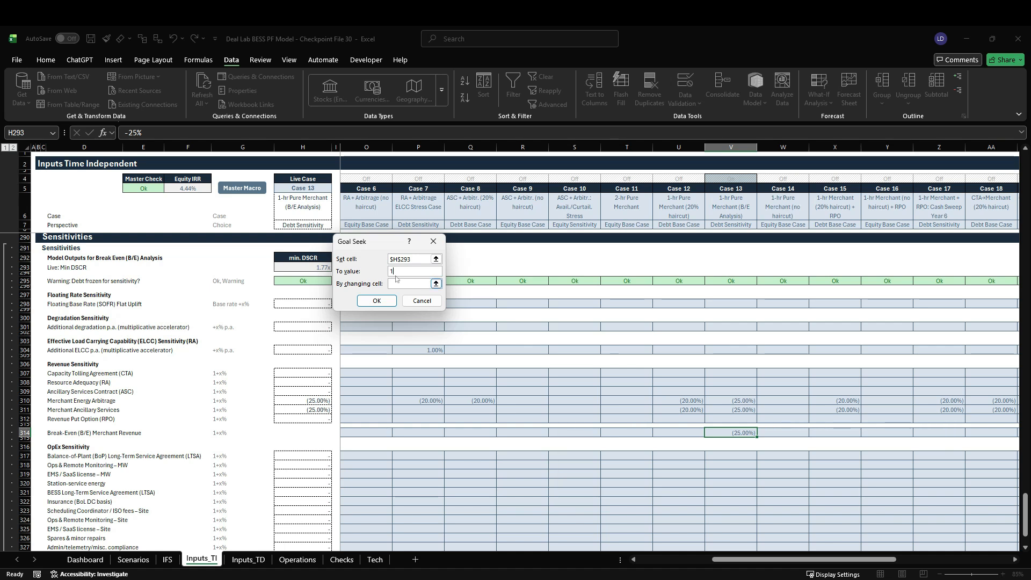
left_click(436, 284)
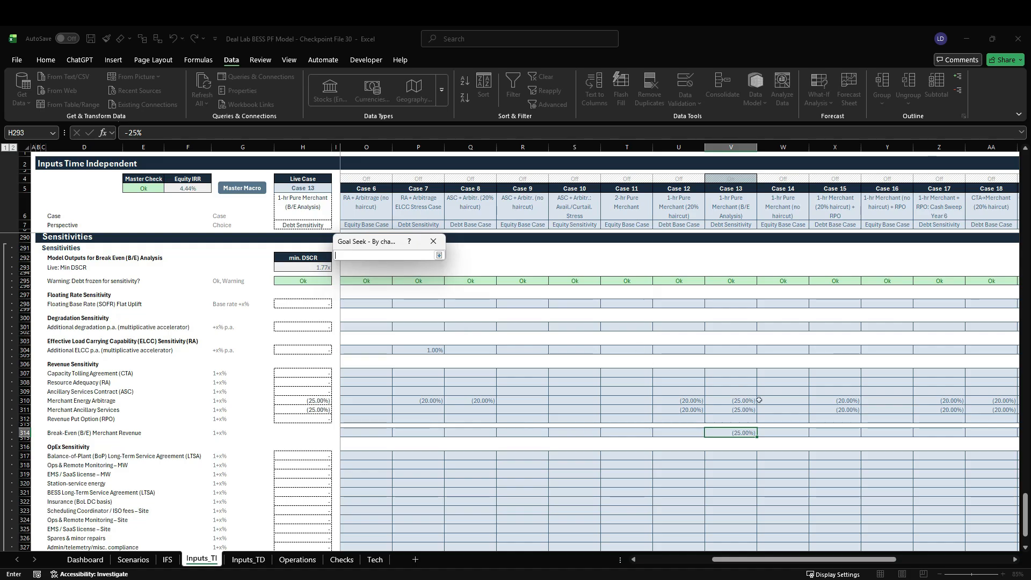
left_click(754, 433)
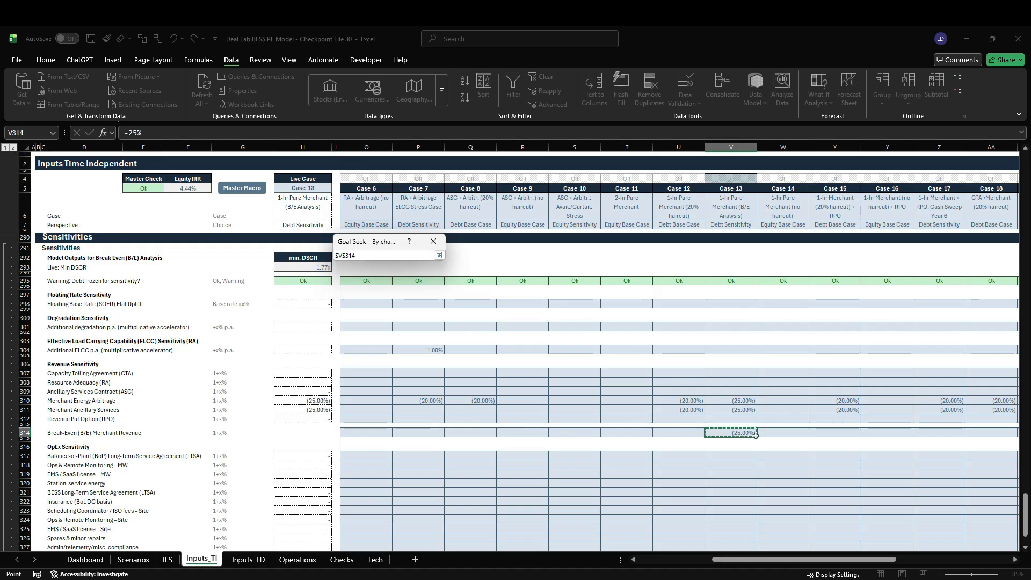
left_click(439, 256)
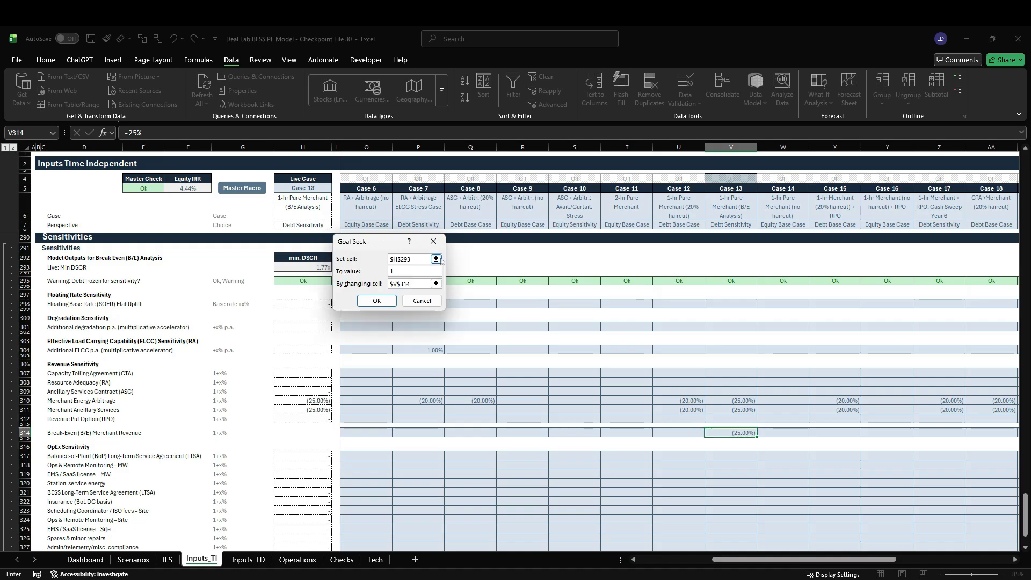
left_click(377, 301)
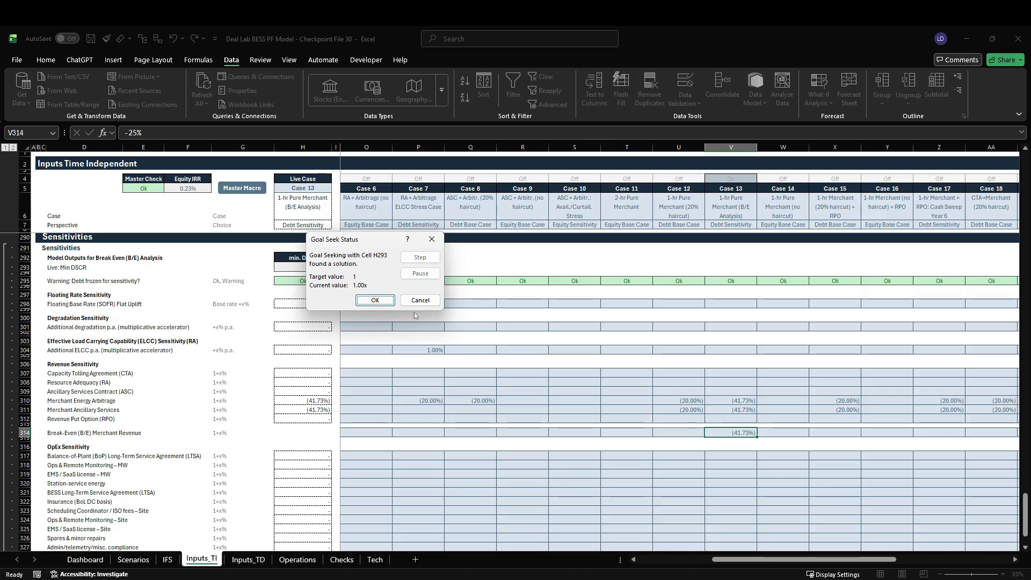
left_click(374, 299)
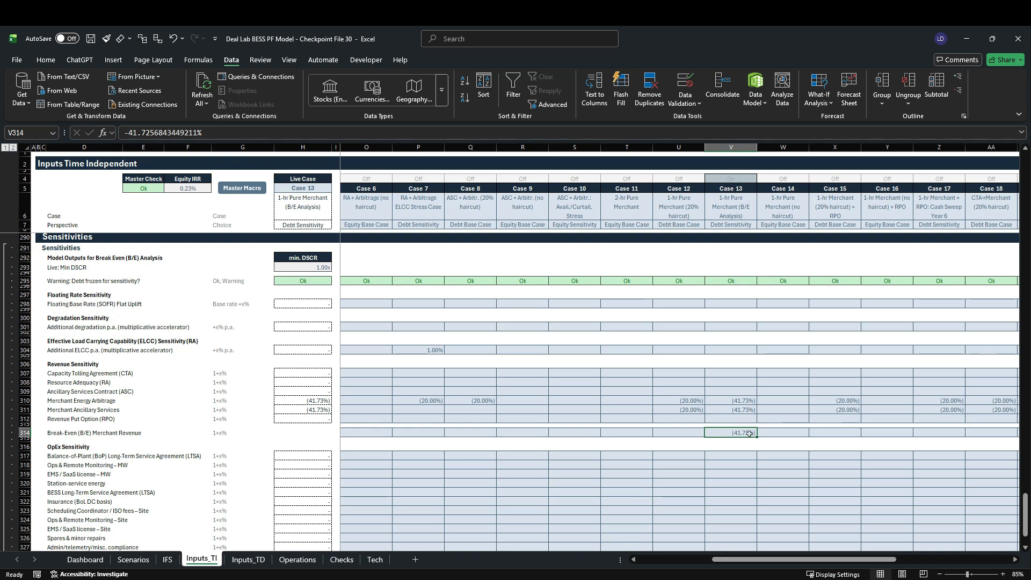
Inspect the merchant sensitivity formulas and trace the dependents of the live-case Merchant Energy Arbitrage sensitivity in H310 to the Operations revenue section.
left_click(734, 409)
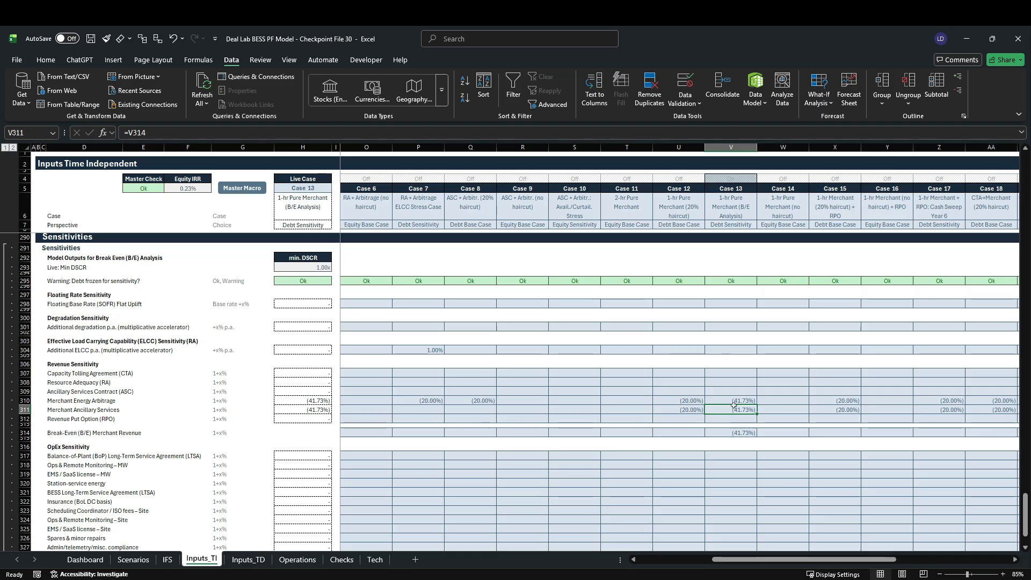
left_click(324, 404)
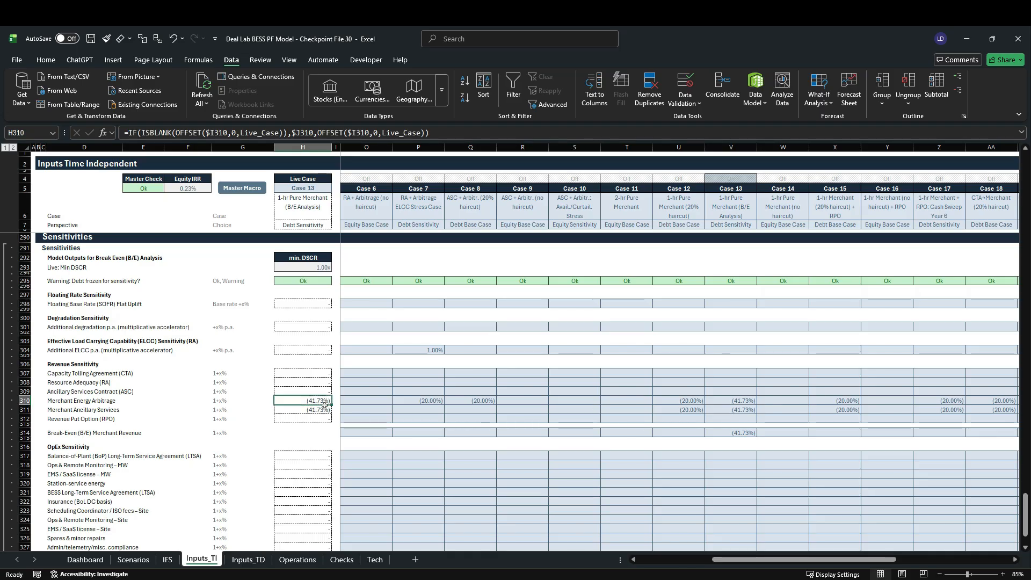
double_click(324, 404)
key("Escape")
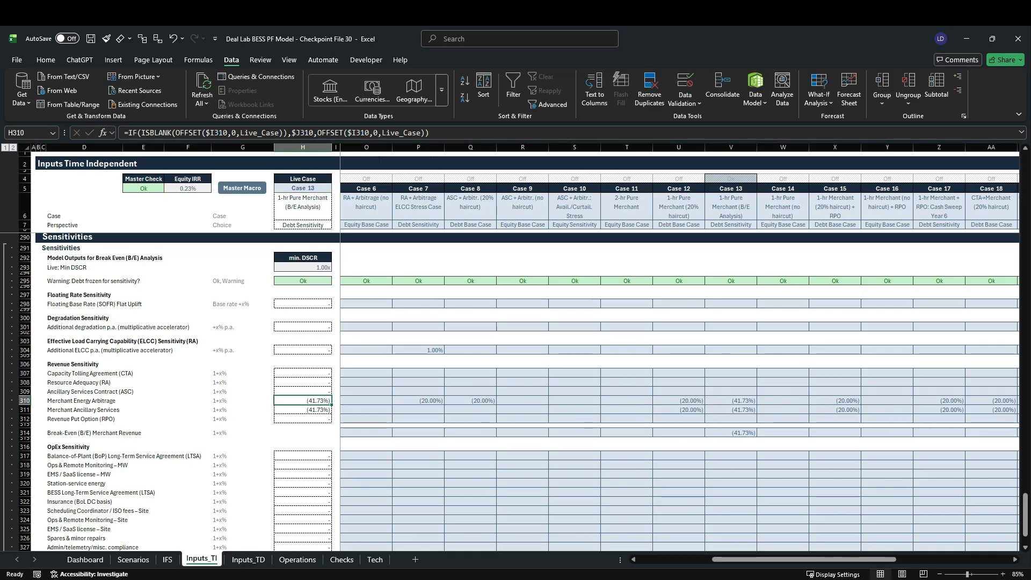
left_click(199, 60)
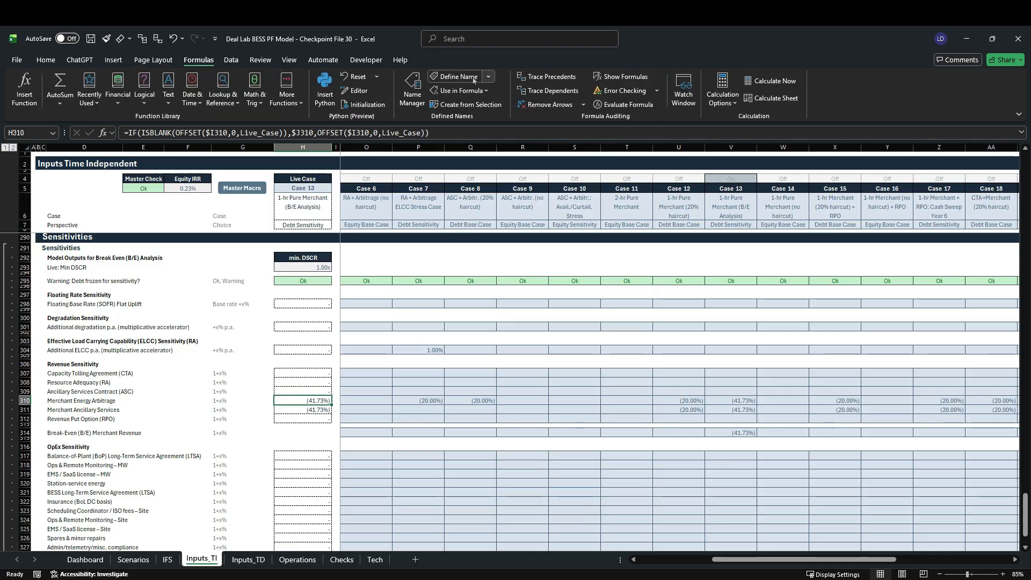
left_click(534, 90)
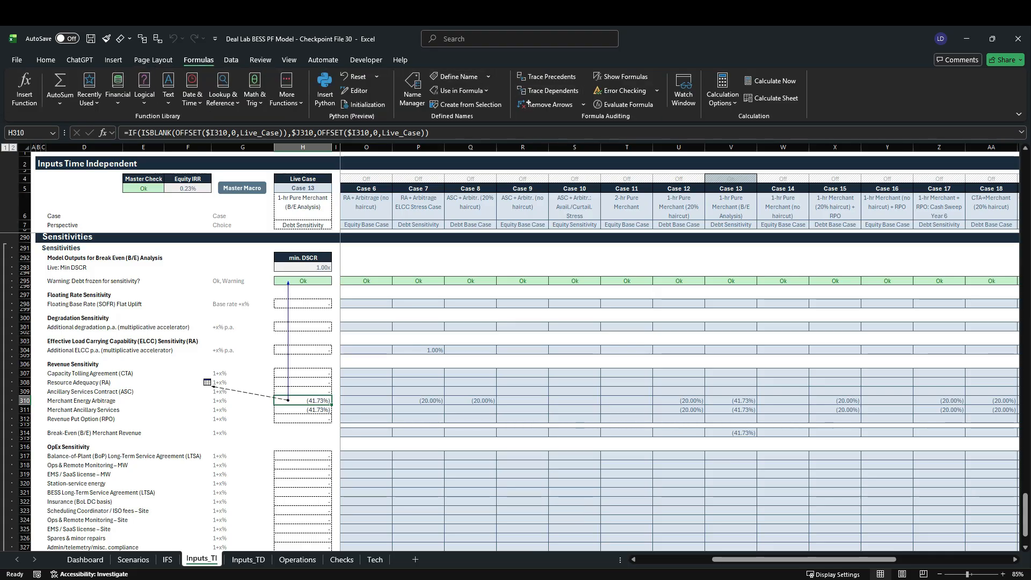
double_click(264, 396)
double_click(400, 233)
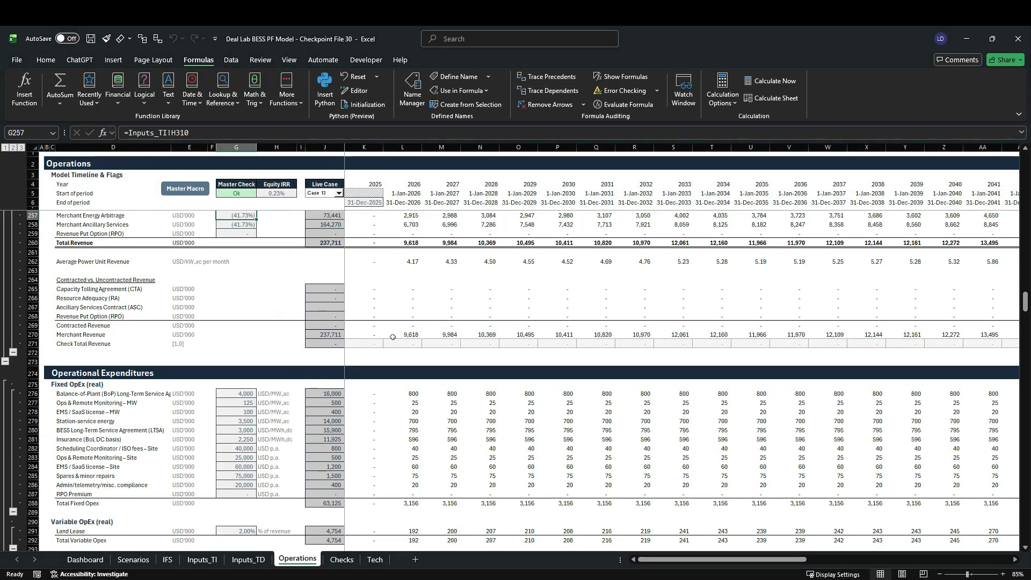
Inspect the Merchant Energy Arbitrage sensitivity flex formula in G257 and its revenue row in the Operations Total Revenue section.
key("F2")
scroll(383, 353, "down", 1)
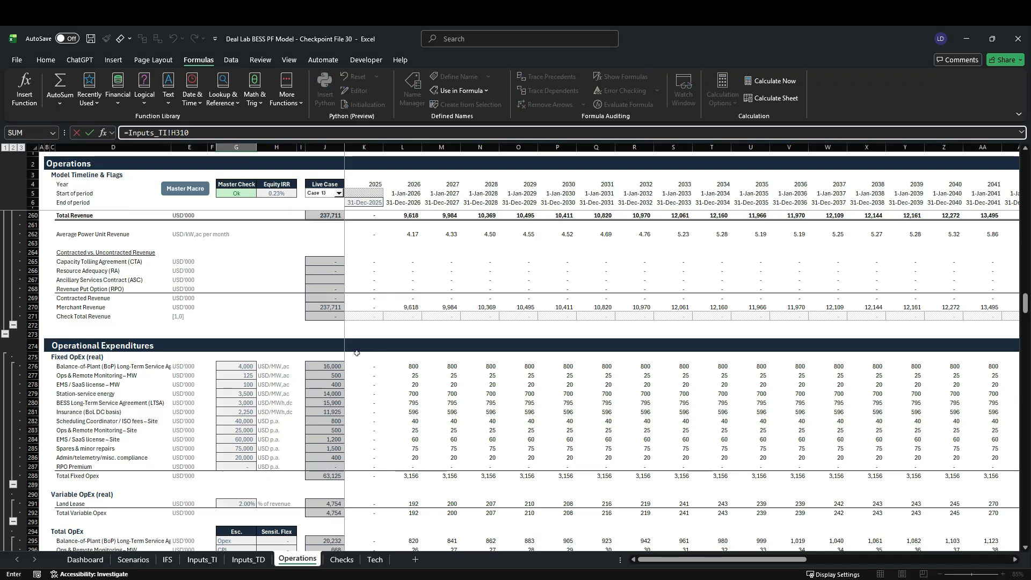
key("F2")
scroll(332, 353, "up", 5)
key("Escape")
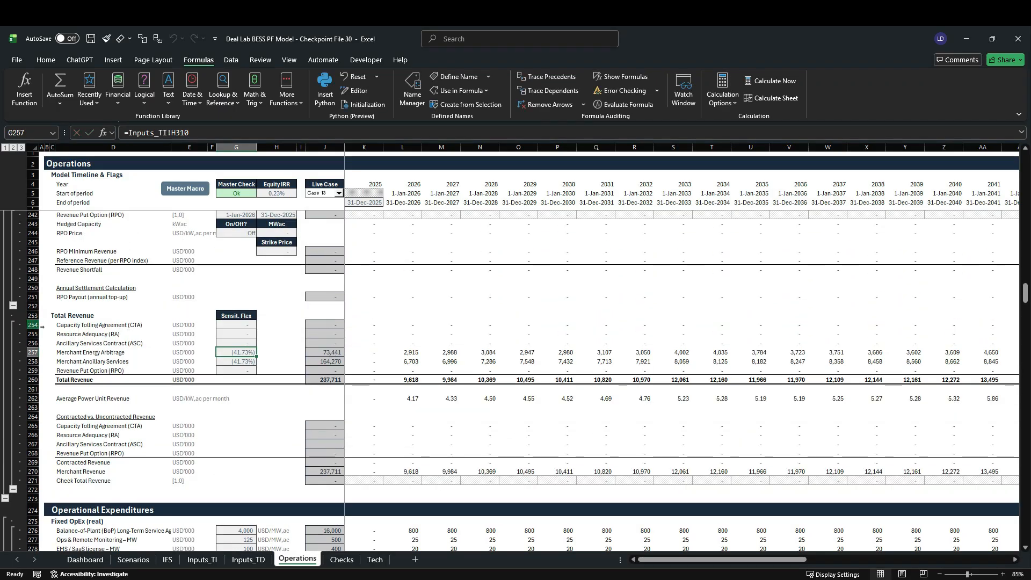
left_click(36, 355)
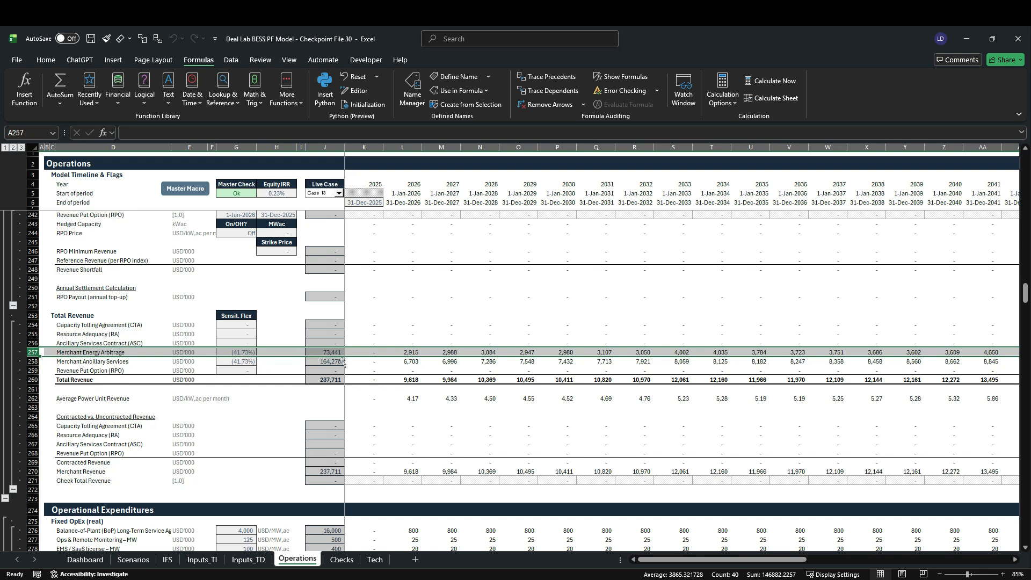
Review the merchant ancillary services and arbitrage price forecasts on the time-dependent inputs sheet.
left_click(253, 560)
scroll(302, 437, "up", 3)
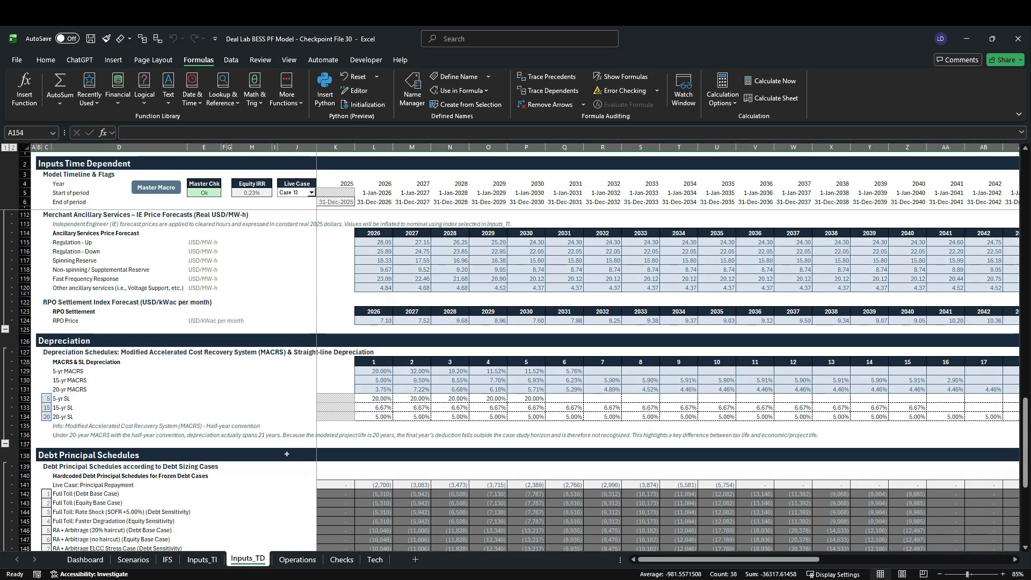
scroll(287, 453, "up", 12)
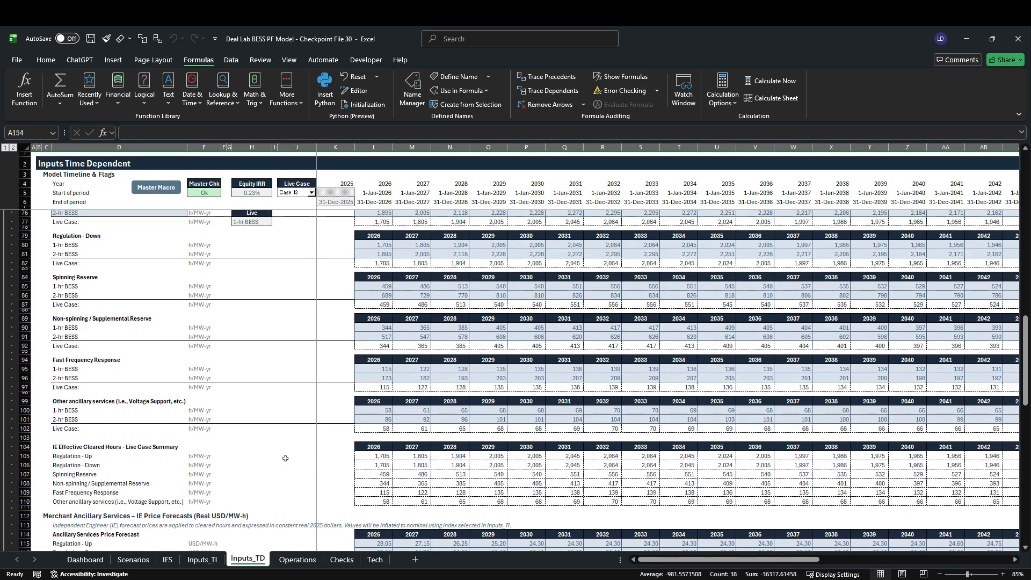
scroll(285, 458, "up", 2)
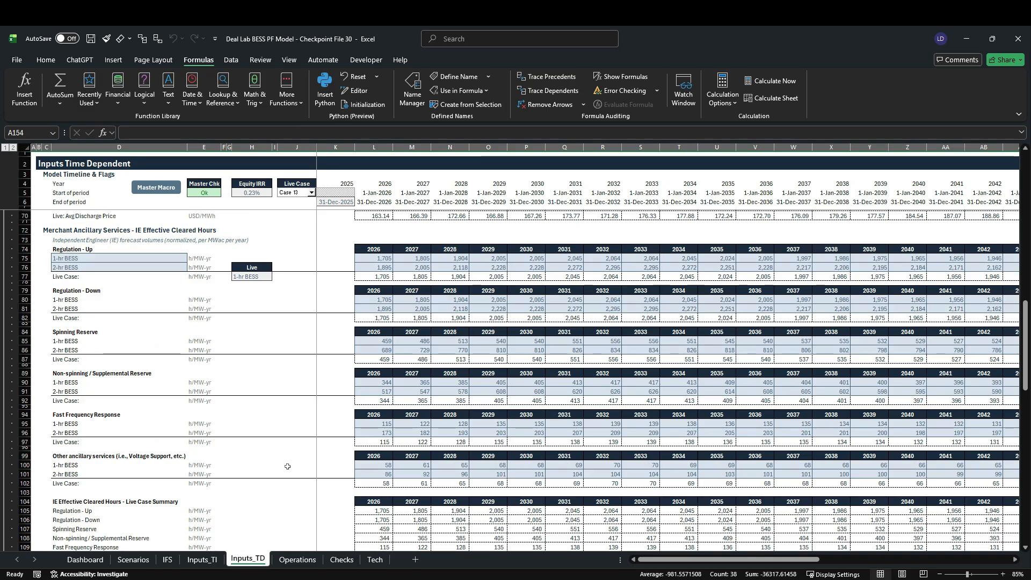
scroll(287, 466, "up", 10)
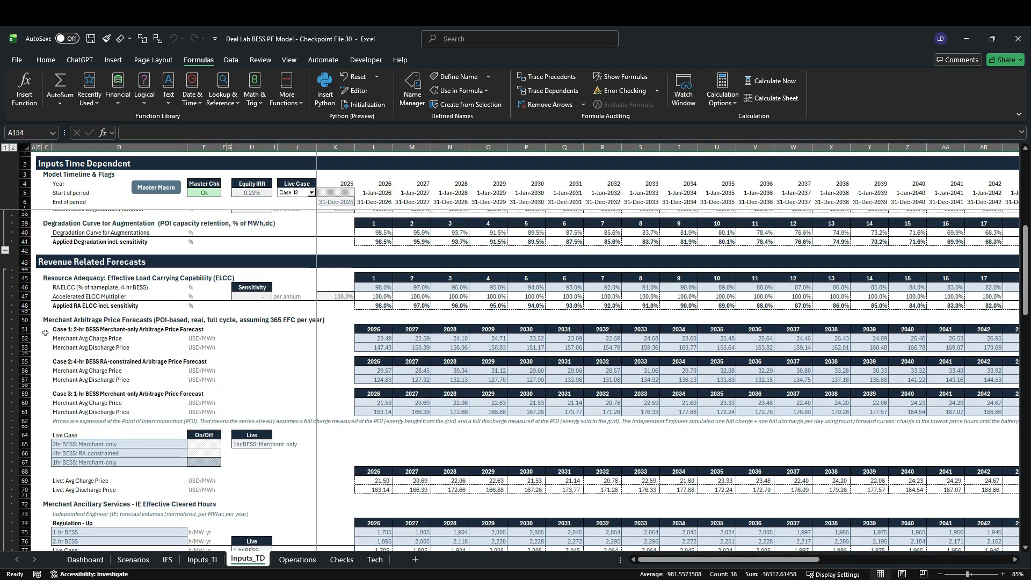
scroll(145, 357, "down", 4)
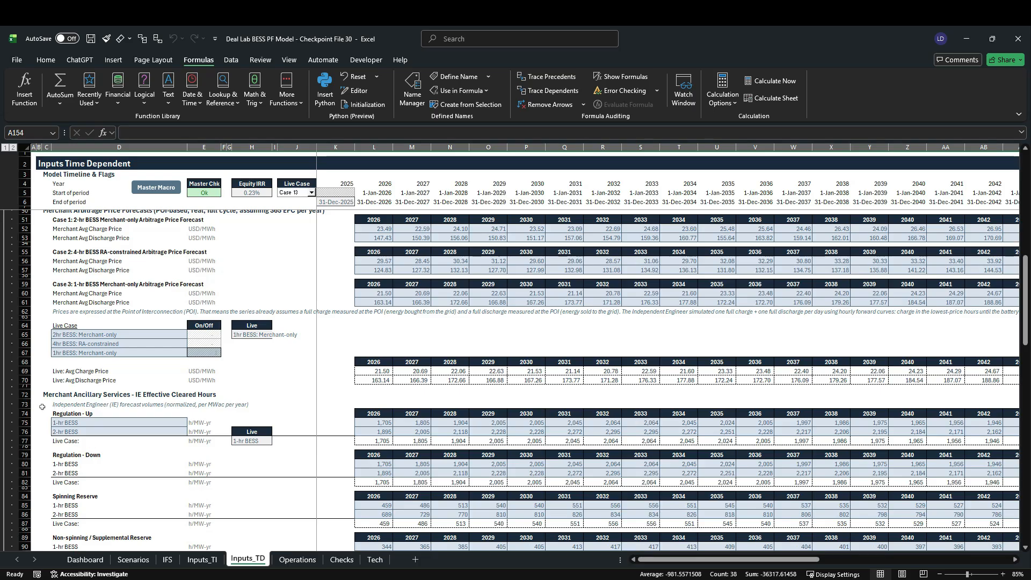
scroll(240, 436, "up", 3)
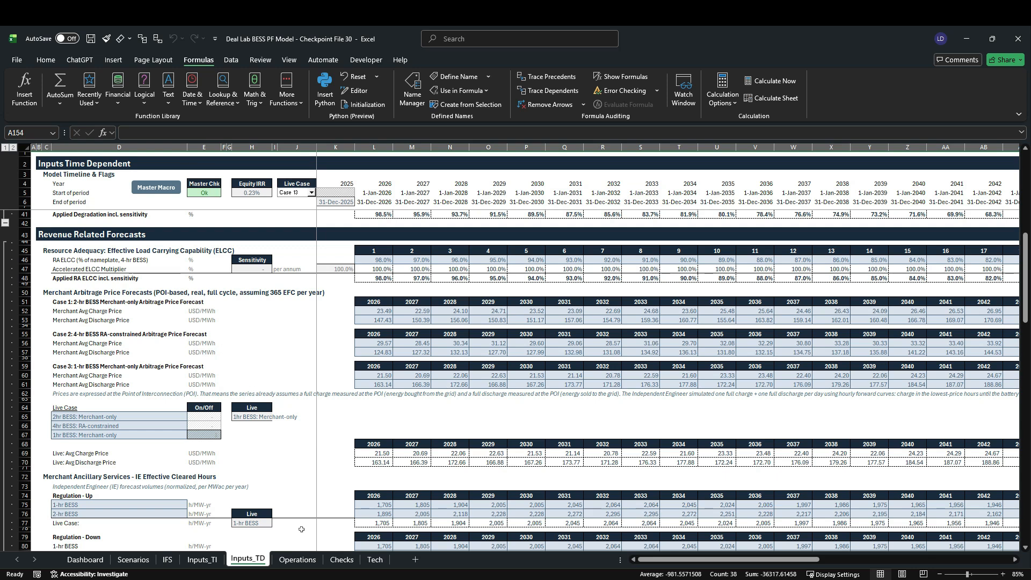
Return to the Operations revenue section, then examine Case 13's DSCR chart and the MMRA in the cashflow waterfall on the dashboard.
left_click(297, 560)
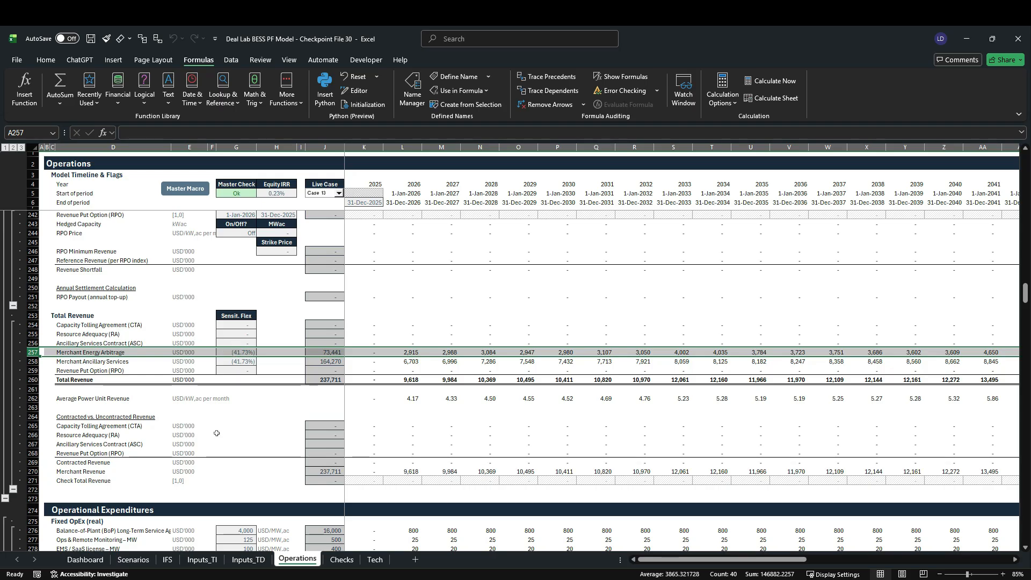
left_click(85, 559)
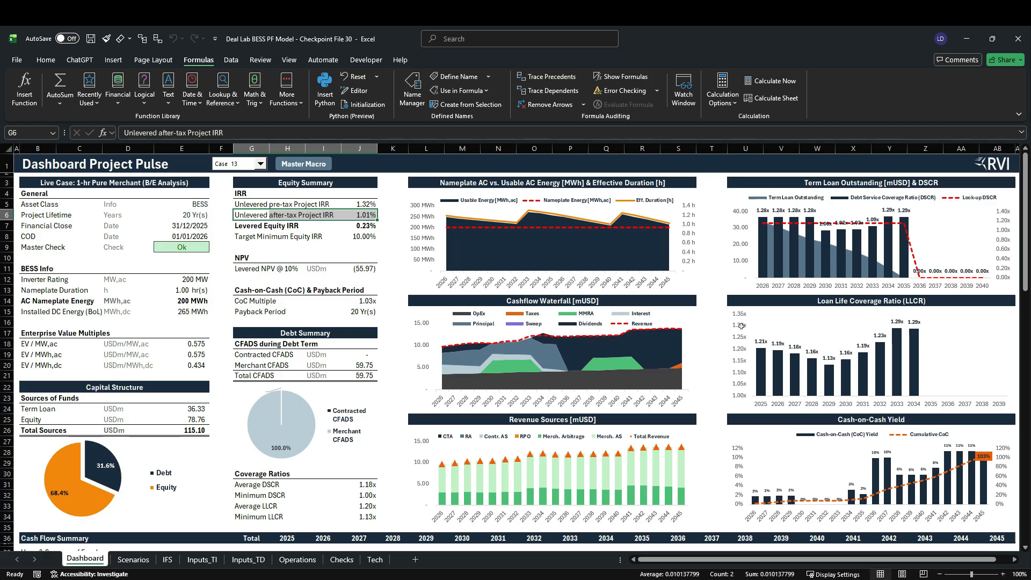
mouse_move(793, 243)
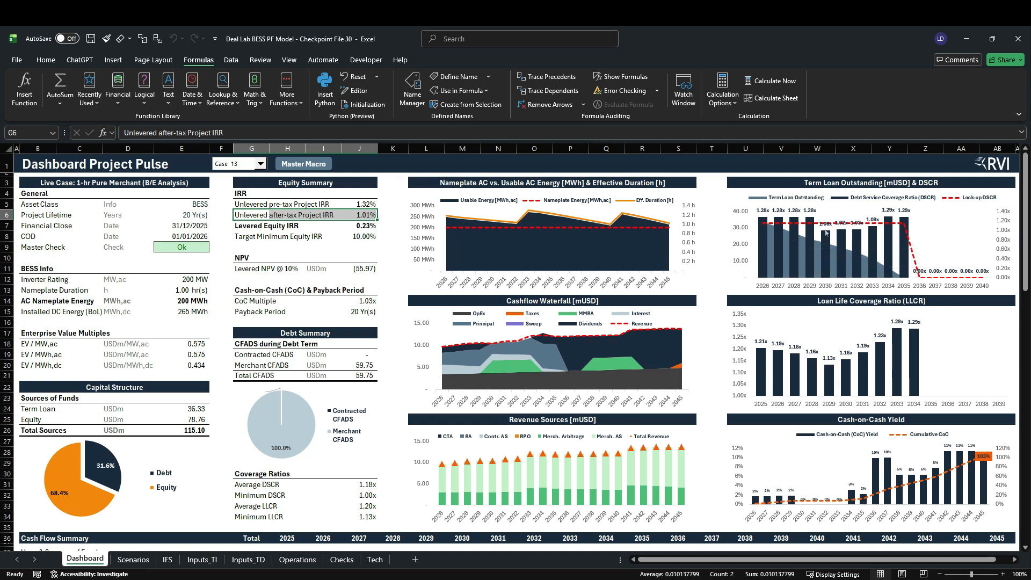
mouse_move(825, 232)
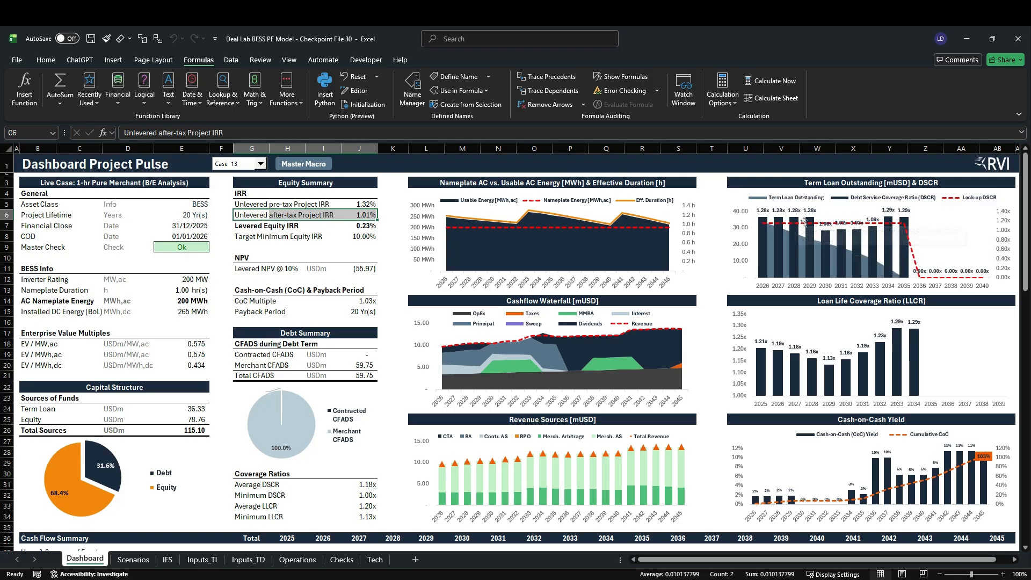
mouse_move(871, 237)
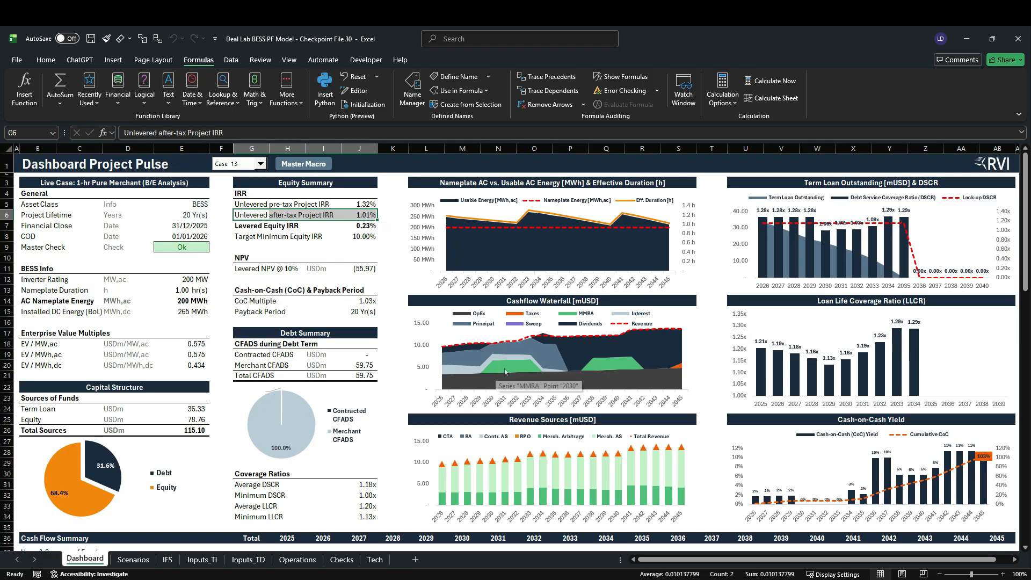
mouse_move(528, 370)
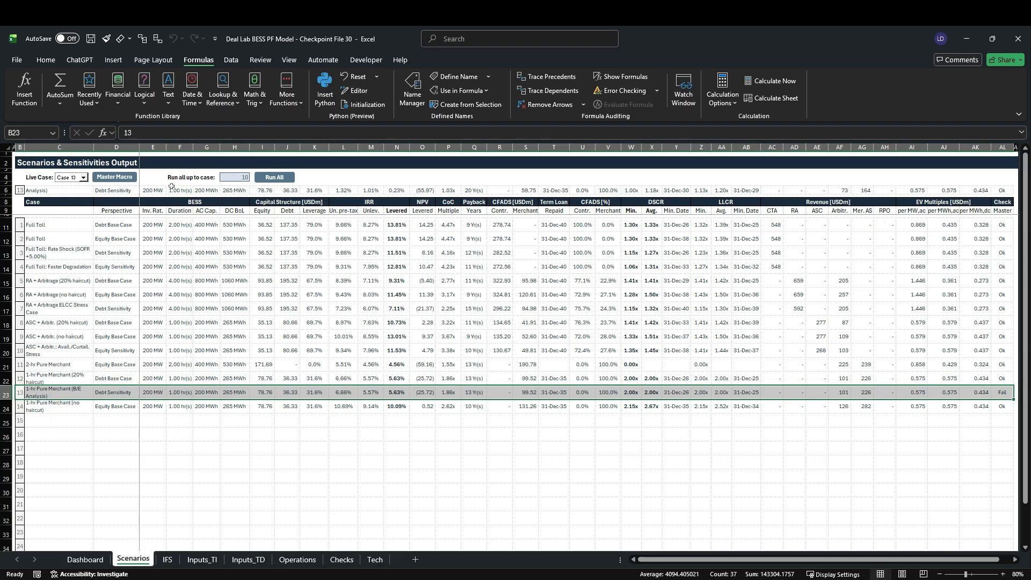
Clear the stored case results in C11:AL24 on the Scenarios sheet and rerun all scenarios up to case 14.
left_click_drag(50, 224, 964, 423)
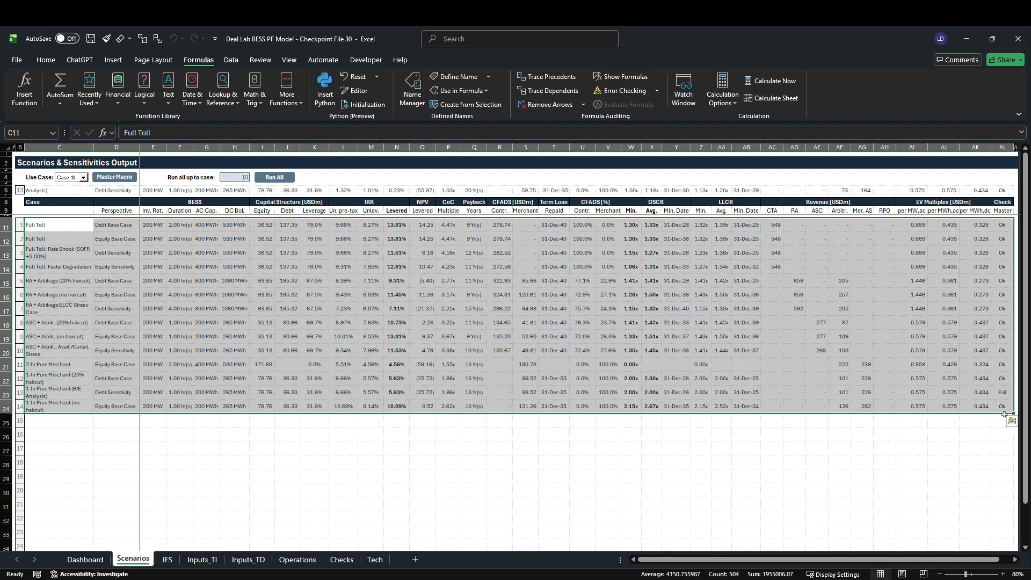
key("Delete")
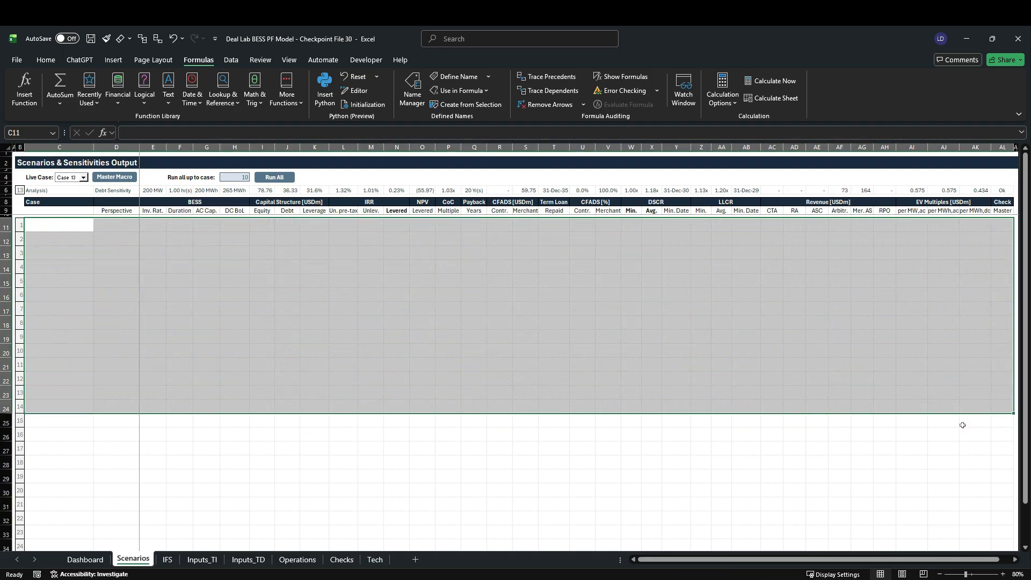
left_click(236, 177)
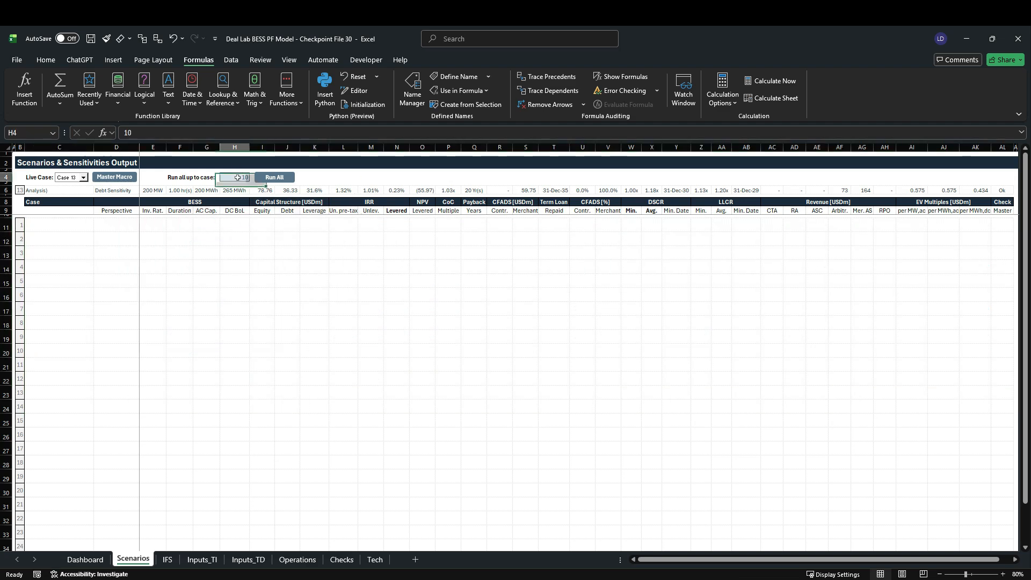
type("14")
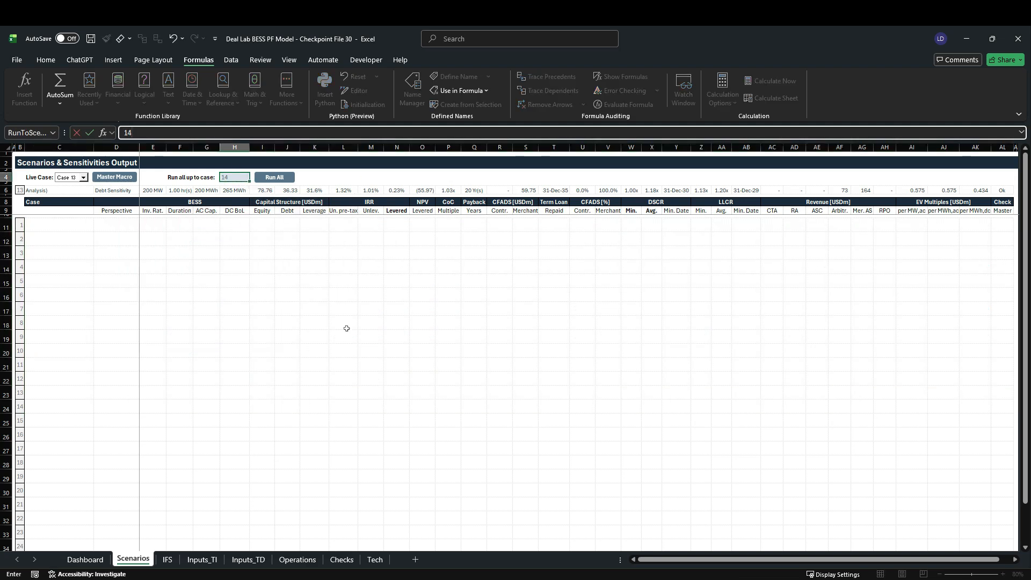
key("Return")
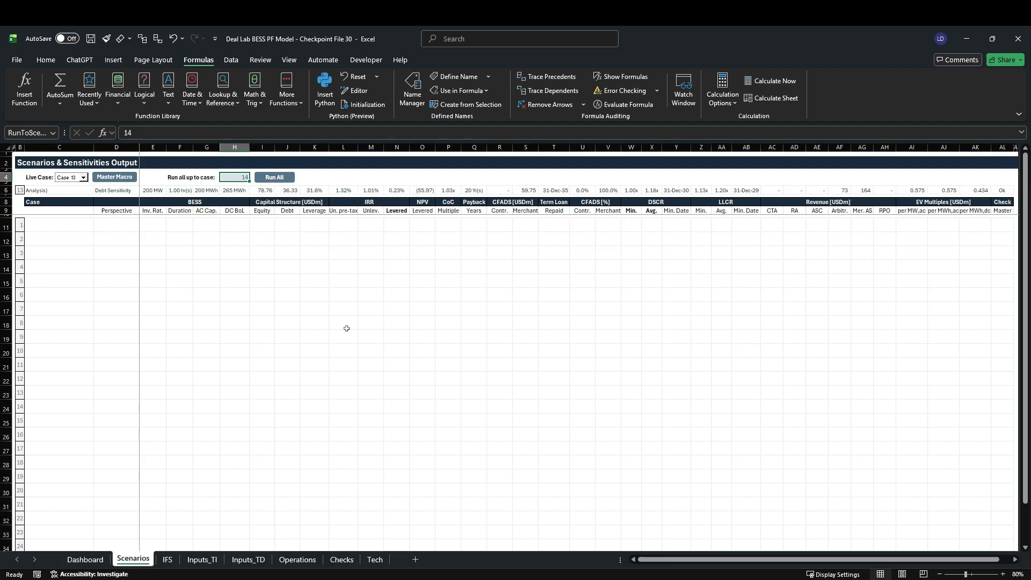
left_click(282, 178)
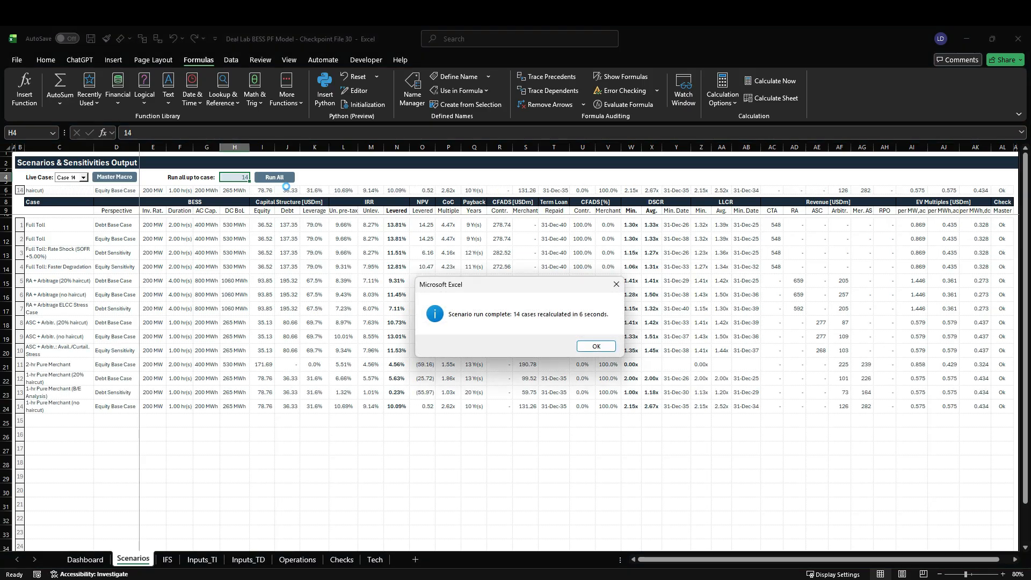
left_click(612, 347)
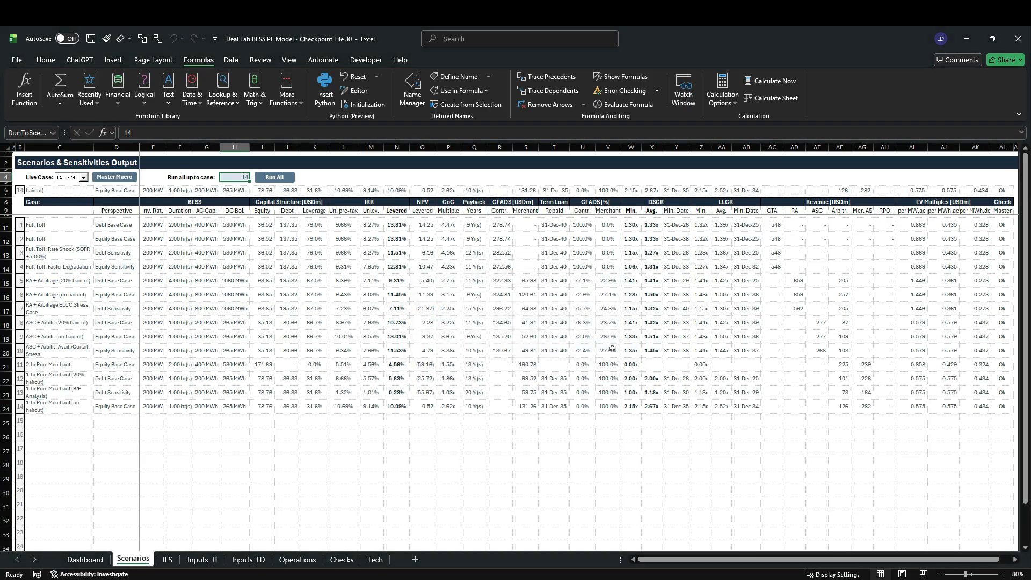
Compare the levered IRRs of the equity base cases in the scenario output, then view the live case on the dashboard.
left_click(405, 156)
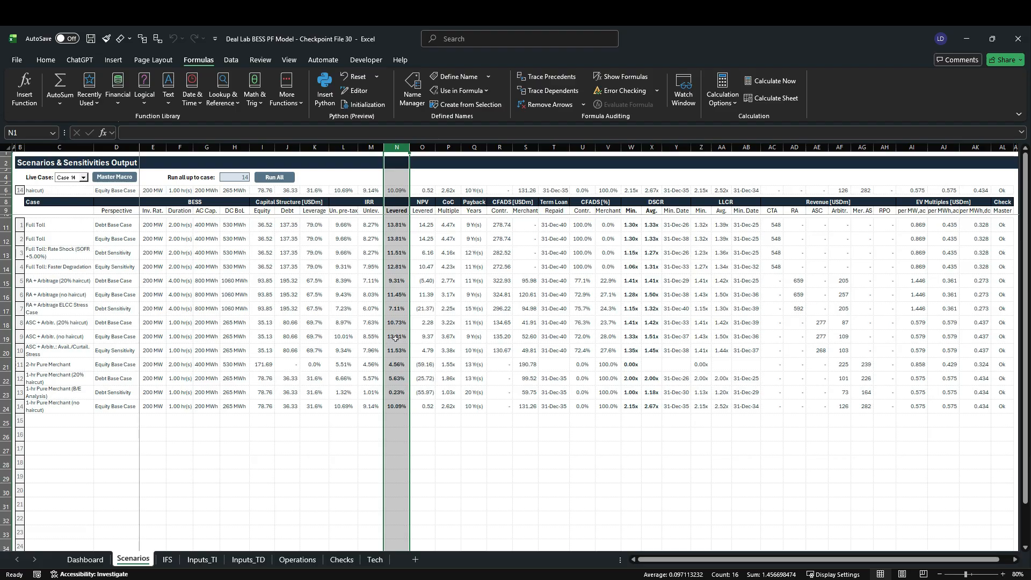
left_click(10, 411)
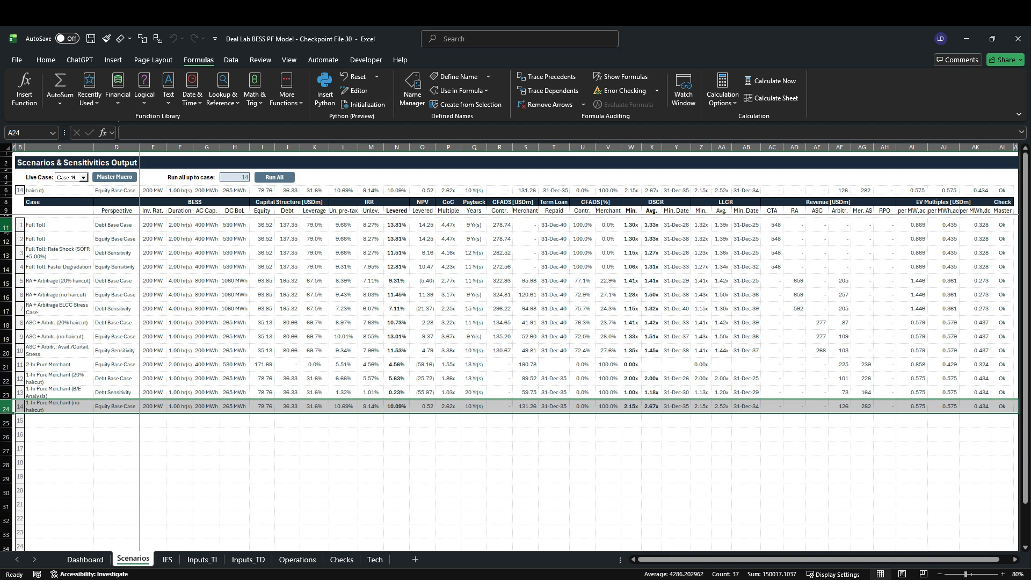
left_click_drag(8, 226, 26, 355)
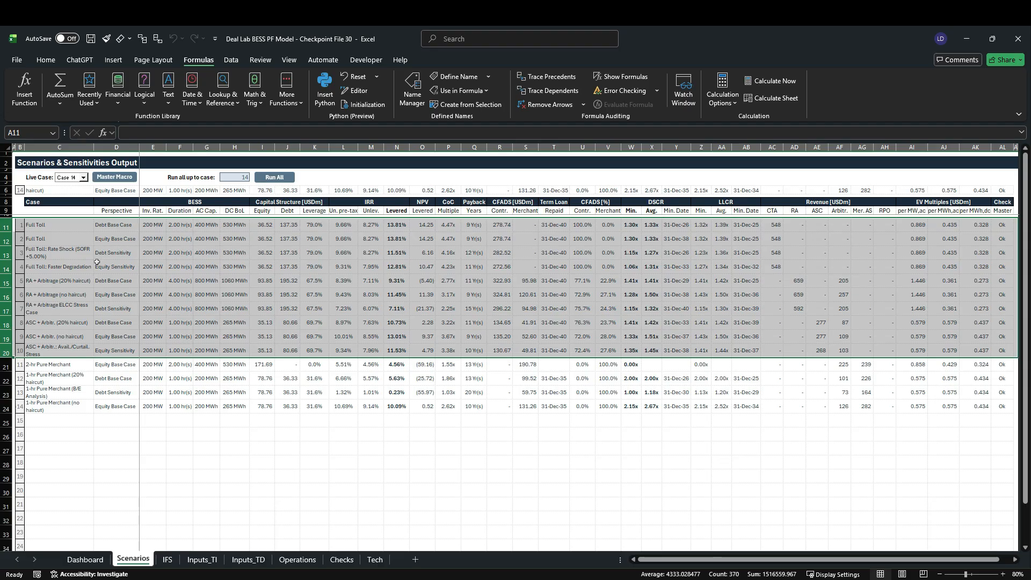
left_click(403, 243)
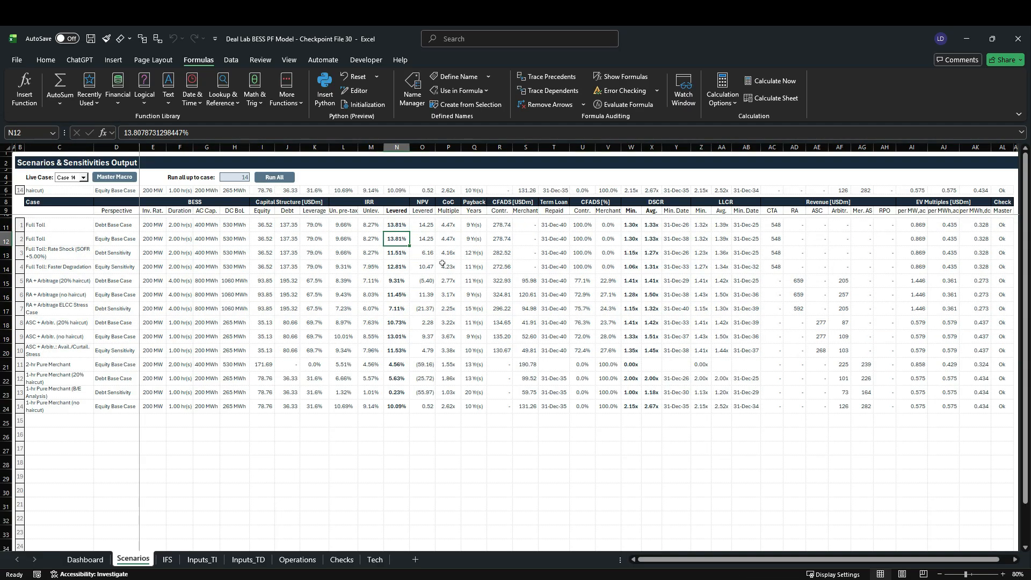
left_click(403, 299)
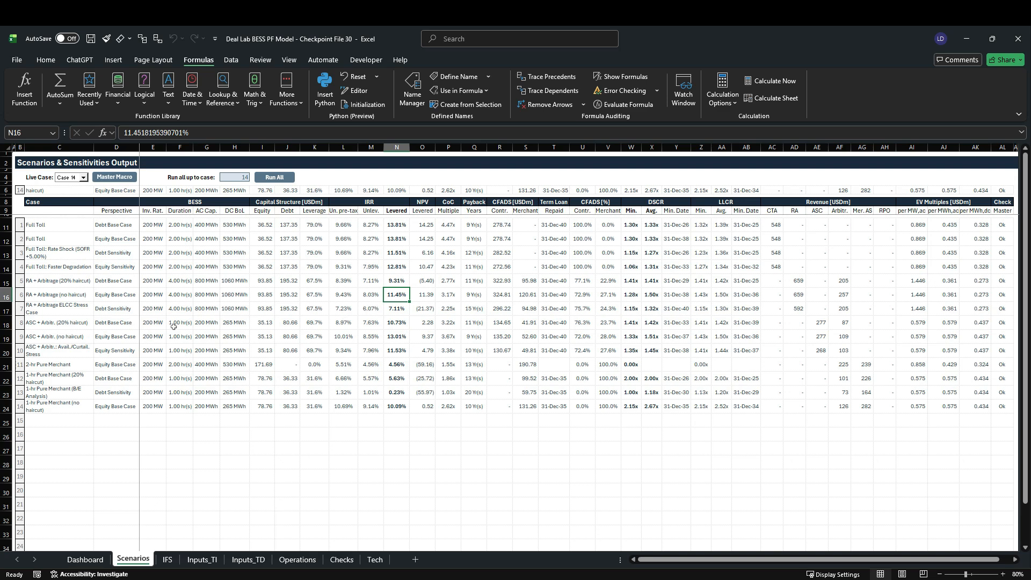
left_click(404, 340)
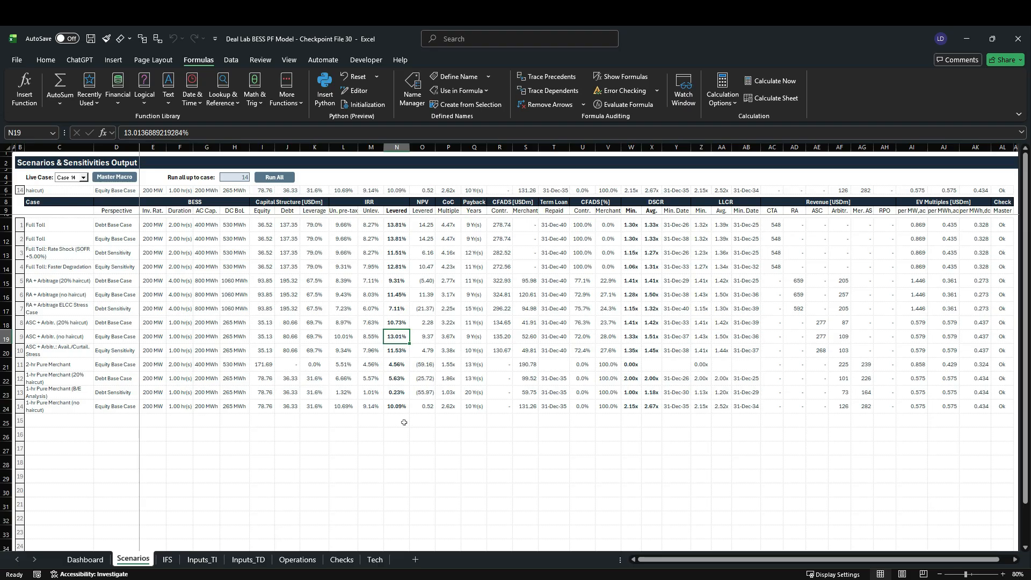
left_click(84, 560)
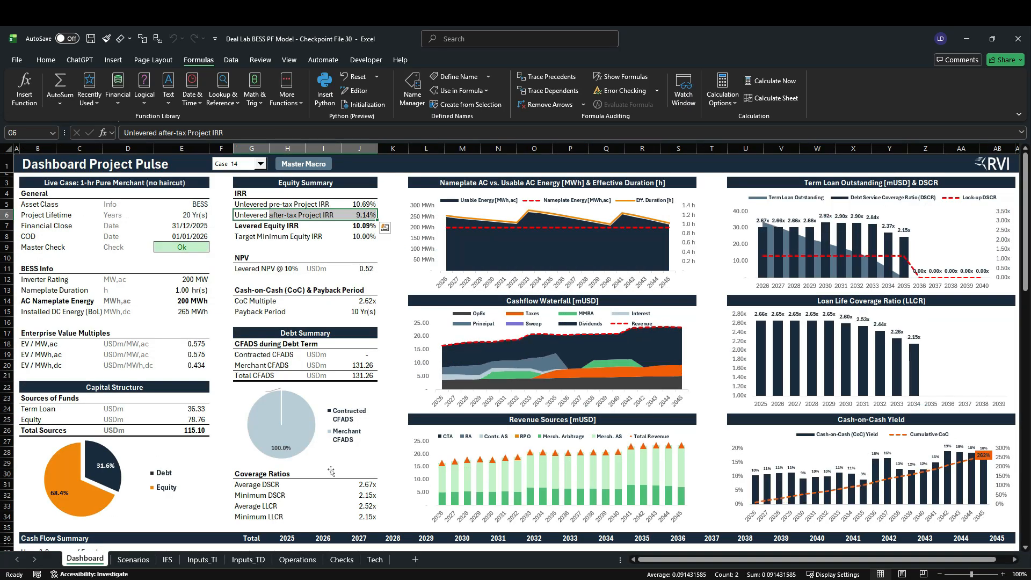